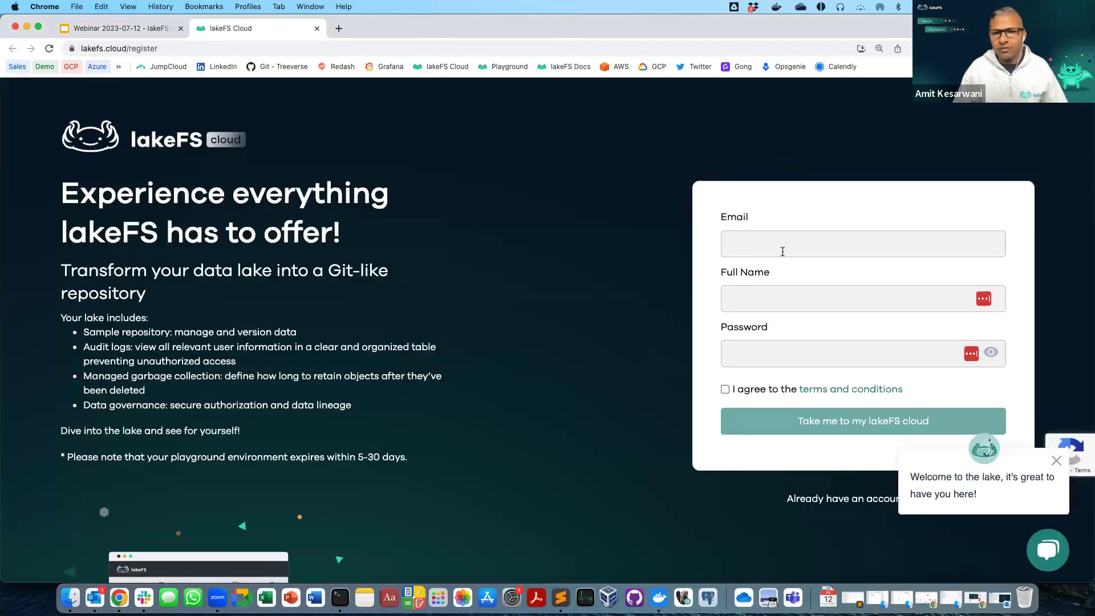
# Log in to lakeFS Cloud as an existing admin with the account's saved email and password
pyautogui.click(1057, 461)
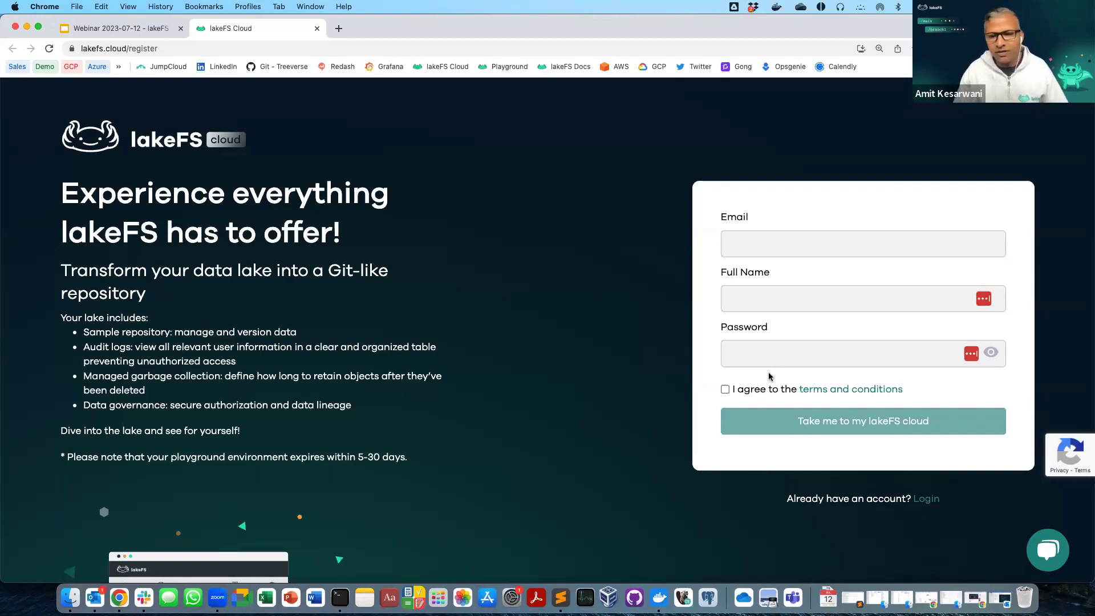
pyautogui.click(928, 500)
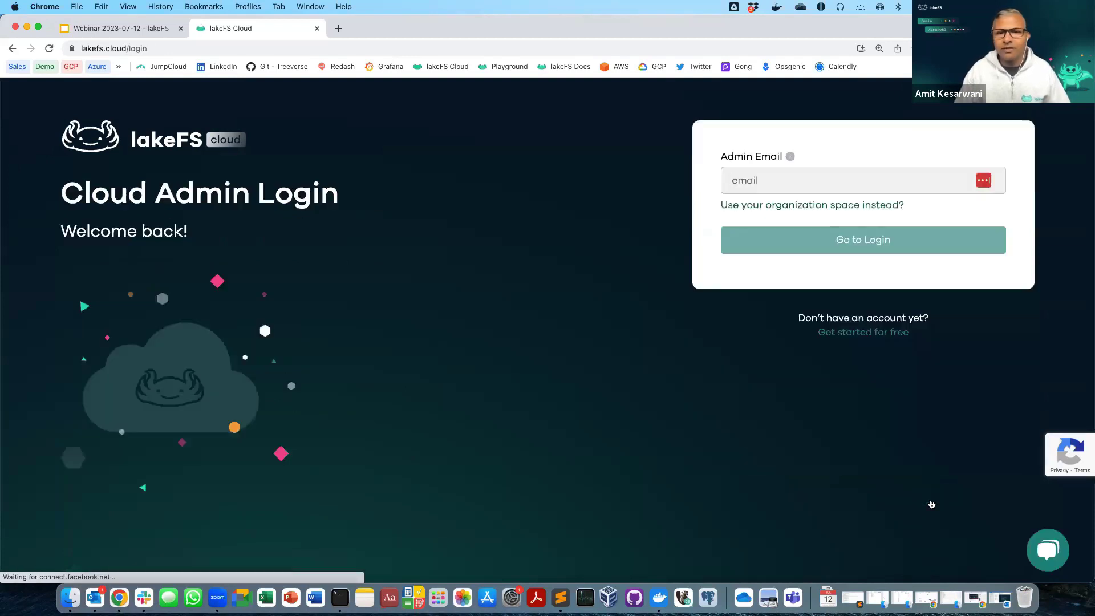
pyautogui.click(816, 176)
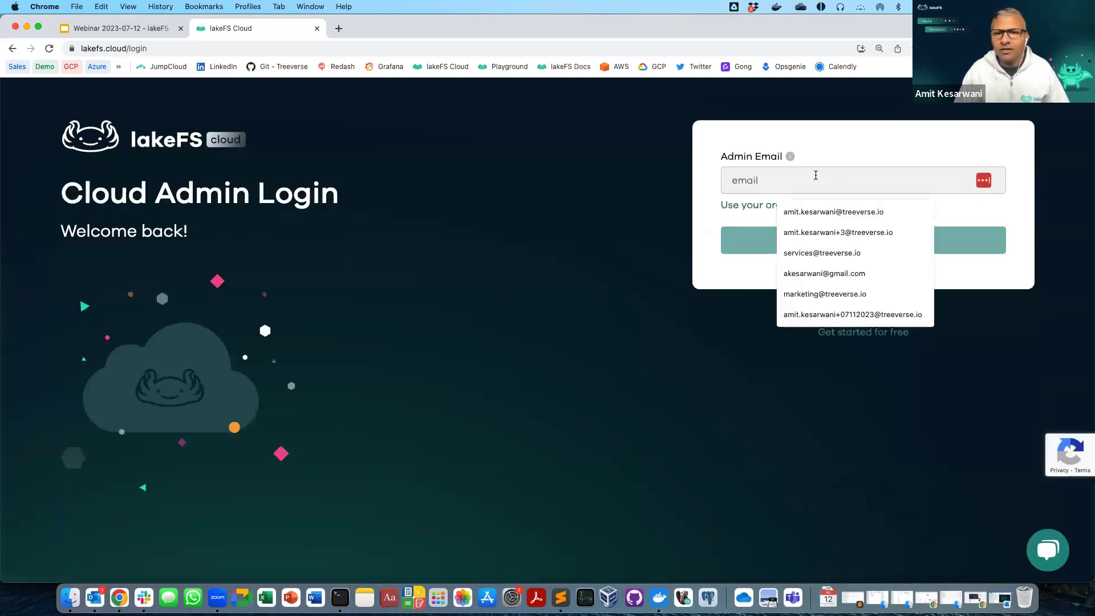
pyautogui.click(823, 315)
pyautogui.click(854, 240)
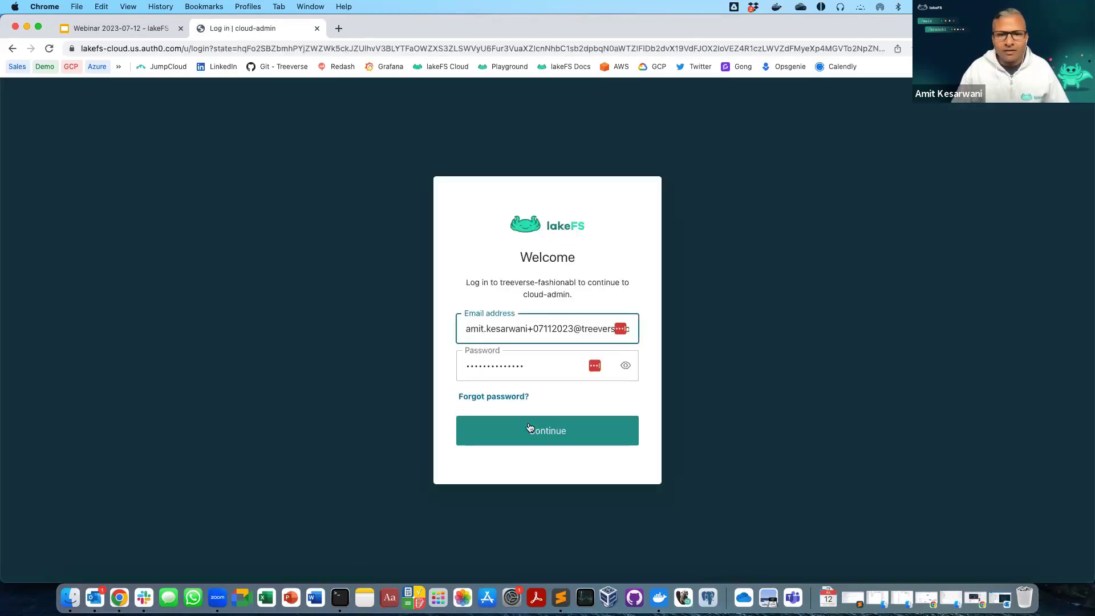
pyautogui.click(536, 434)
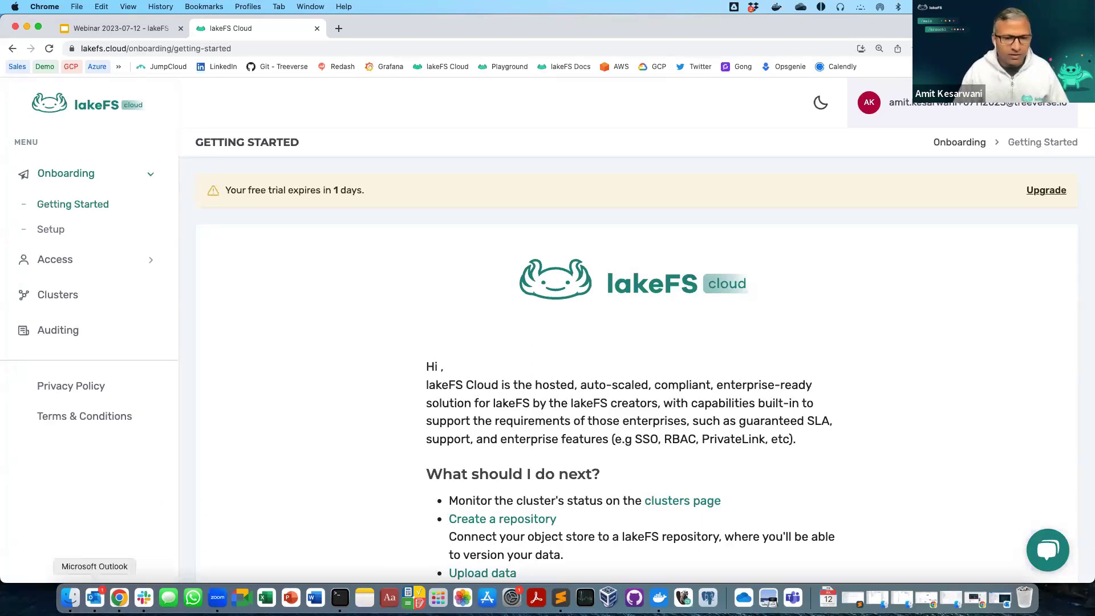
# Switch to Outlook and open the lakeFS Cloud "Thanks for signing up" email in its own window
pyautogui.click(95, 597)
pyautogui.click(94, 597)
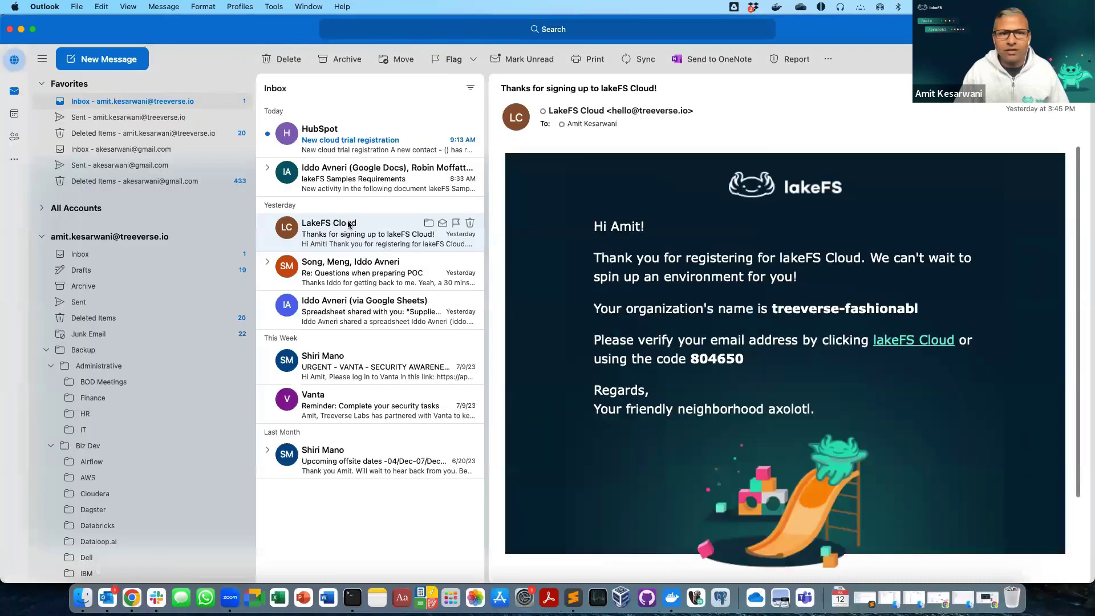
pyautogui.doubleClick(349, 224)
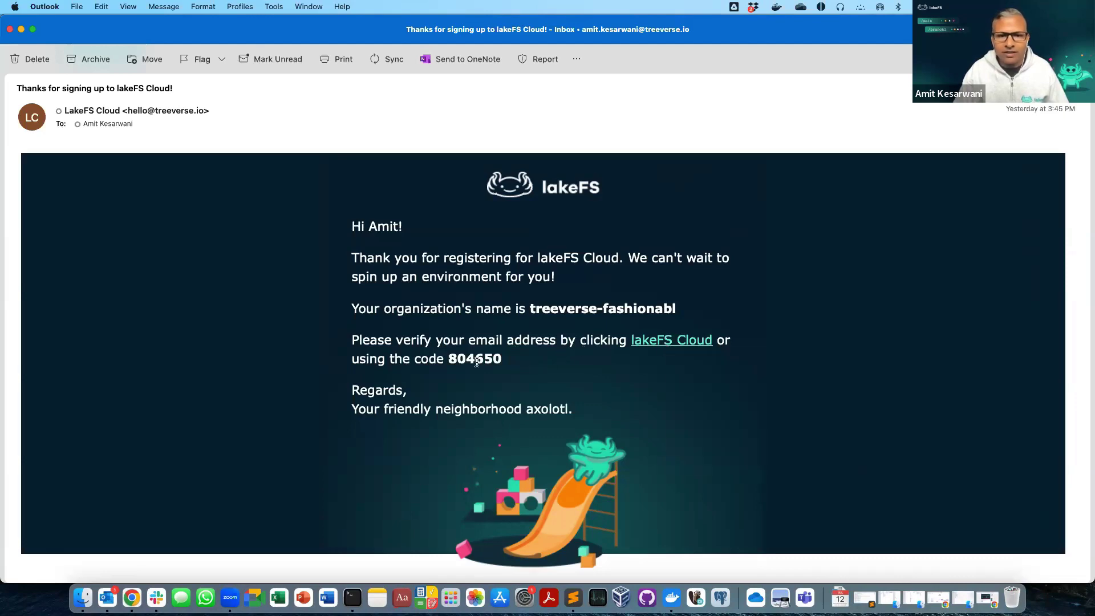
# Switch back to Chrome and review the clusters page and the cloud vendor options in the onboarding setup wizard
pyautogui.click(132, 597)
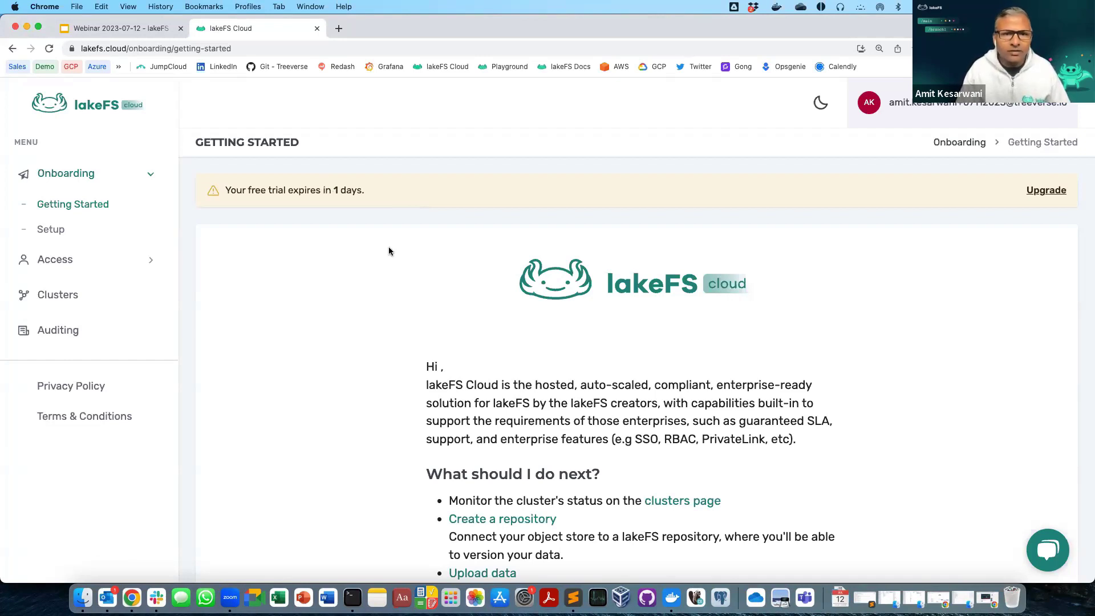
pyautogui.click(64, 297)
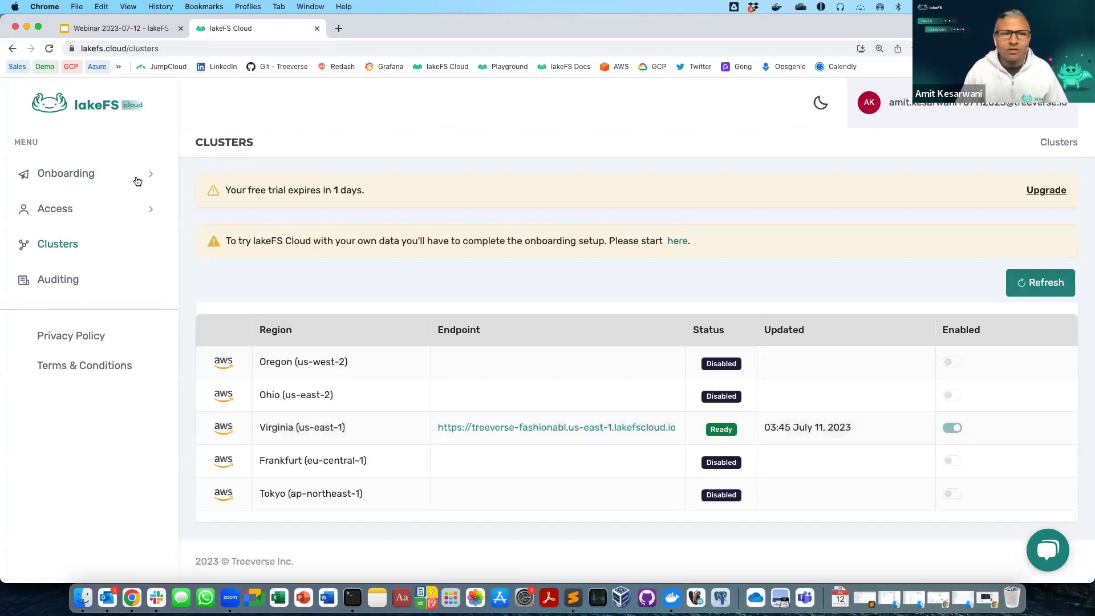
pyautogui.click(81, 179)
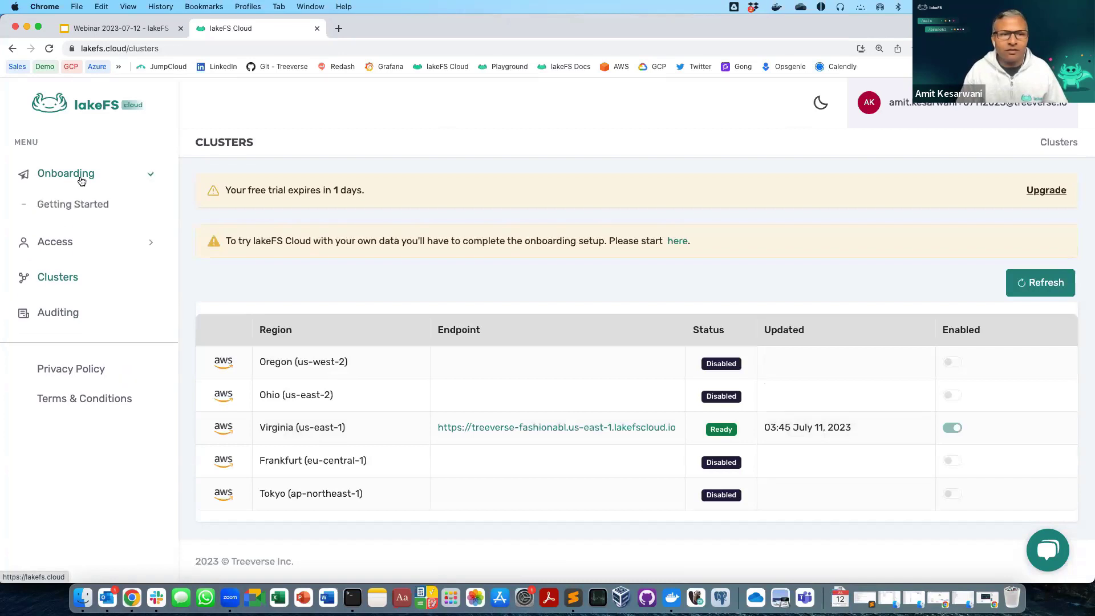
pyautogui.click(58, 230)
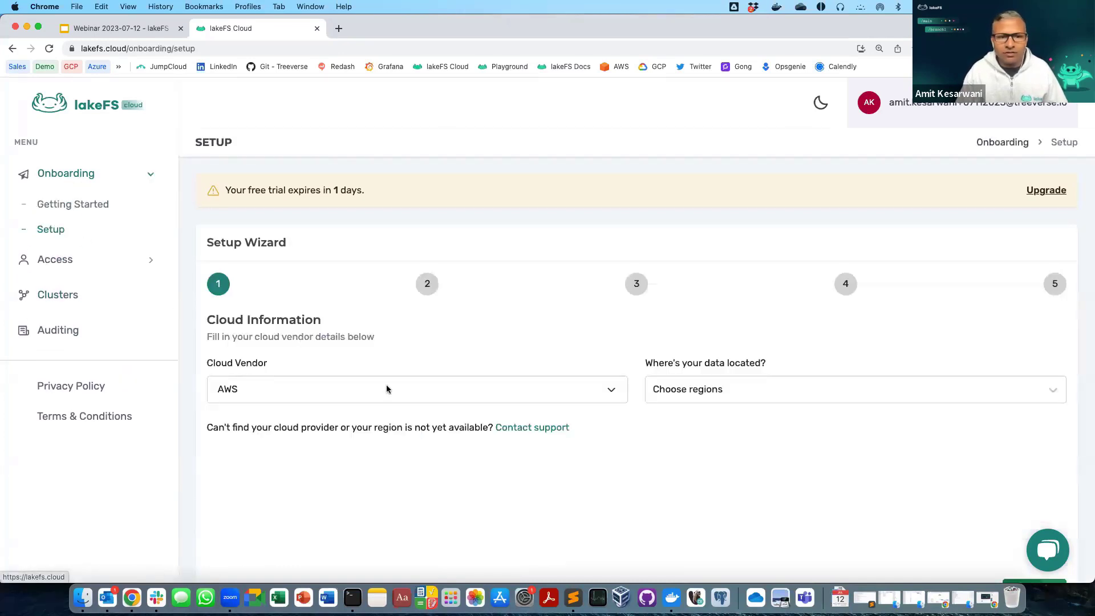
pyautogui.click(436, 393)
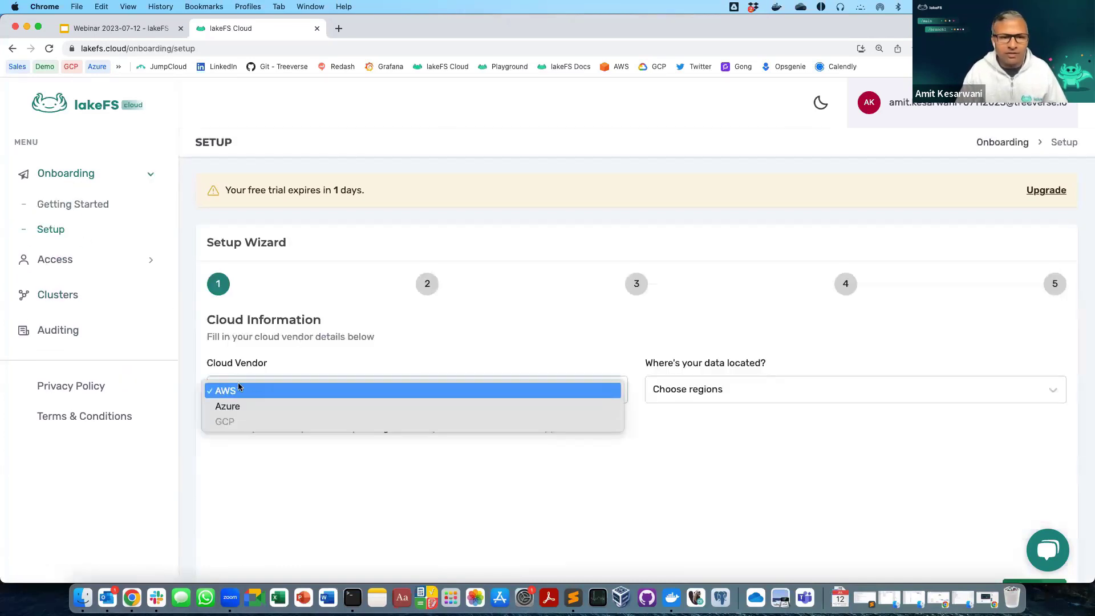
pyautogui.click(187, 329)
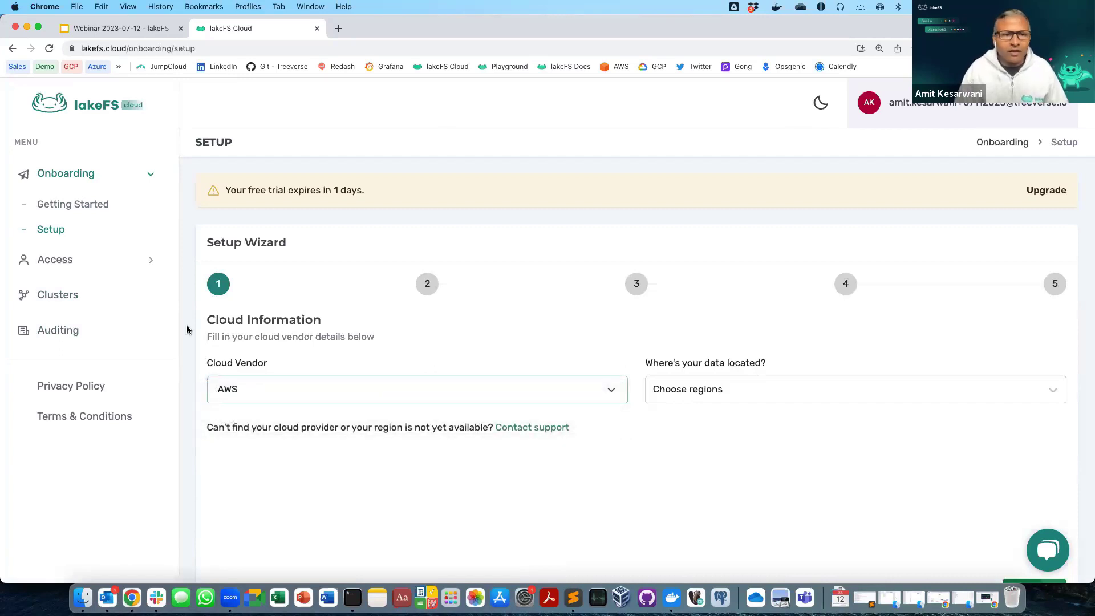
# Open the lakeFS endpoint of the Virginia (us-east-1) cluster from the clusters page
pyautogui.click(64, 295)
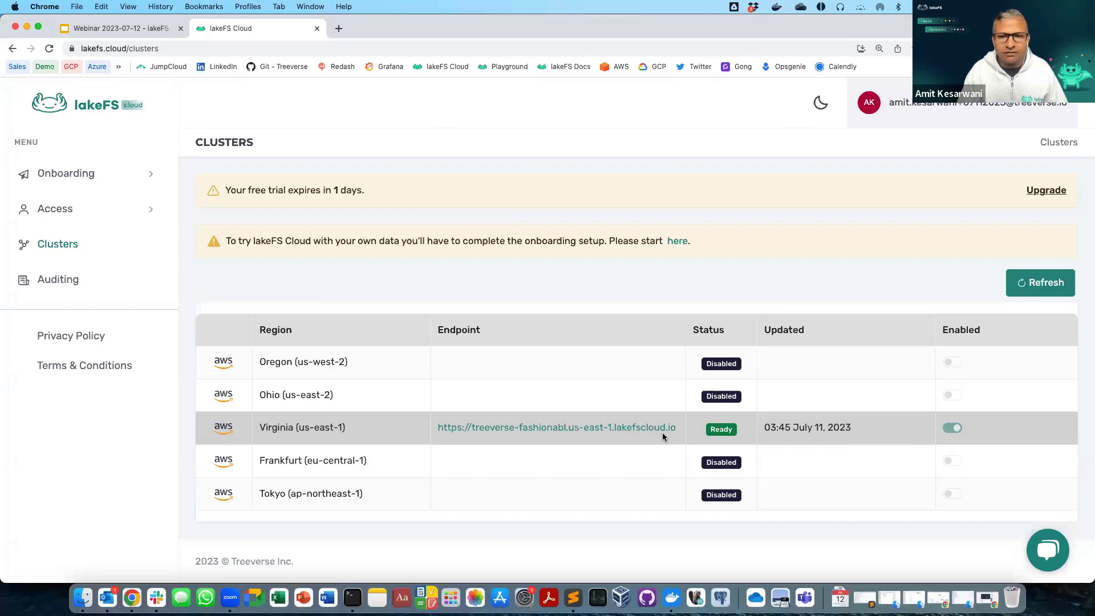
pyautogui.click(557, 431)
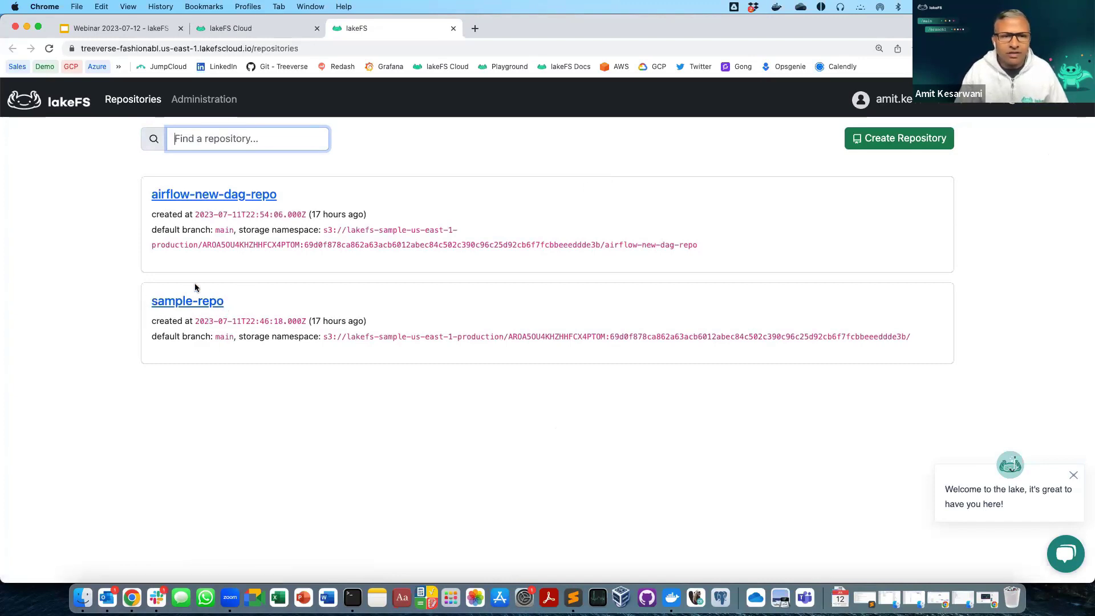
# Enlarge the repositories page and highlight the storage namespace of sample-repo
pyautogui.click(326, 337)
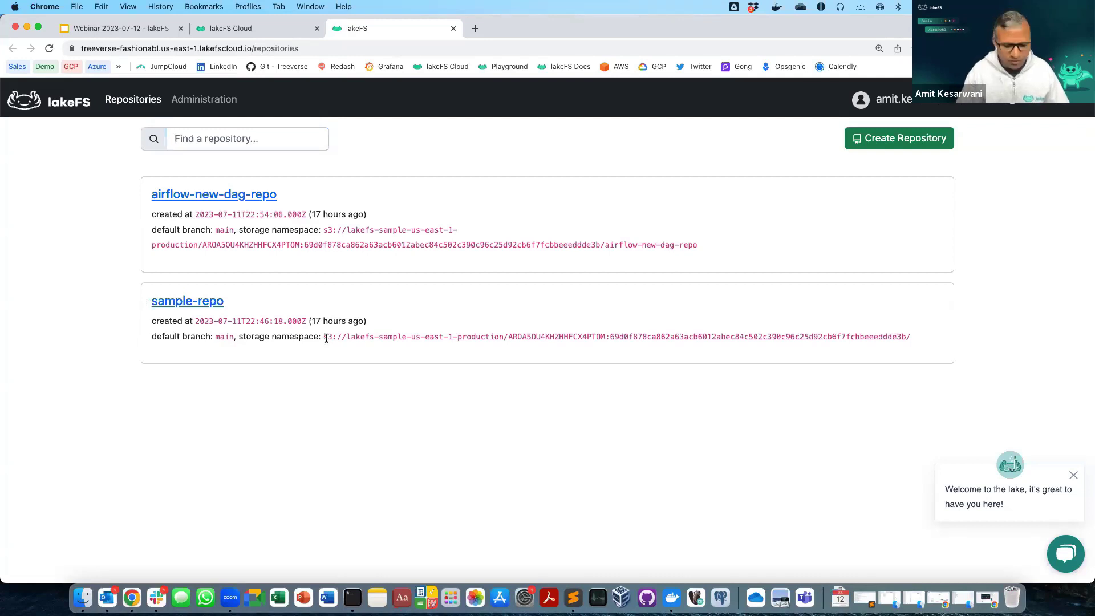
pyautogui.press('super+equal')
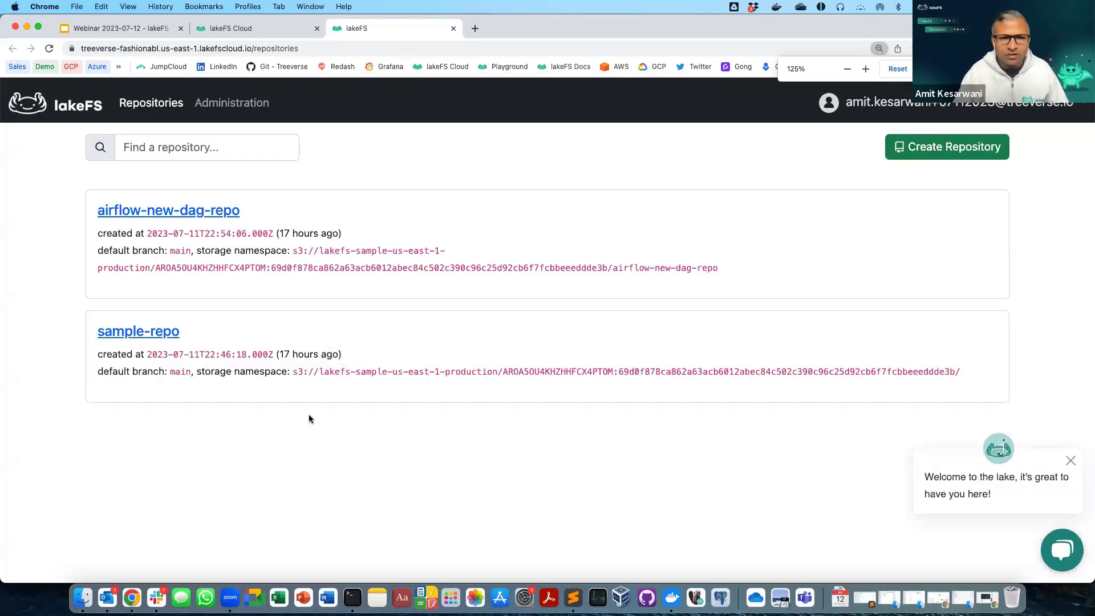
pyautogui.moveTo(294, 371); pyautogui.dragTo(861, 398)
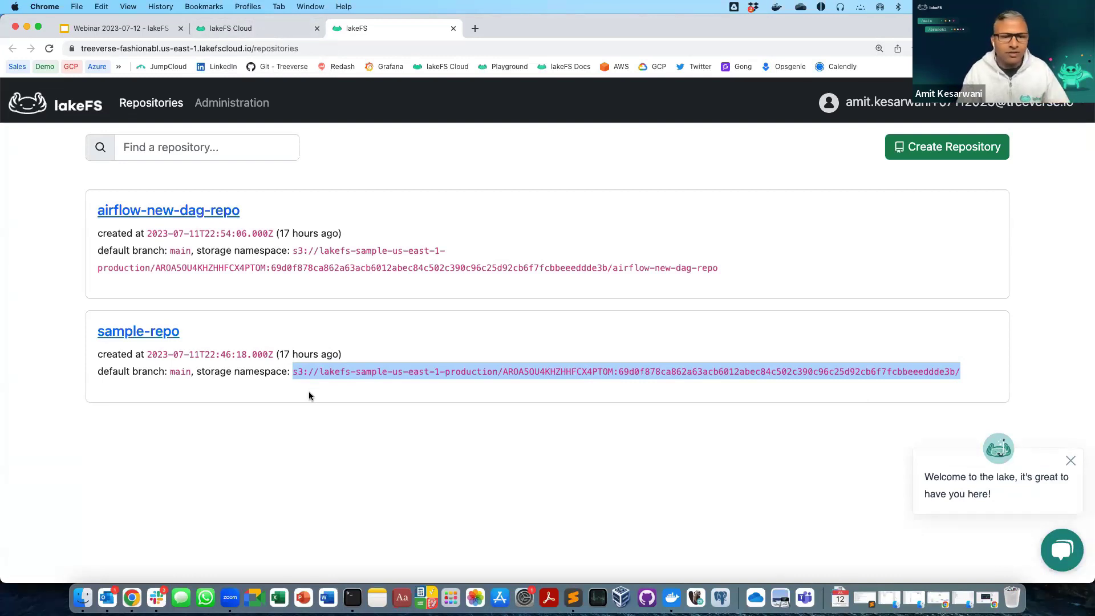
# Return to the webinar slides and open the go.lakefs.io/airflowSample link to the sample repository
pyautogui.click(262, 32)
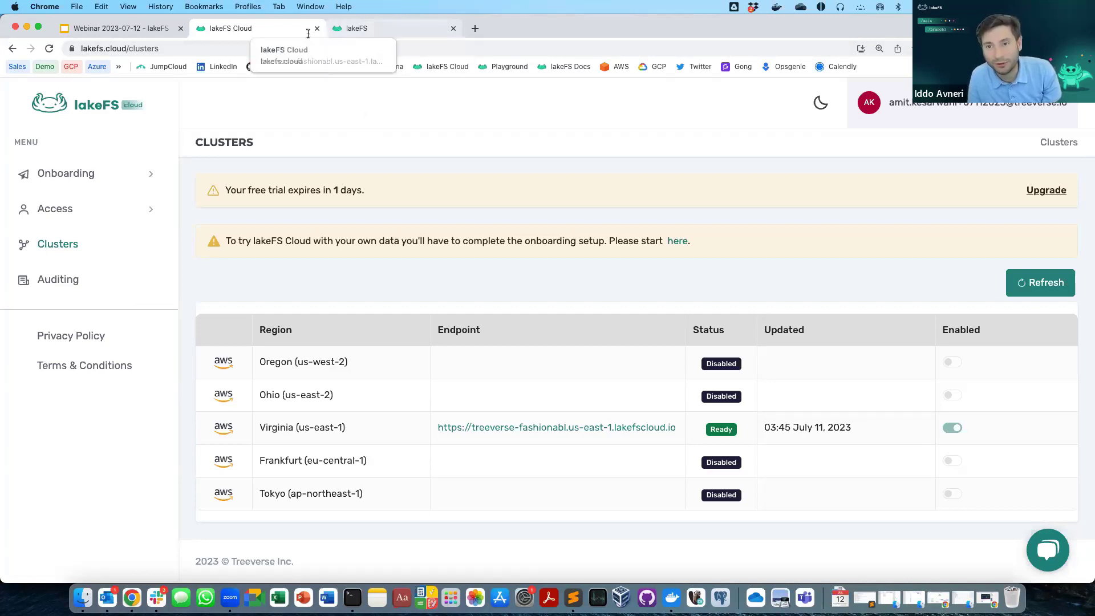
pyautogui.click(135, 32)
pyautogui.click(95, 358)
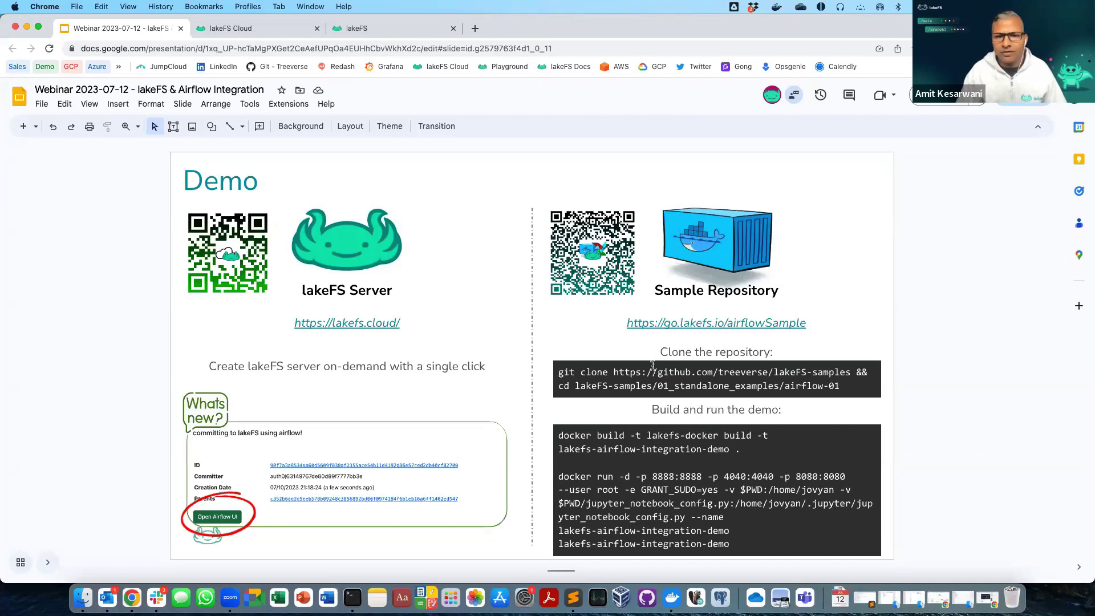
pyautogui.click(687, 324)
pyautogui.click(690, 341)
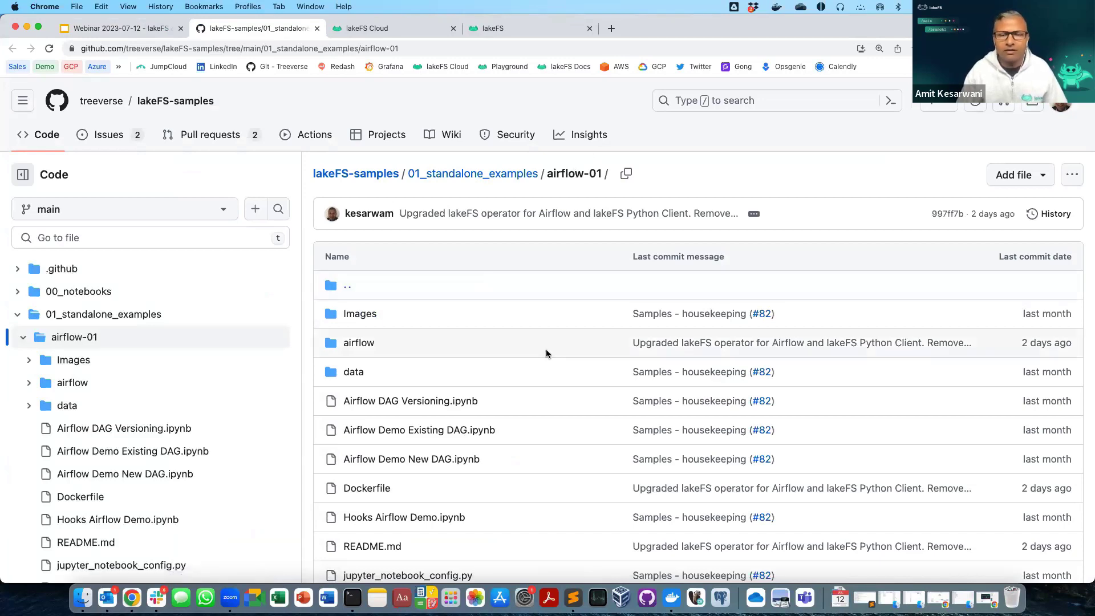
# Examine the airflow-01 README, highlighting each of the four demo notebook titles and reading the prerequisites
pyautogui.scroll(-5, 545, 349)
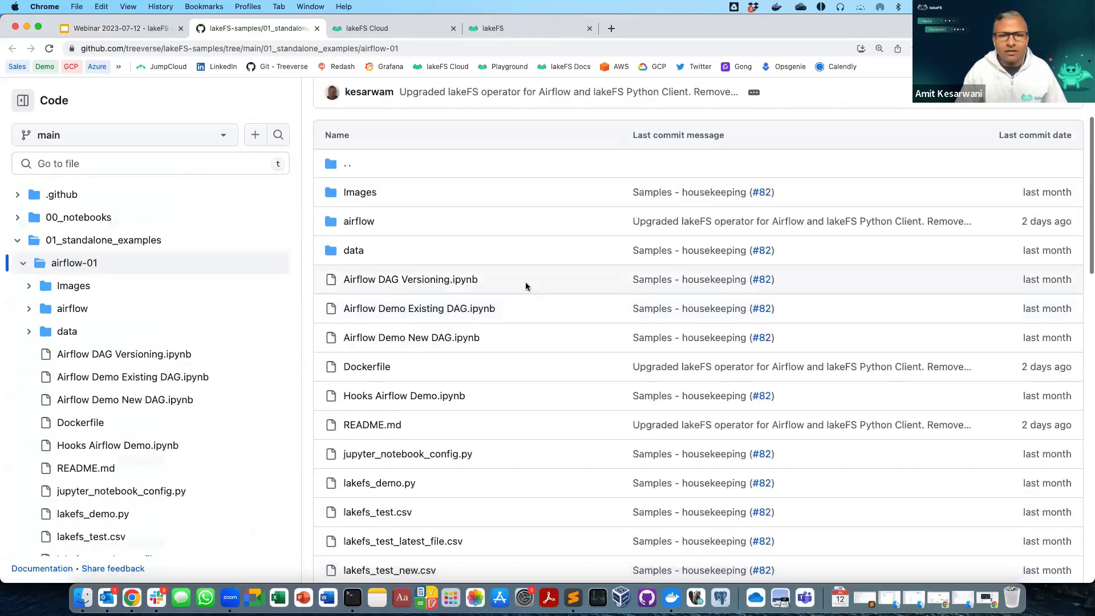
pyautogui.scroll(-20, 528, 307)
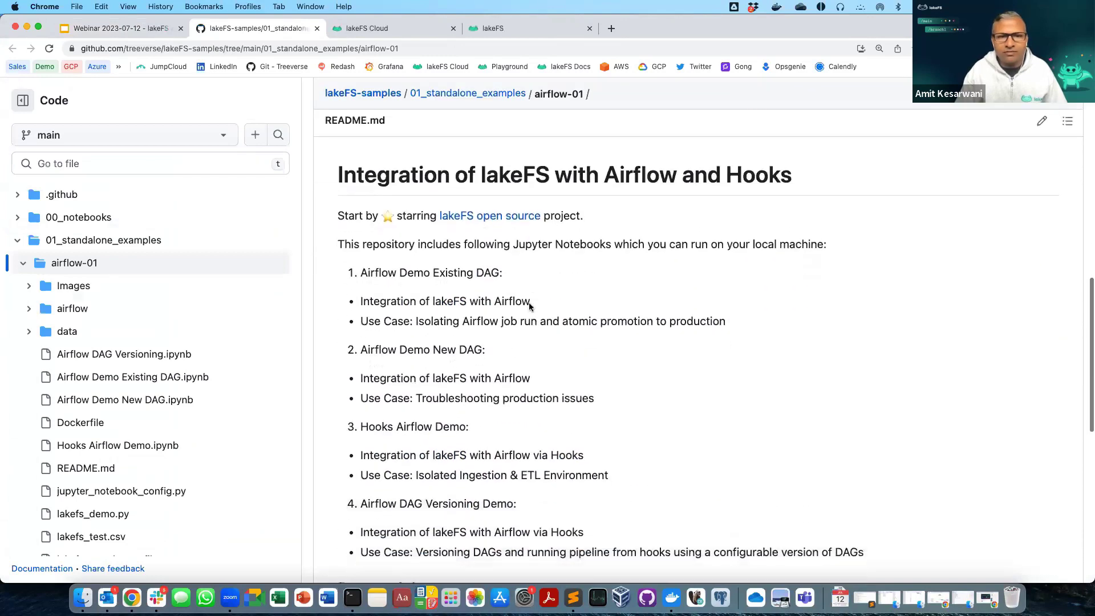
pyautogui.scroll(-1, 525, 275)
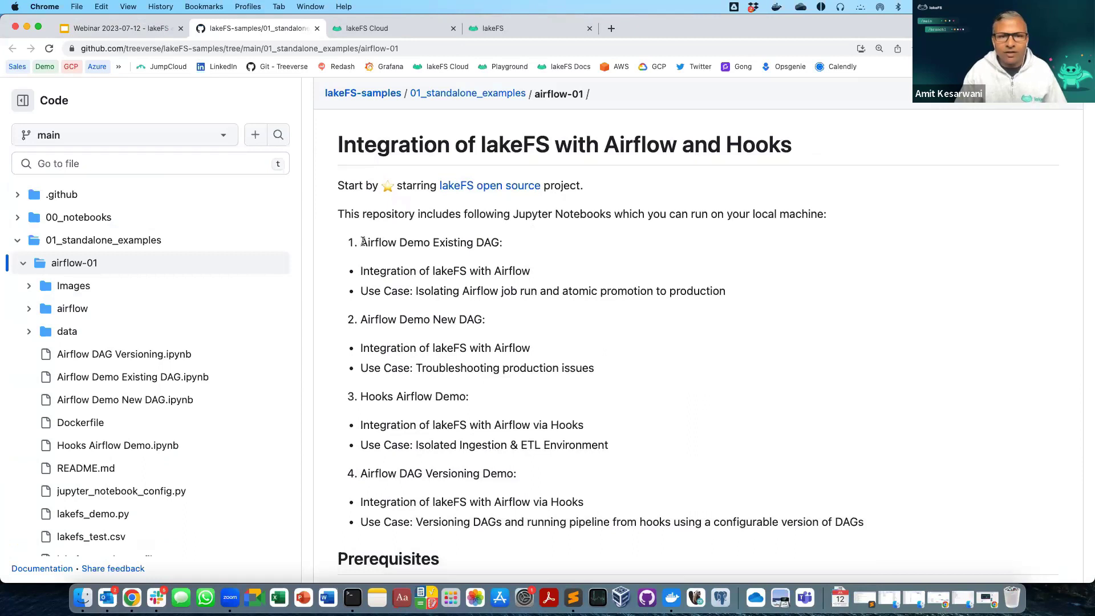
pyautogui.moveTo(361, 242); pyautogui.dragTo(504, 251)
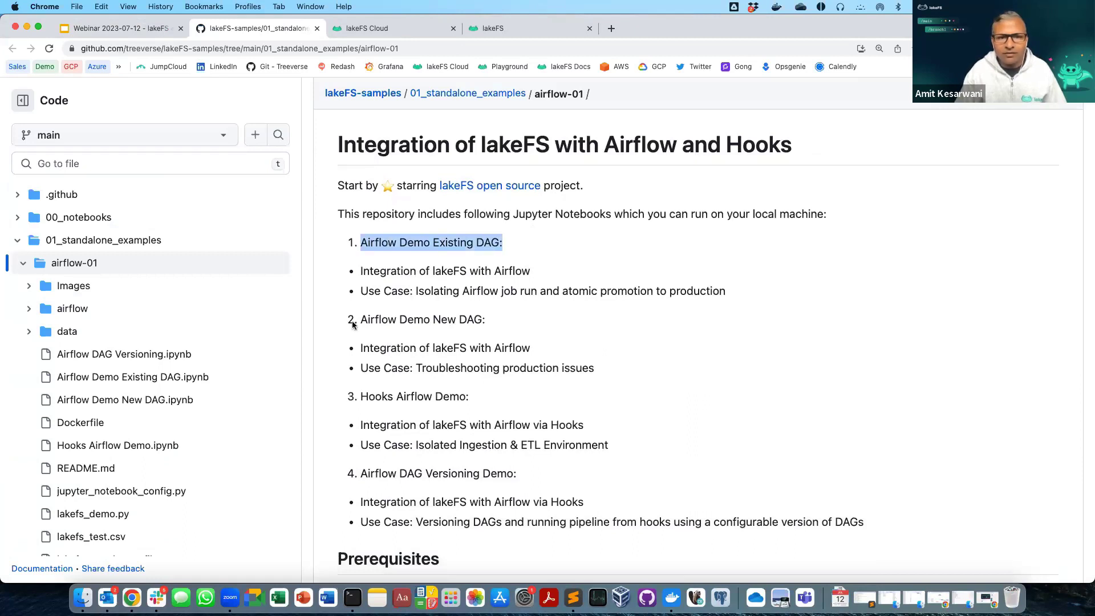
pyautogui.moveTo(360, 320); pyautogui.dragTo(479, 321)
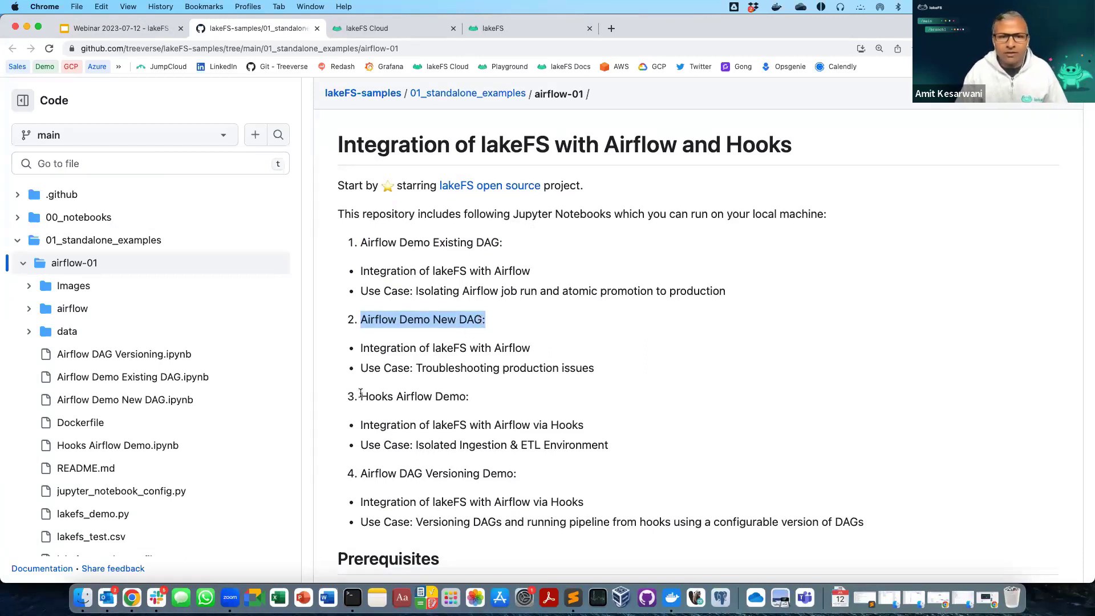
pyautogui.moveTo(361, 395); pyautogui.dragTo(471, 404)
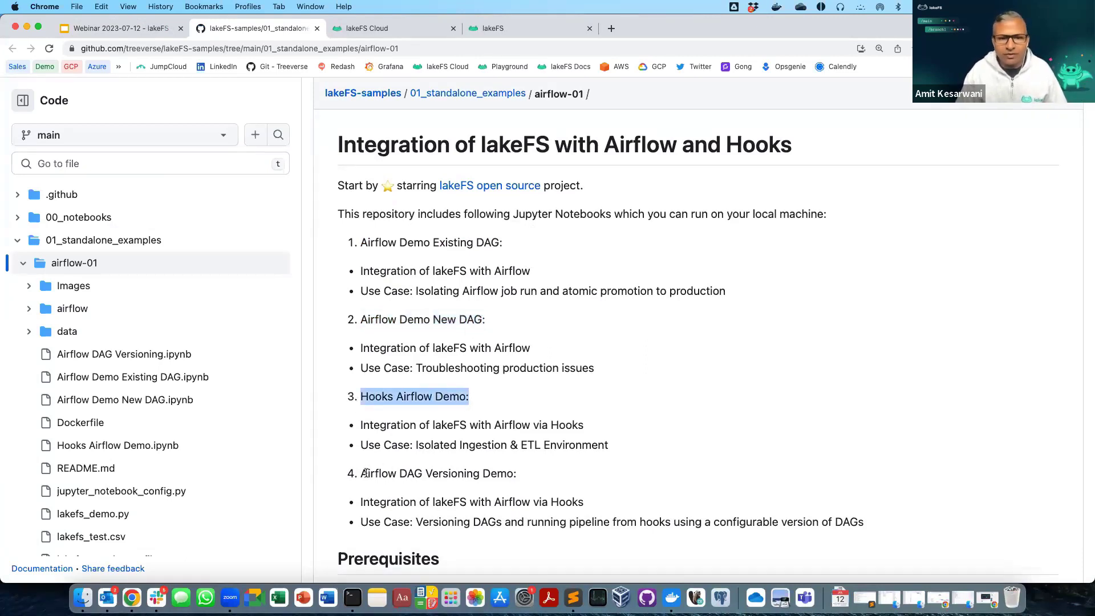
pyautogui.moveTo(363, 474); pyautogui.dragTo(514, 483)
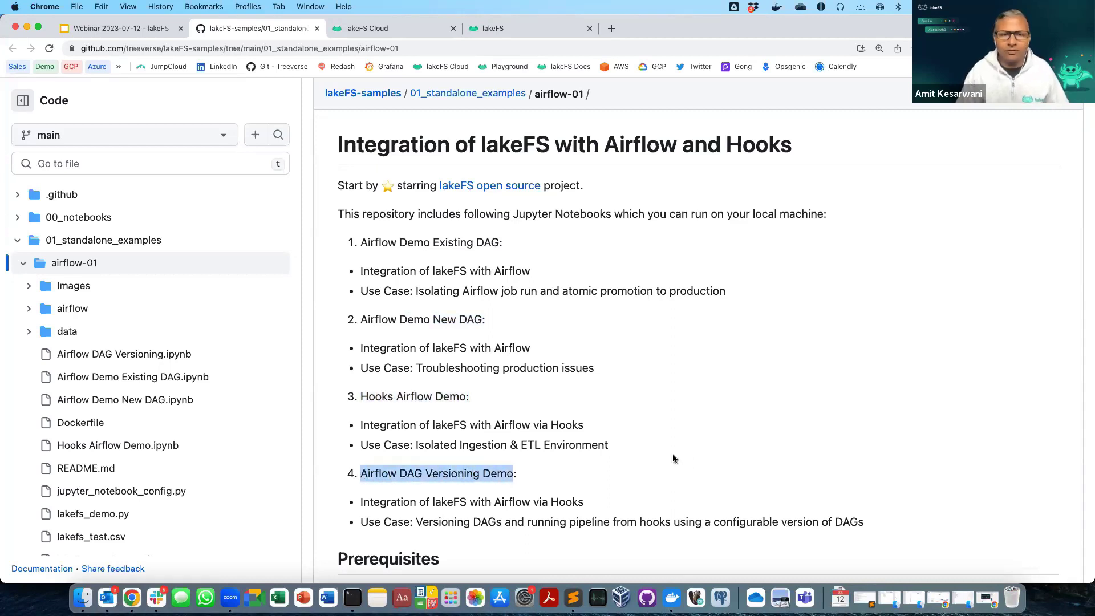
pyautogui.scroll(-5, 673, 458)
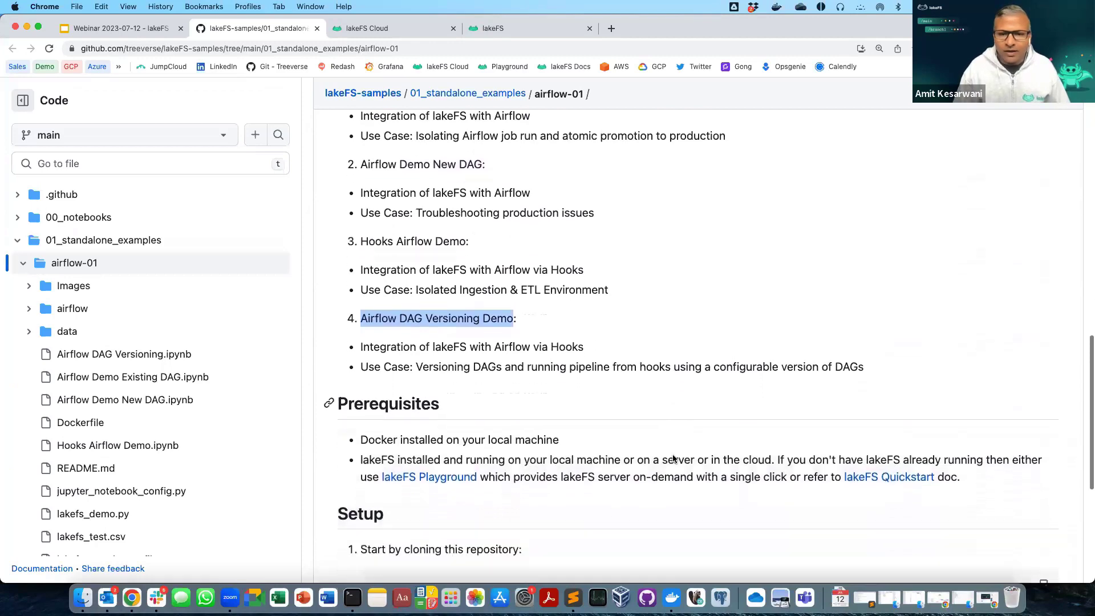
pyautogui.click(485, 379)
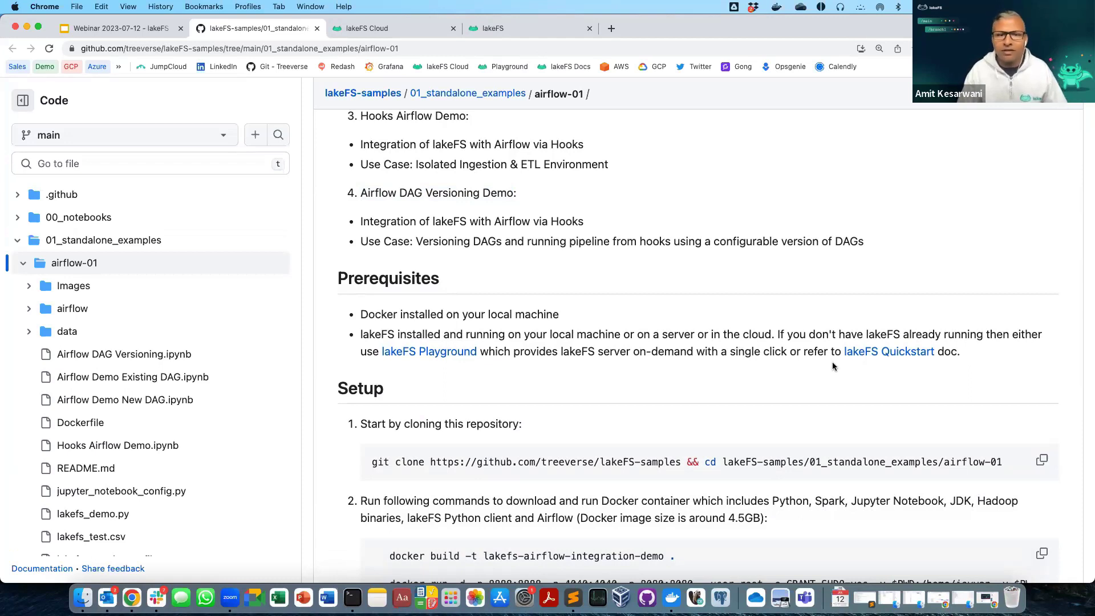
# Highlight the git clone command in the README's Setup section, and copy "cd lakeFS-samples/01_standalone_examples/airflow-01"
pyautogui.scroll(-5, 832, 366)
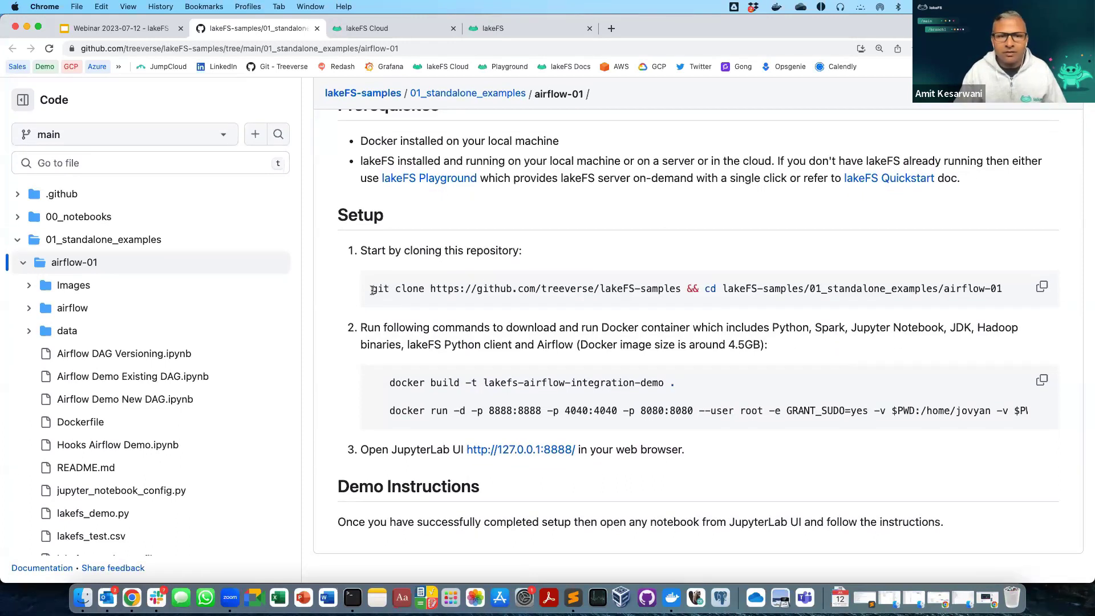
pyautogui.moveTo(372, 289); pyautogui.dragTo(683, 293)
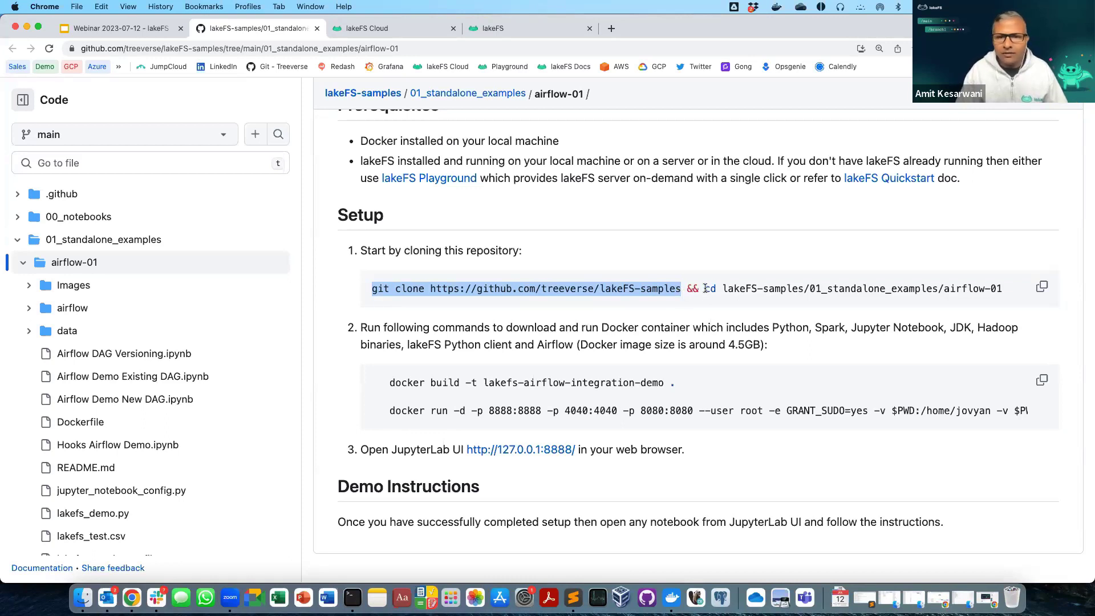
pyautogui.moveTo(706, 294); pyautogui.dragTo(1010, 293)
pyautogui.press('super+c')
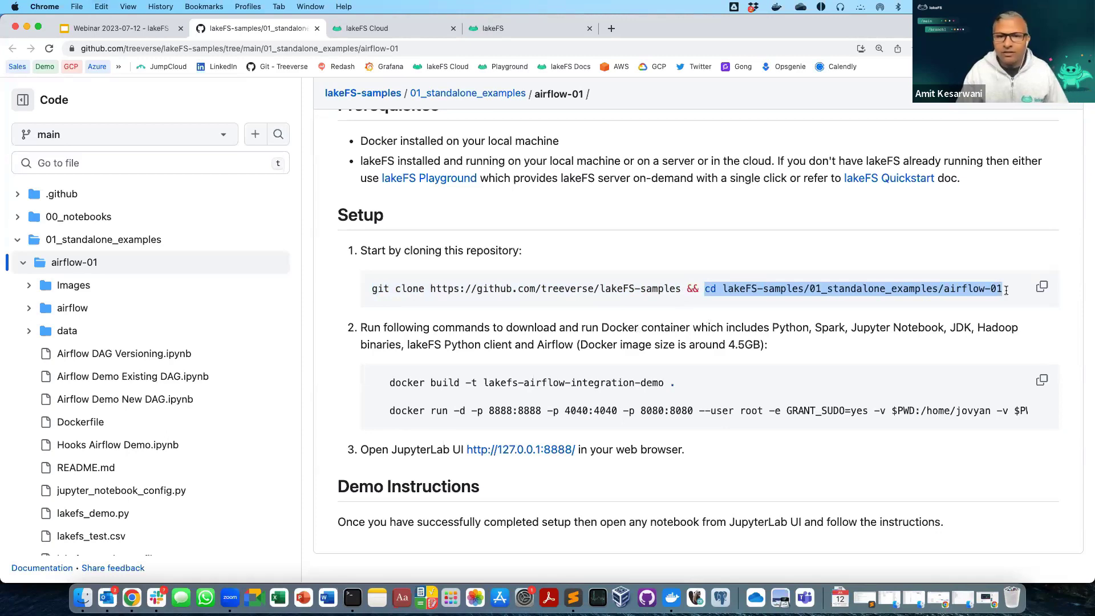
# Switch to Terminal, highlight the lakeFS-samples folder in the listing, and run "cd lakeFS-samples/01_standalone_examples/airflow-01"
pyautogui.click(353, 596)
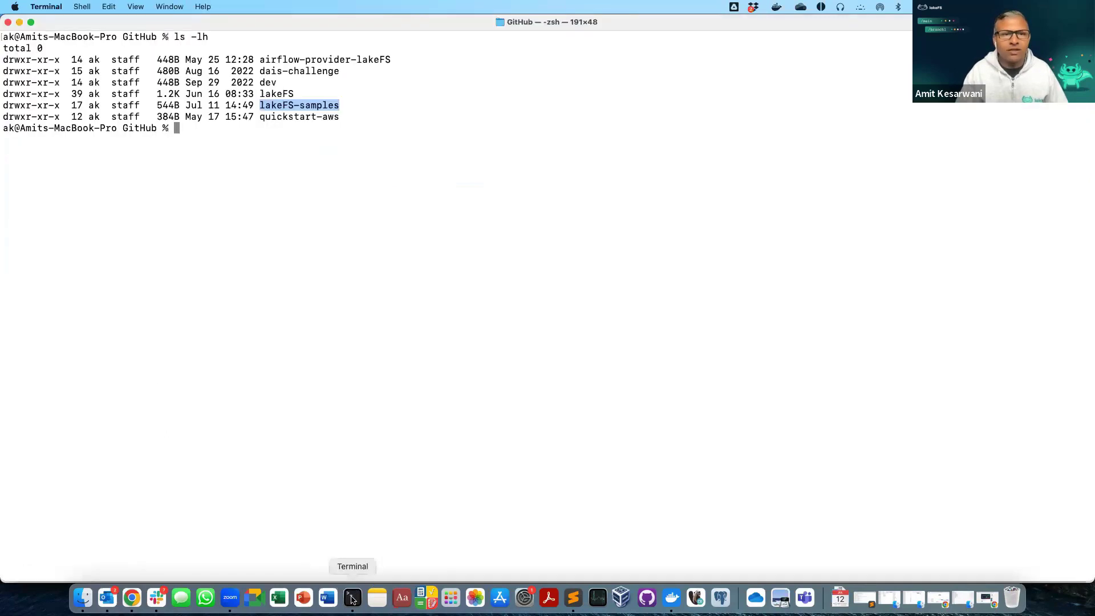
pyautogui.click(261, 106)
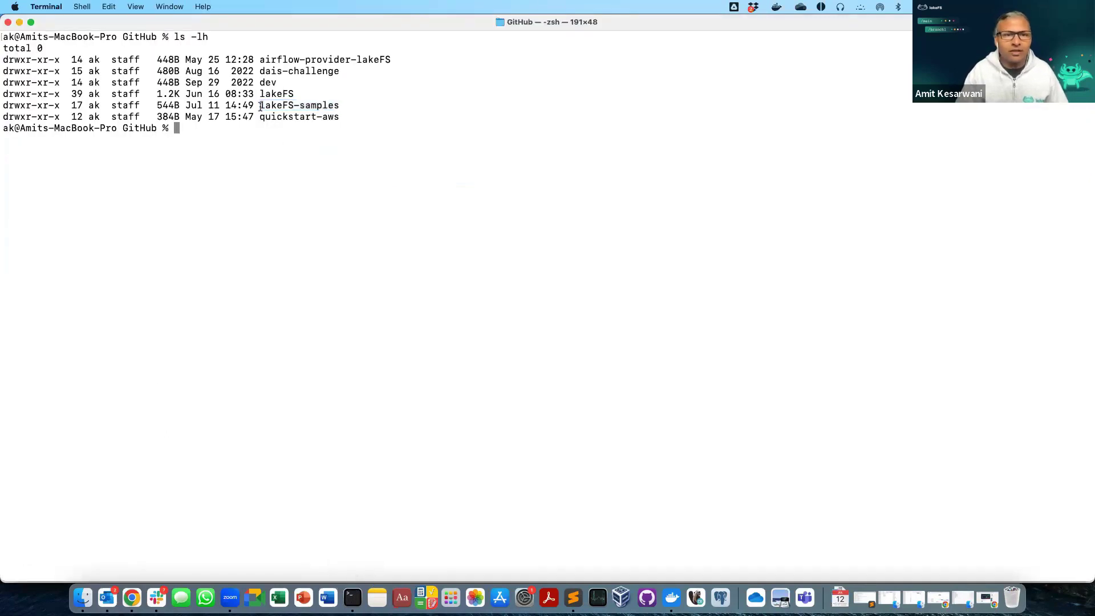
pyautogui.moveTo(261, 106); pyautogui.dragTo(359, 109)
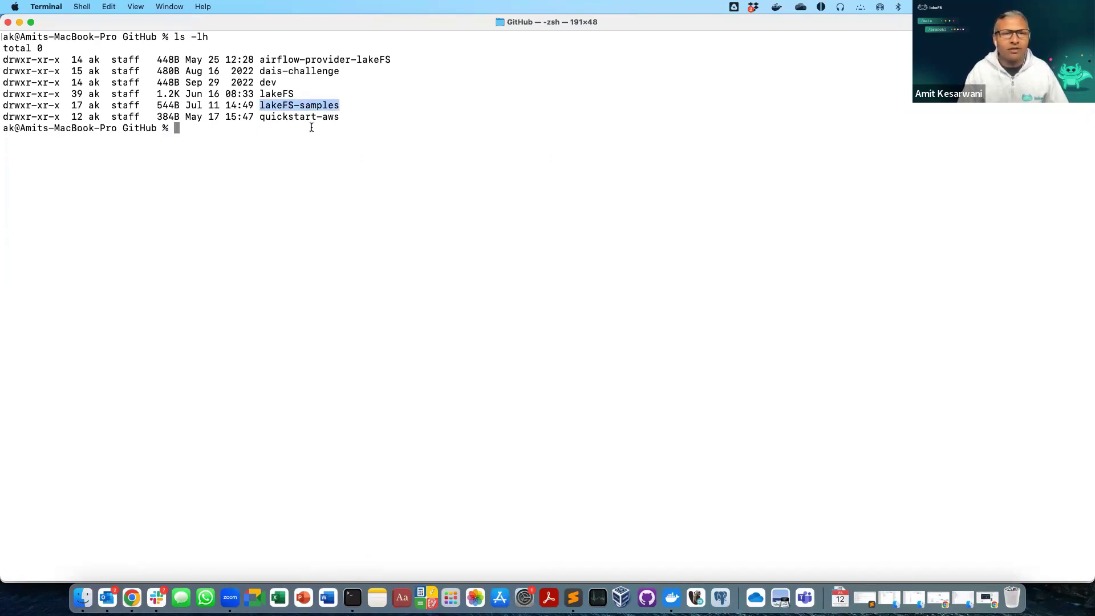
pyautogui.click(241, 137)
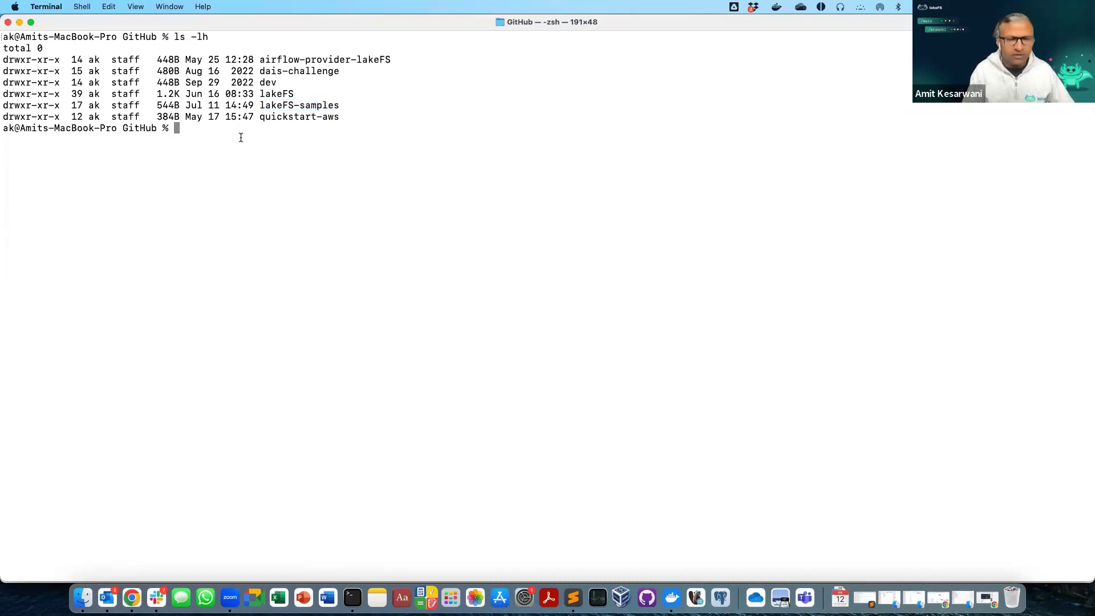
pyautogui.press('super+v')
pyautogui.press('Return')
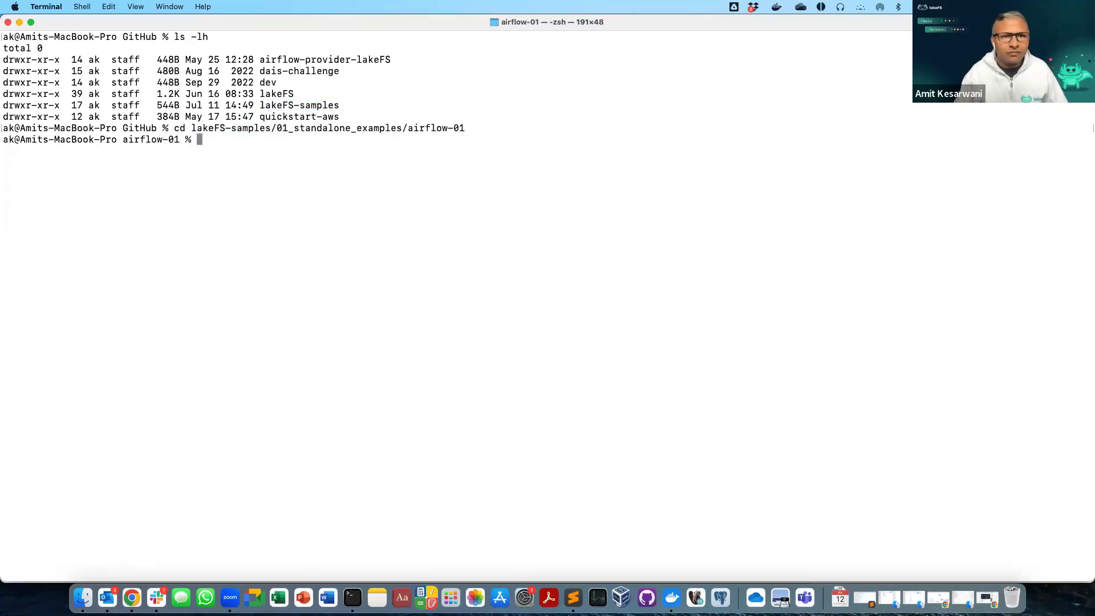
# Copy the README's docker build and docker run commands for lakefs-airflow-integration-demo, run them in Terminal, and check the running containers in Docker Desktop
pyautogui.press('super+Tab')
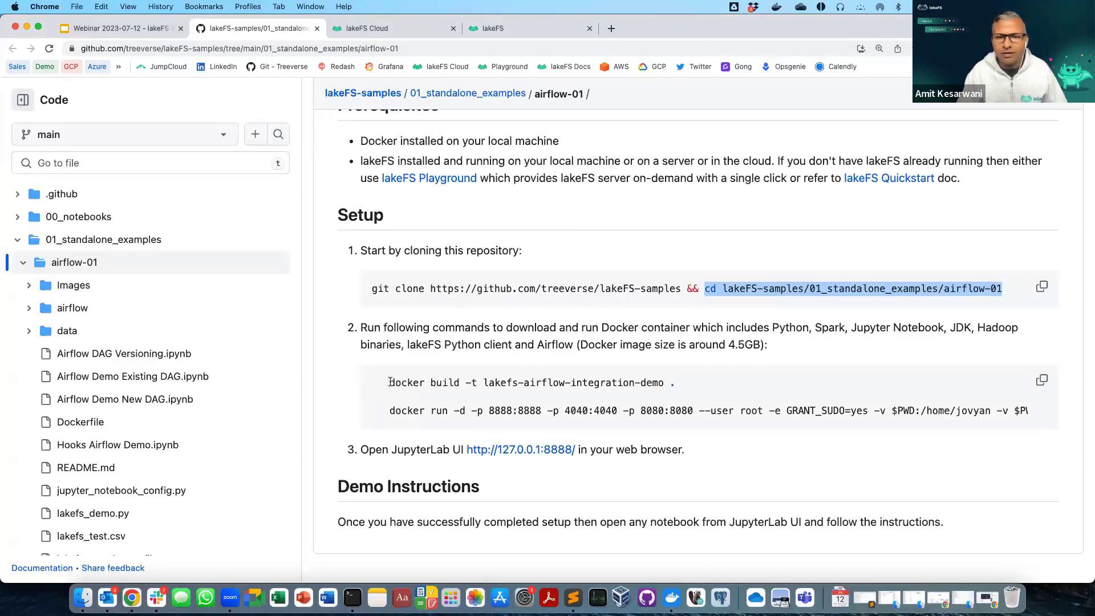
pyautogui.click(1042, 381)
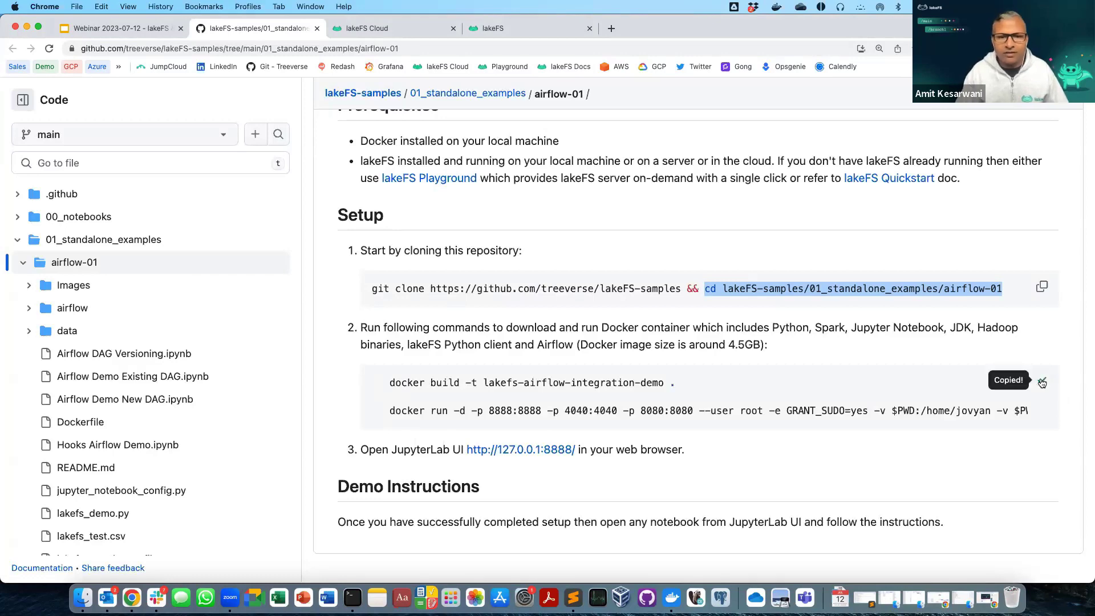
pyautogui.press('super+Tab')
pyautogui.press('super+v')
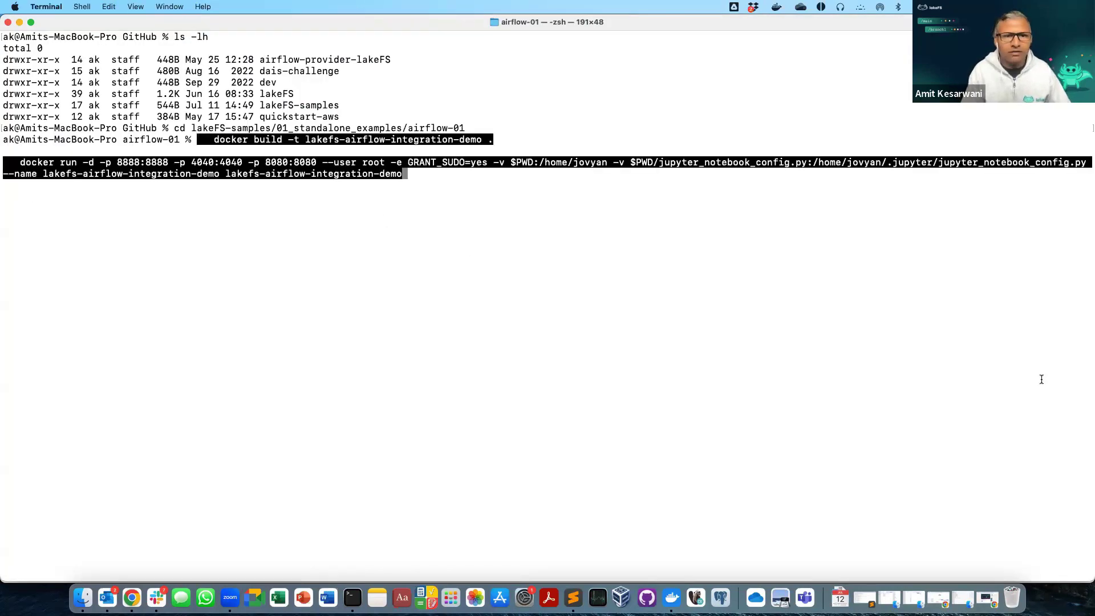
pyautogui.click(673, 599)
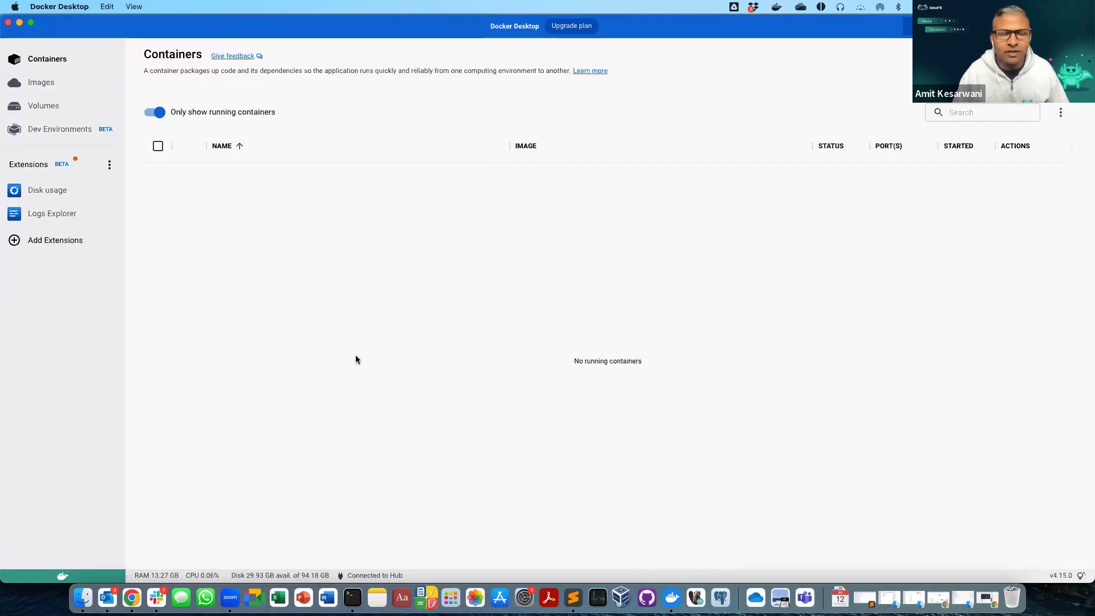
pyautogui.press('super+Tab')
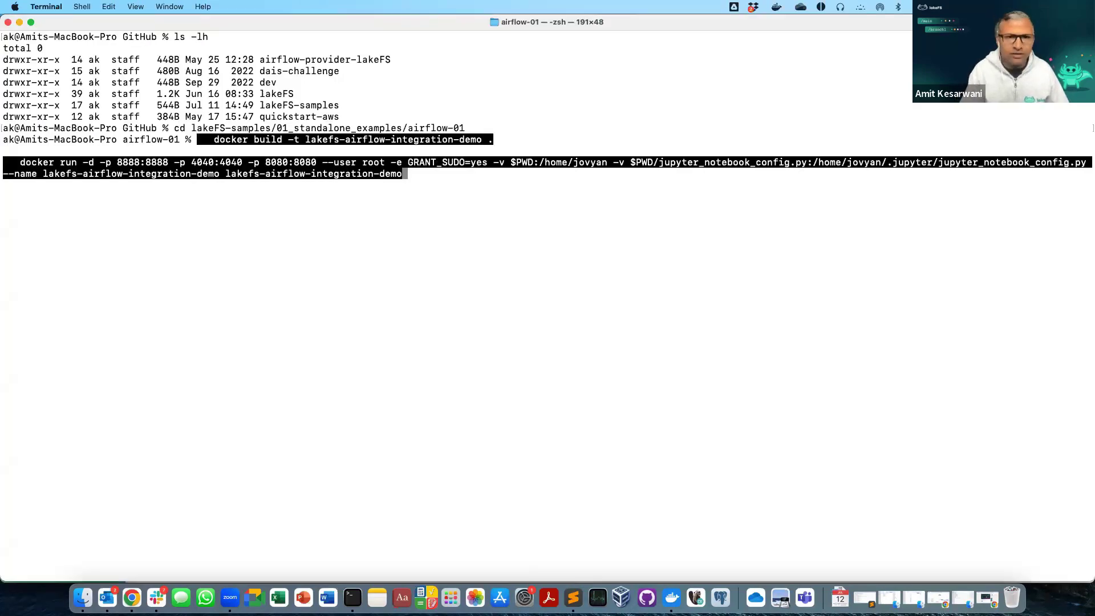
pyautogui.press('Return')
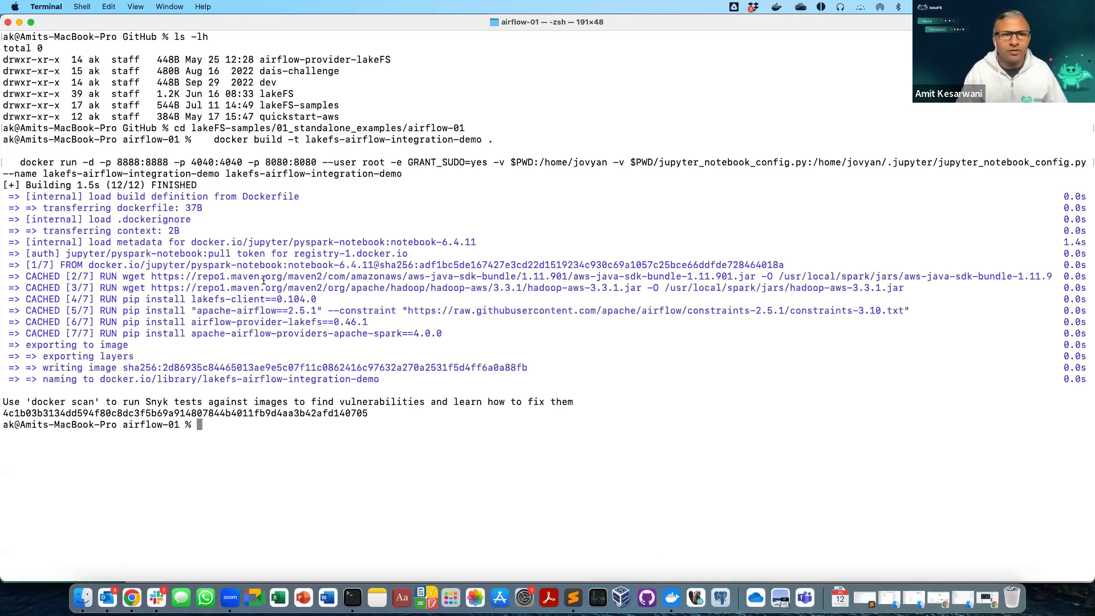
pyautogui.press('super+Tab')
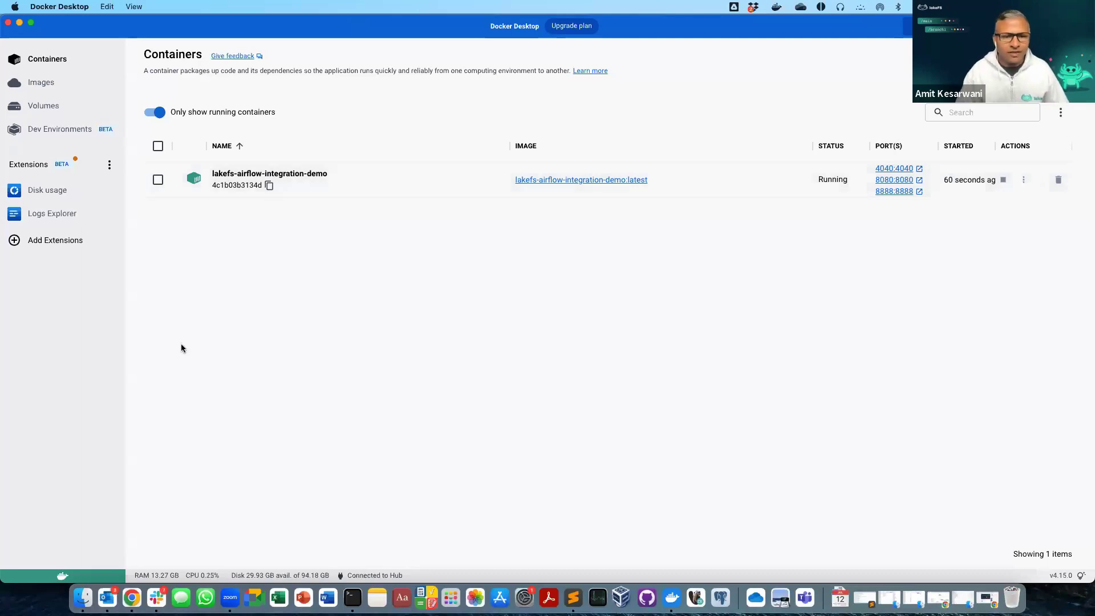
pyautogui.click(132, 597)
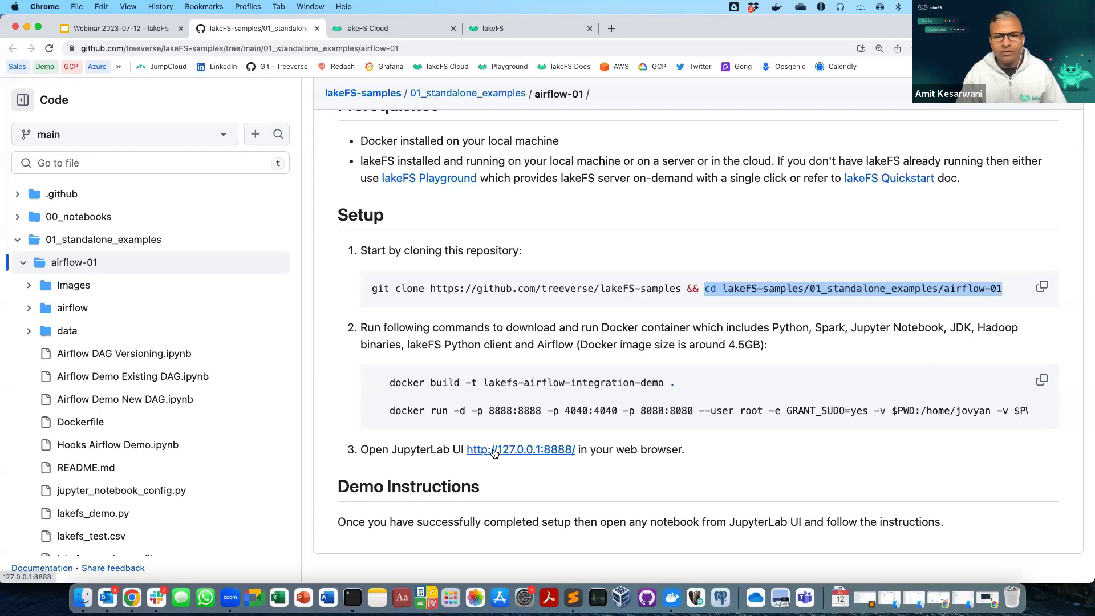
pyautogui.rightClick(494, 454)
pyautogui.click(531, 377)
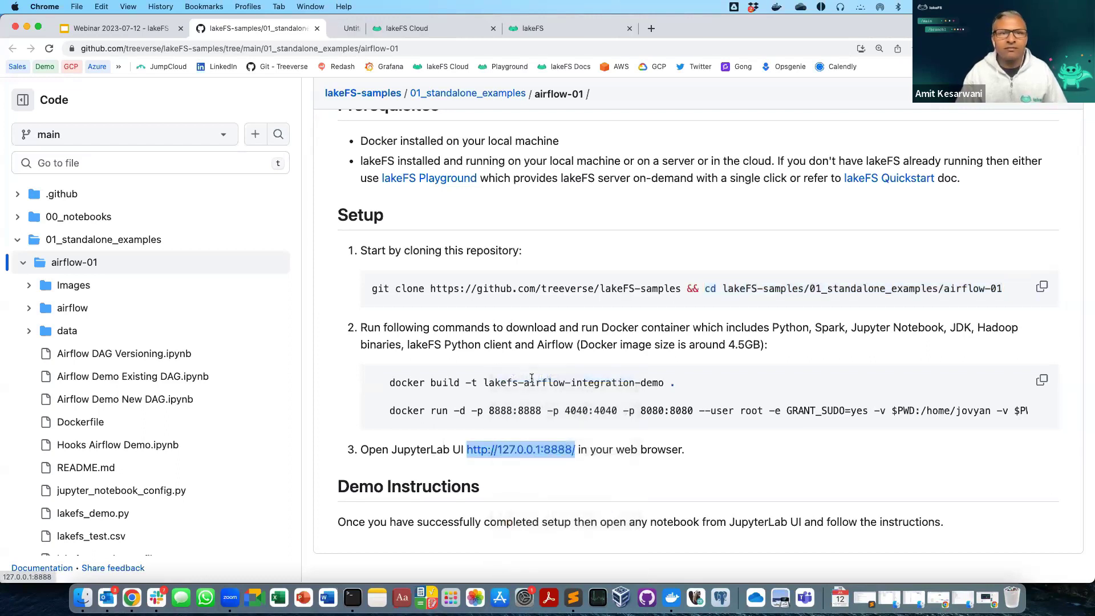
pyautogui.click(390, 29)
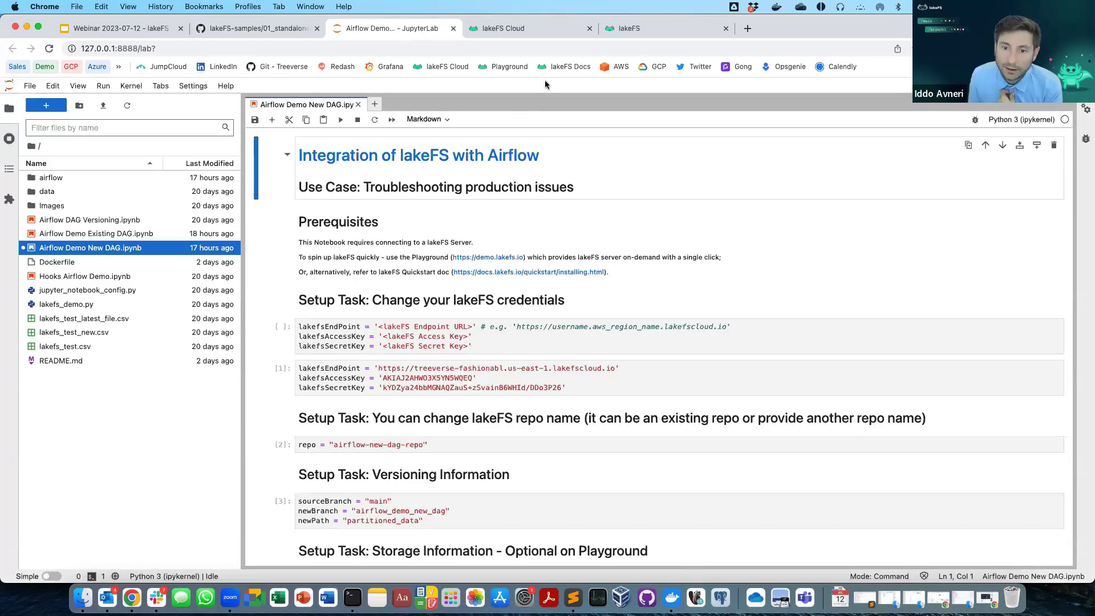
pyautogui.click(589, 30)
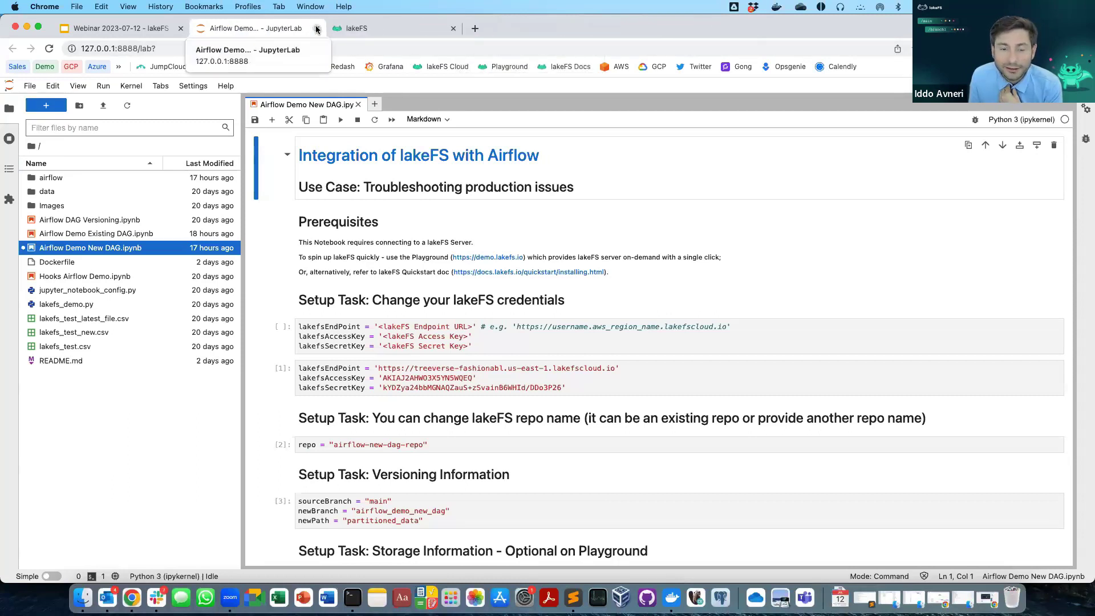
# Open the Airflow Demo Existing DAG.ipynb notebook and close the Airflow Demo New DAG notebook
pyautogui.doubleClick(112, 234)
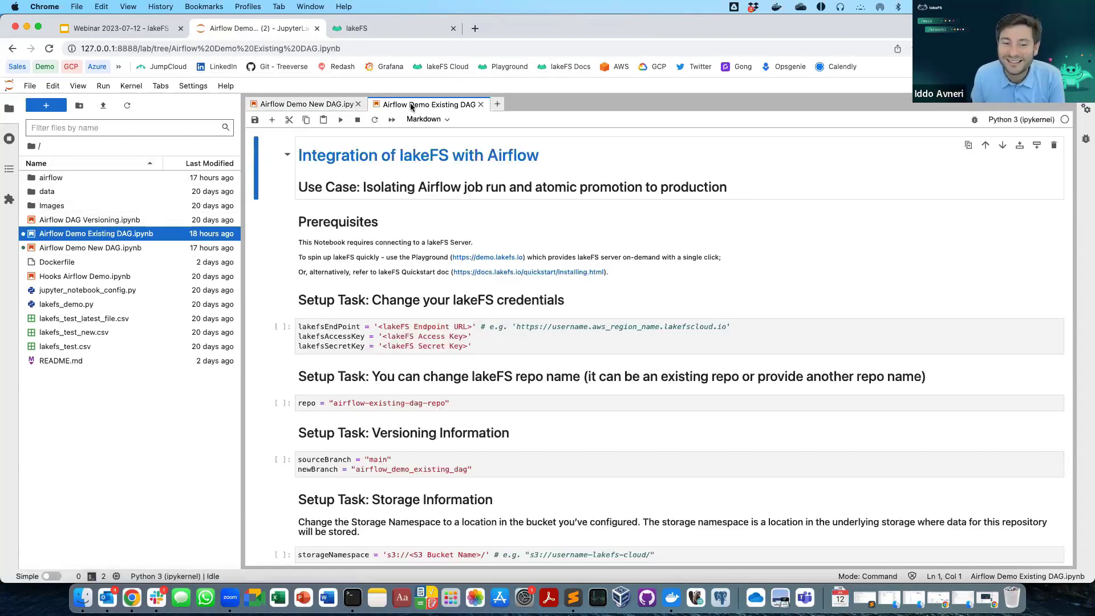
pyautogui.click(358, 104)
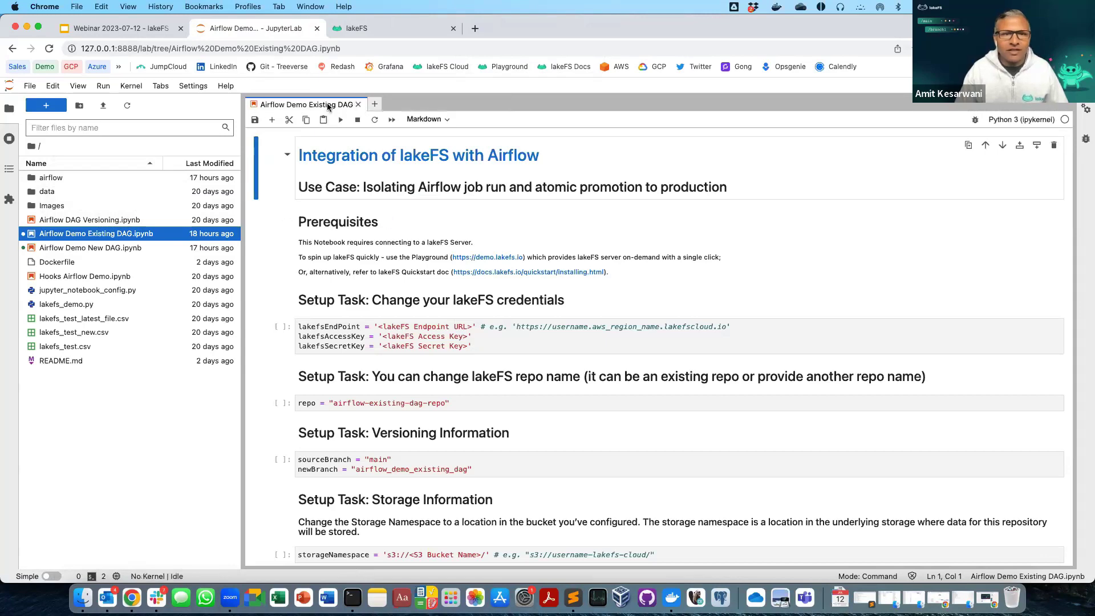
# Show slide 6, "Quick Start, No Heavy Lifting", in the webinar presentation to compare existing and new DAGs
pyautogui.click(144, 28)
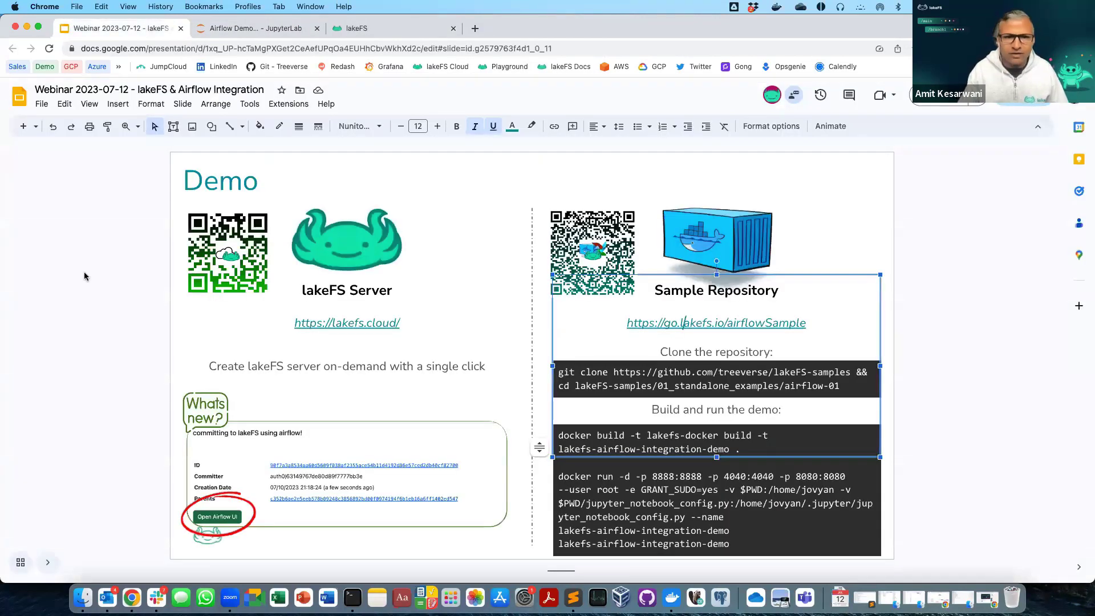
pyautogui.click(47, 565)
pyautogui.click(72, 335)
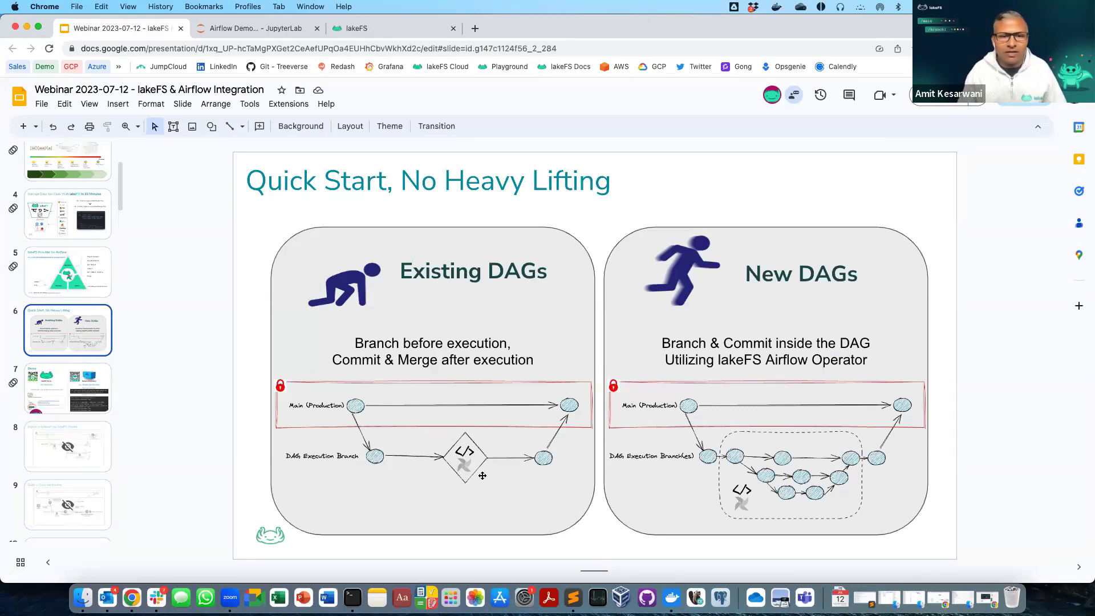
# Return to the Existing DAG notebook in JupyterLab, hide the file browser, and enlarge the page to 125%
pyautogui.click(235, 29)
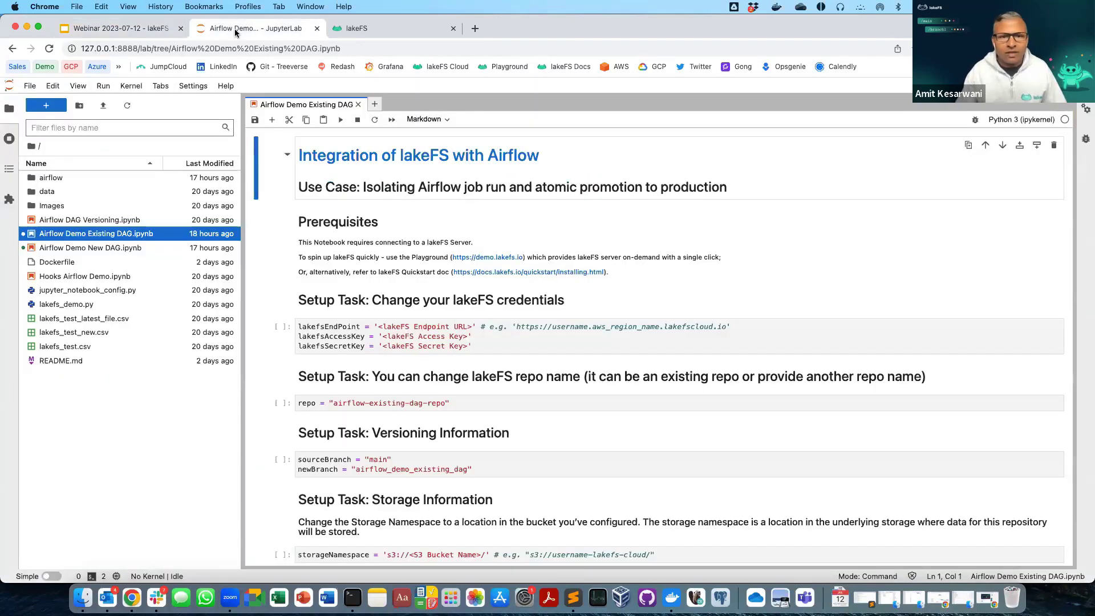
pyautogui.click(8, 104)
pyautogui.press('super+equal')
pyautogui.press('super+equal')
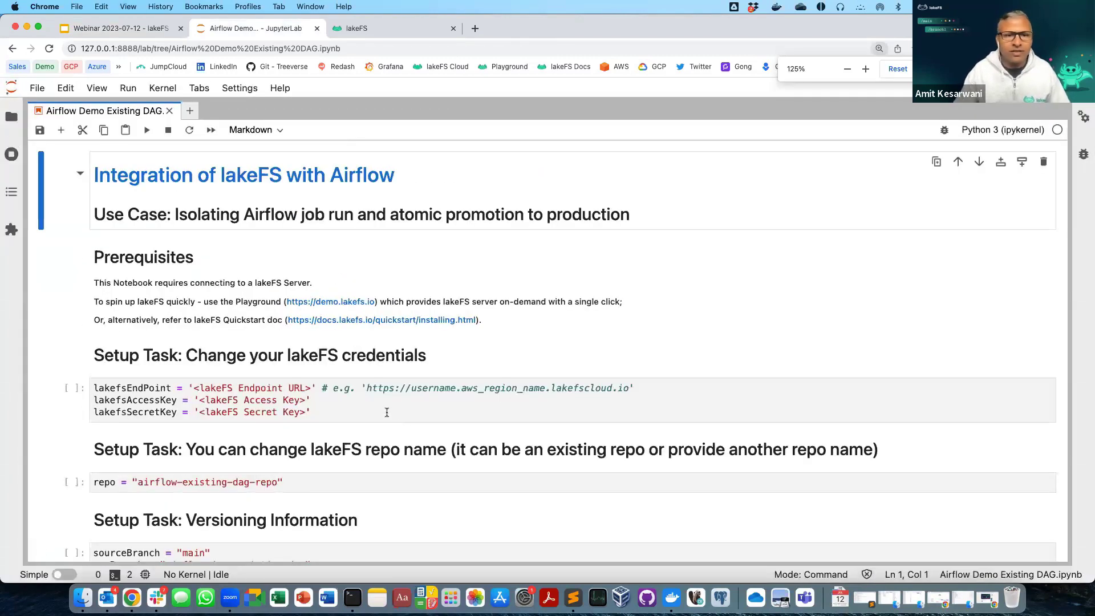
pyautogui.click(387, 413)
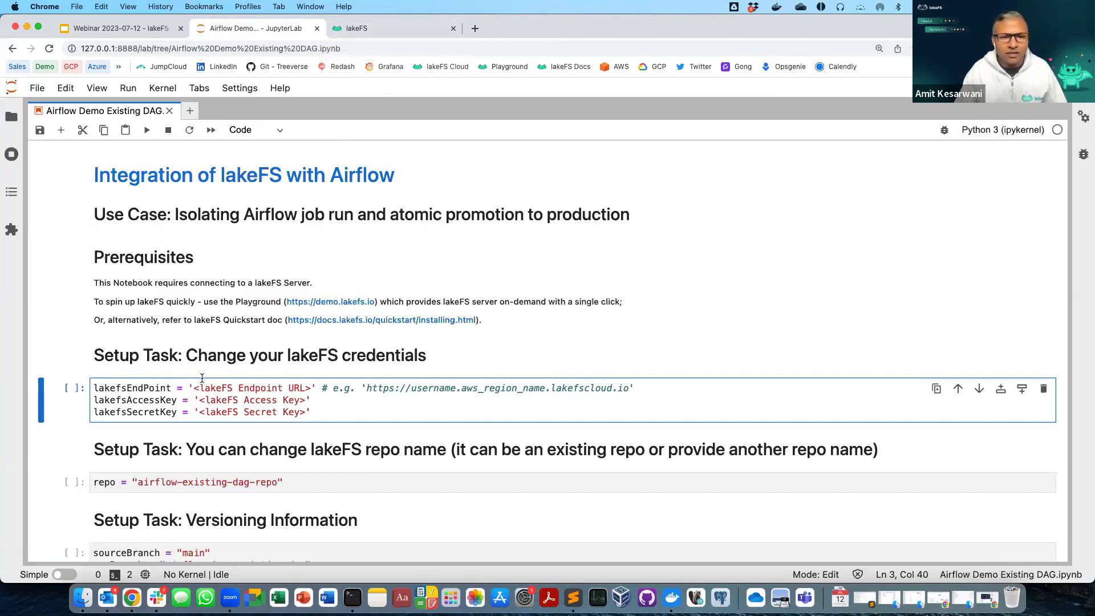
pyautogui.click(348, 32)
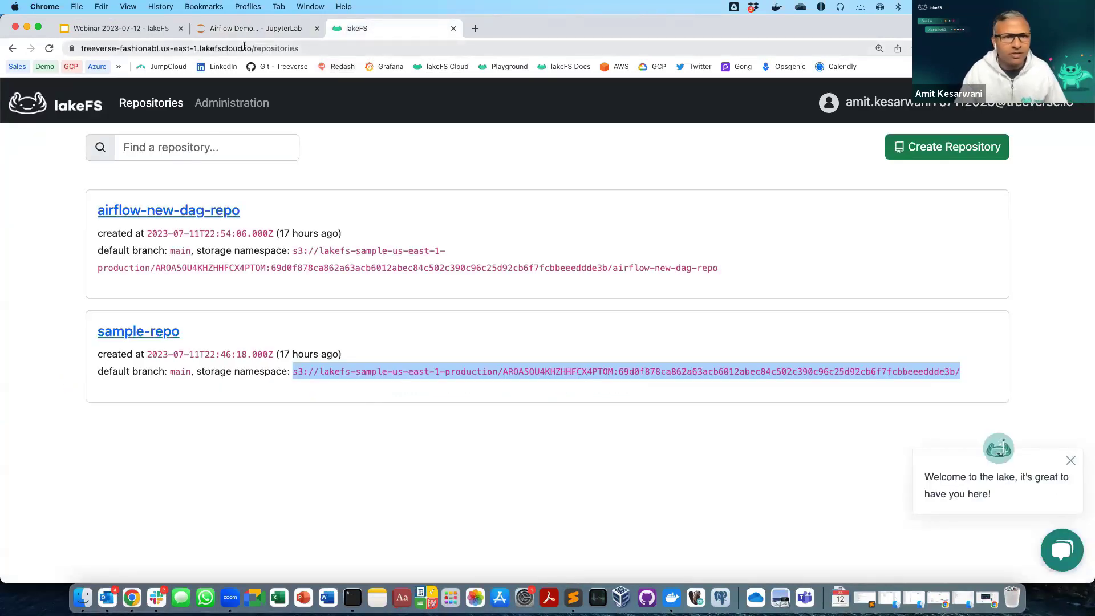
pyautogui.click(84, 48)
pyautogui.click(80, 49)
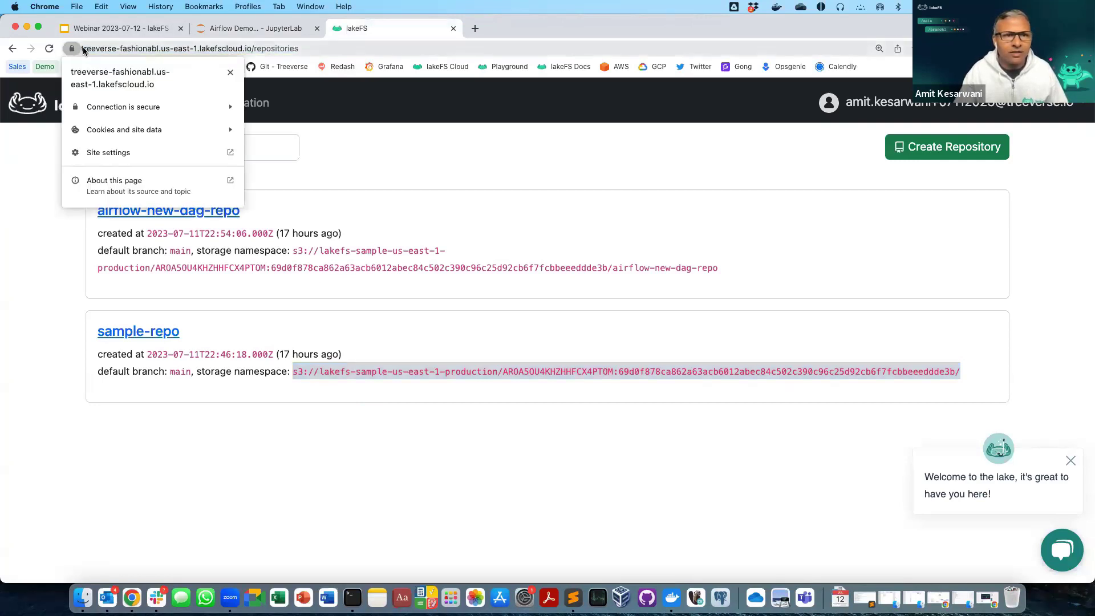
pyautogui.click(83, 49)
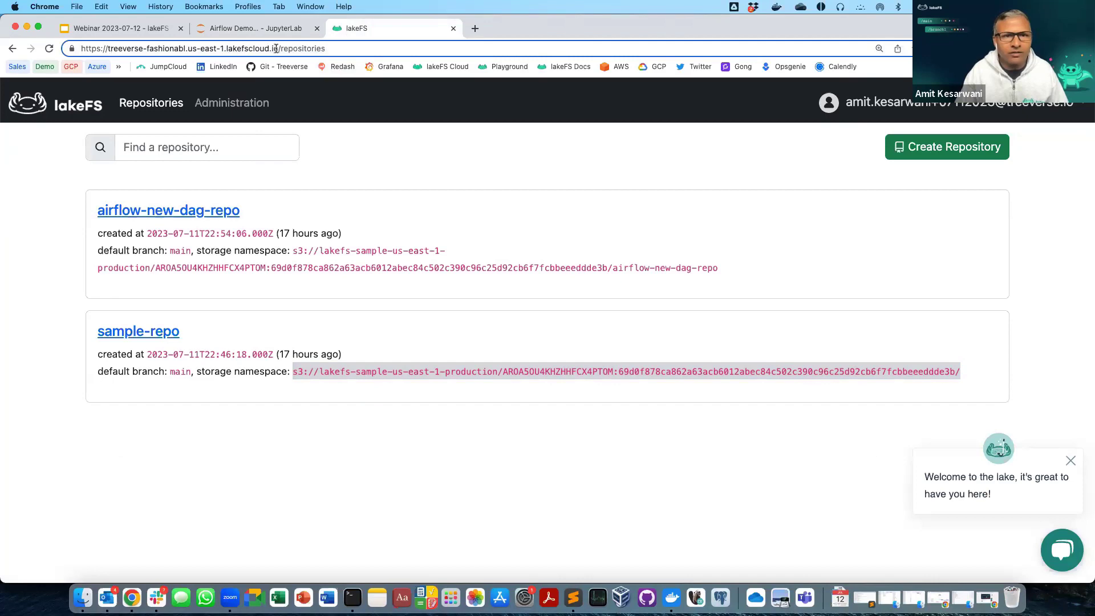
pyautogui.moveTo(278, 49); pyautogui.dragTo(113, 38)
pyautogui.press('super+c')
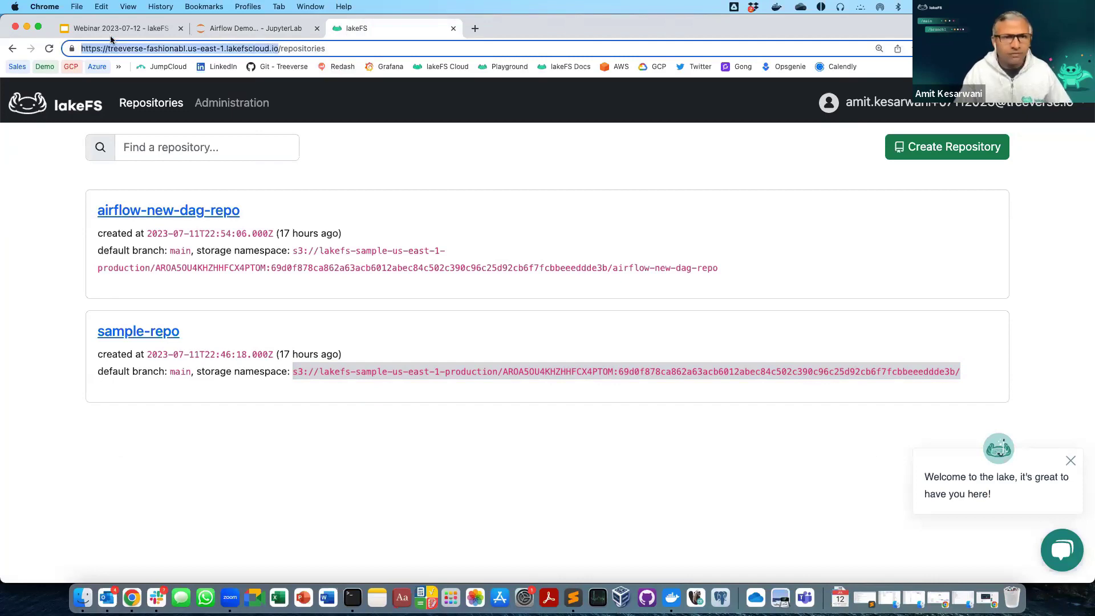
pyautogui.click(254, 29)
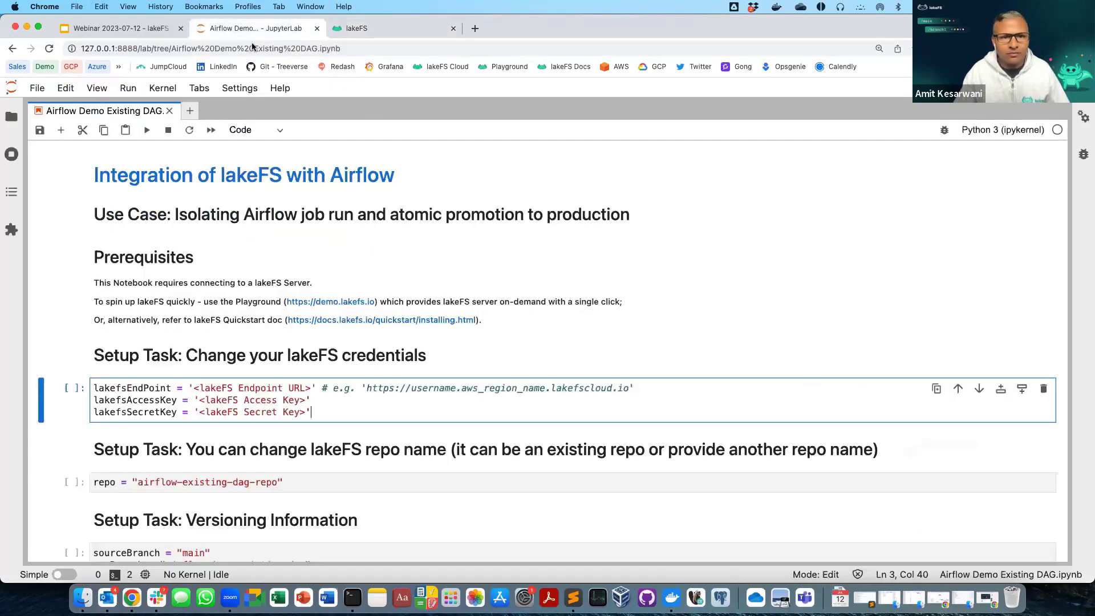
pyautogui.moveTo(194, 388); pyautogui.dragTo(309, 387)
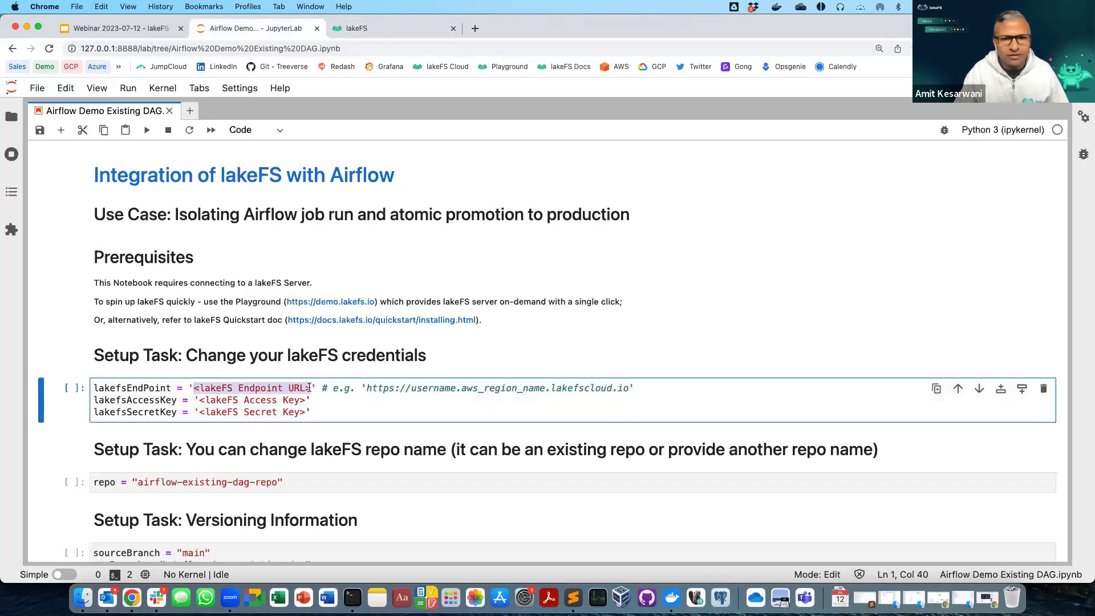
pyautogui.press('super+v')
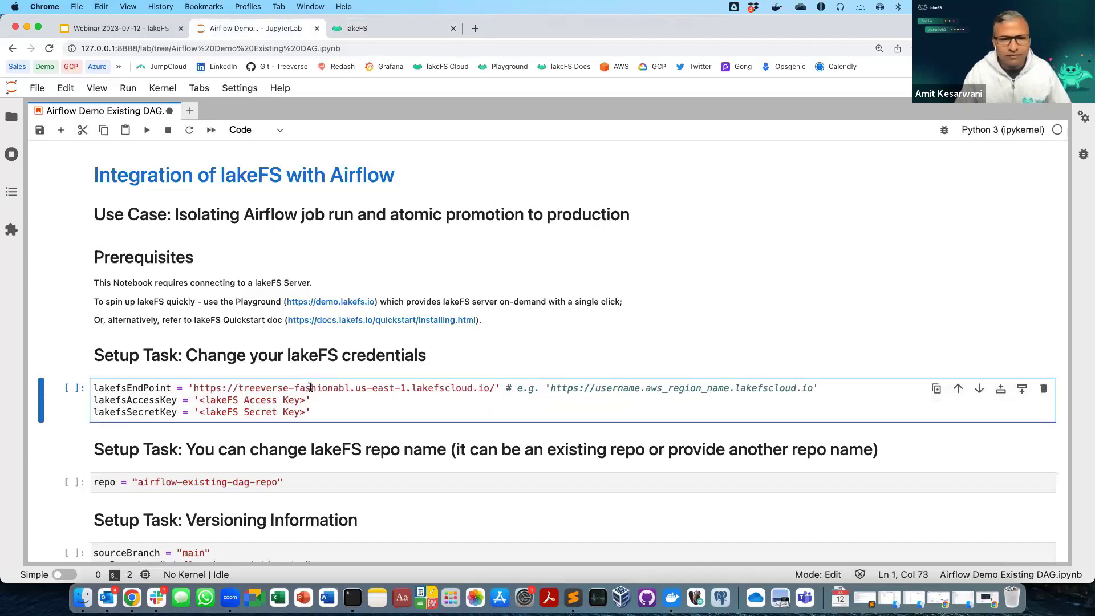
# Create a new access key under My Credentials in lakeFS administration and copy its access key ID
pyautogui.click(170, 413)
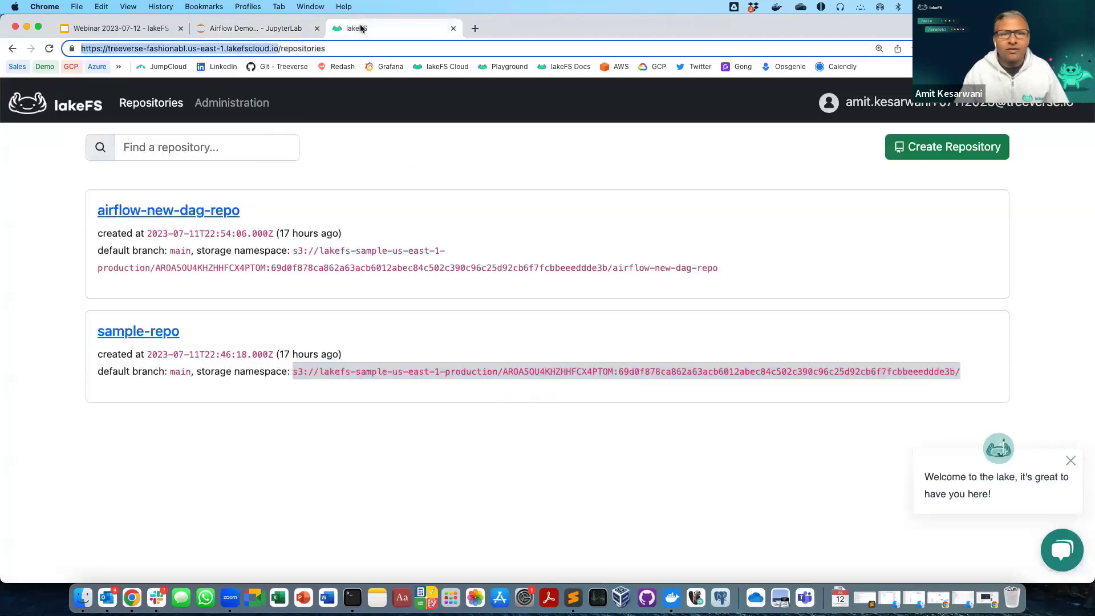
pyautogui.click(354, 32)
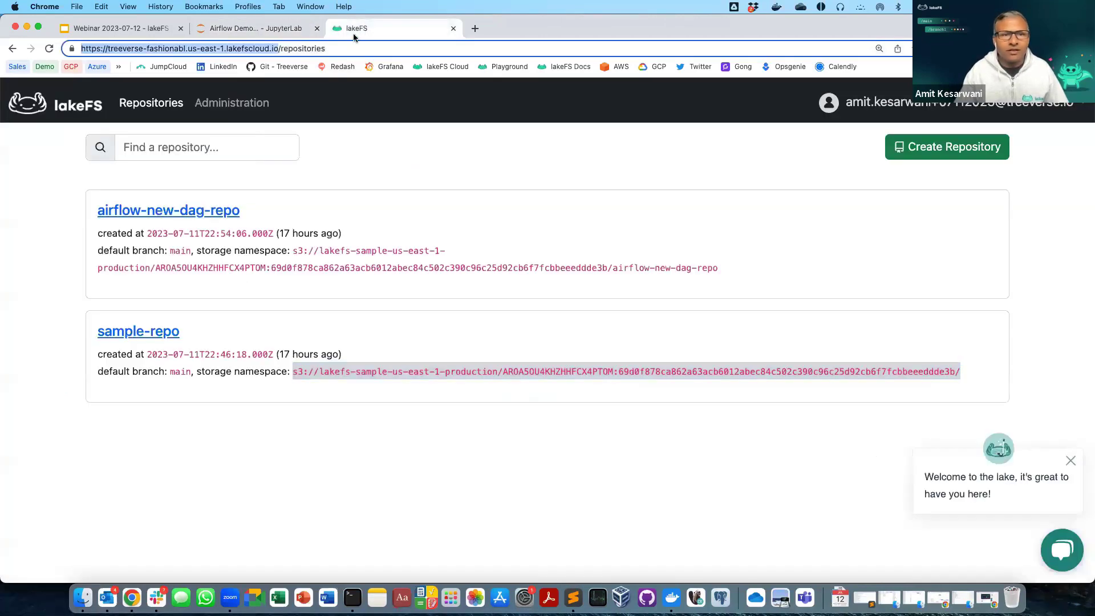
pyautogui.click(239, 110)
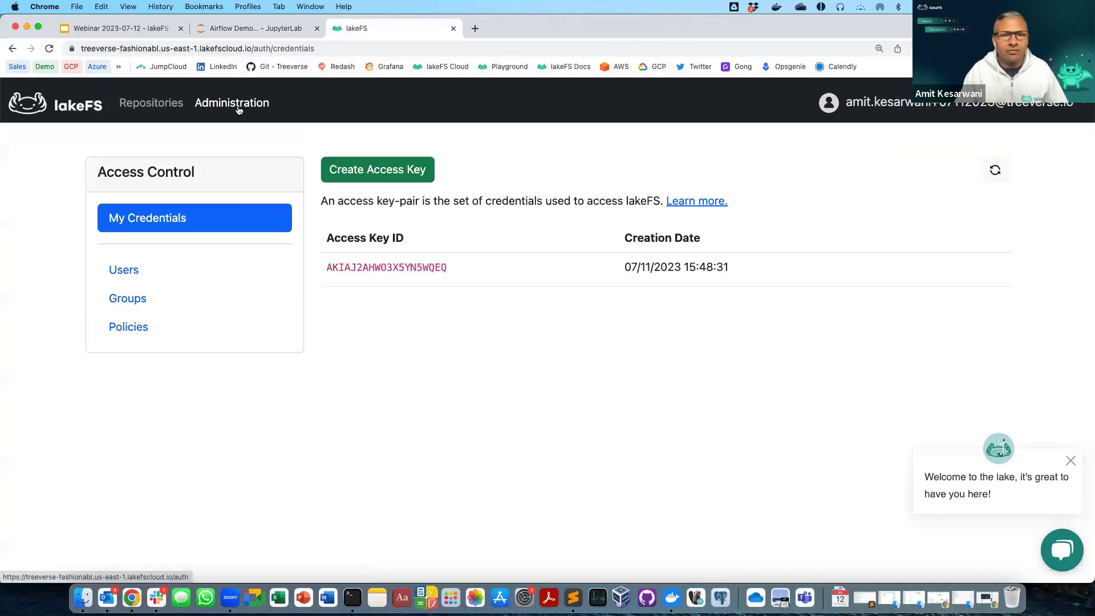
pyautogui.click(387, 172)
pyautogui.click(636, 214)
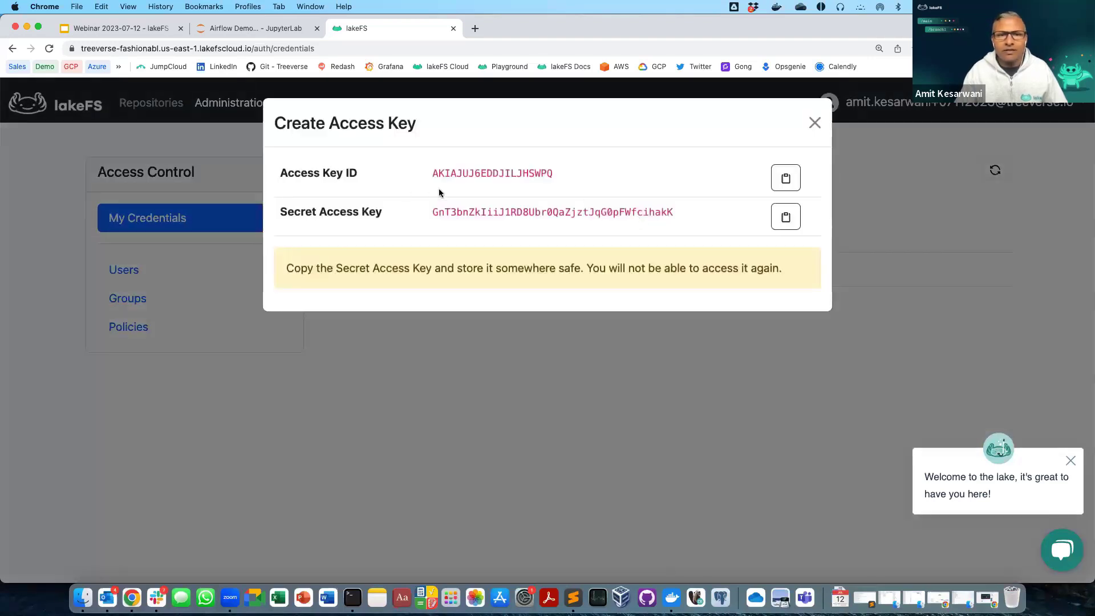
pyautogui.click(786, 179)
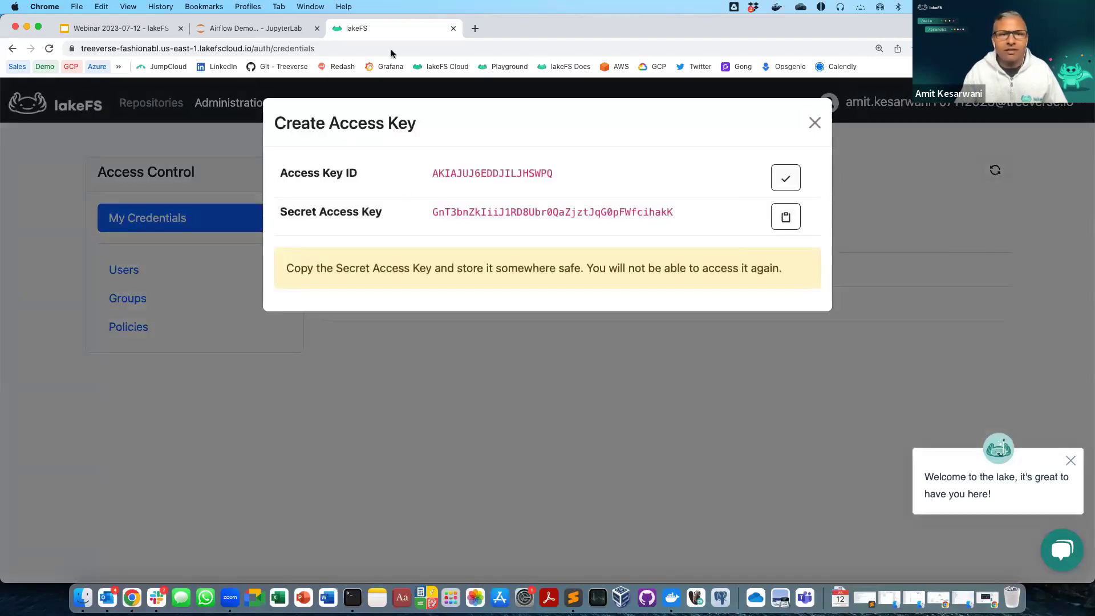
# Paste the copied access key ID as the lakefsAccessKey value in the Existing DAG notebook in JupyterLab
pyautogui.click(260, 27)
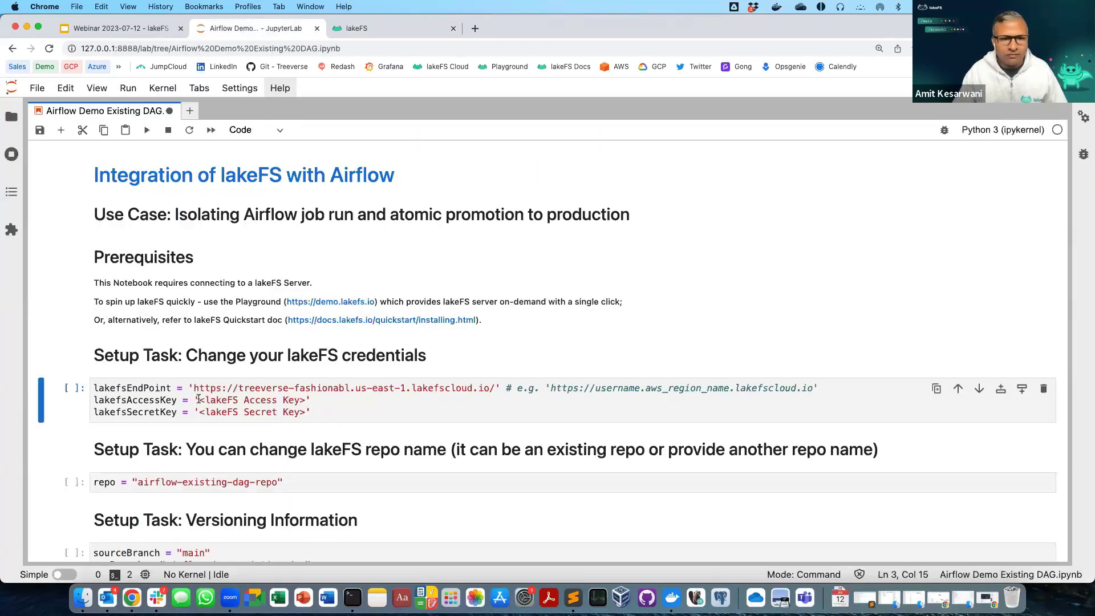
pyautogui.moveTo(198, 399); pyautogui.dragTo(304, 397)
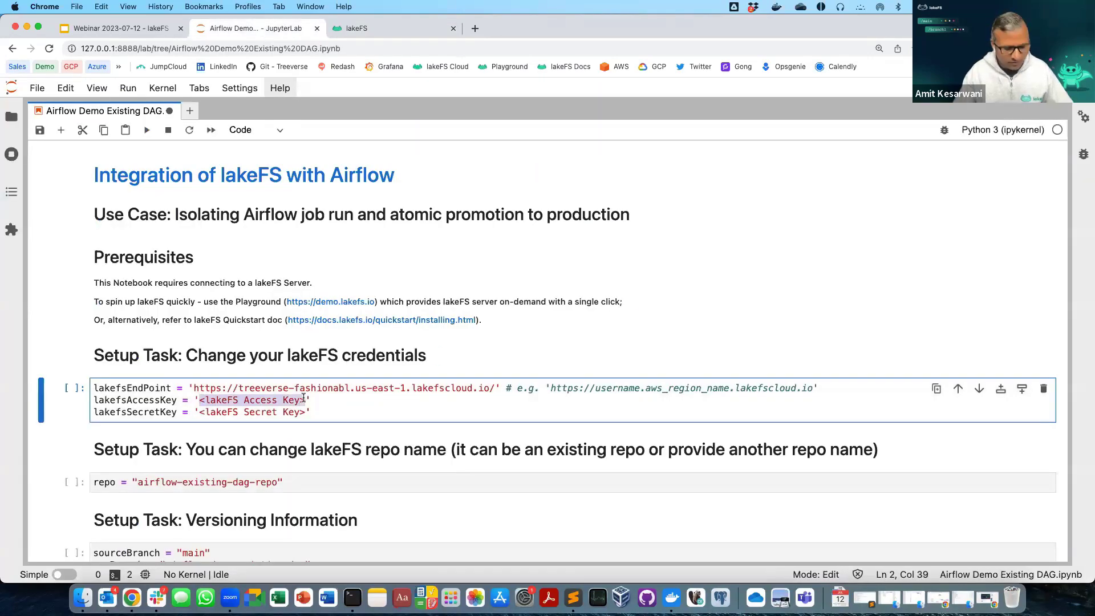
pyautogui.press('super+v')
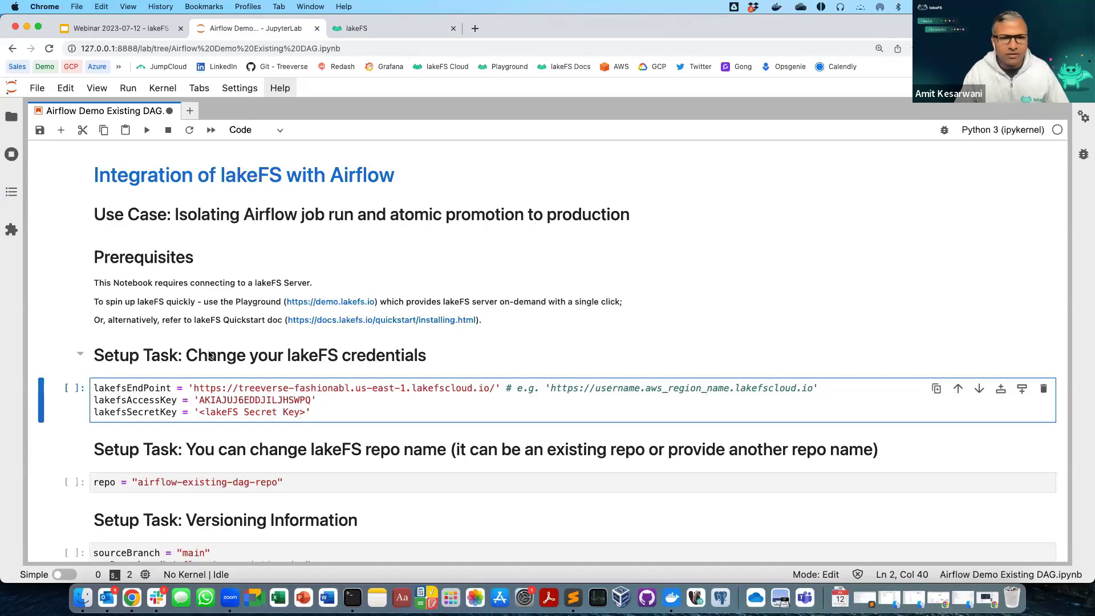
# Copy the new secret access key from lakeFS, close the Create Access Key dialog, and paste it as the notebook's lakefsSecretKey value
pyautogui.click(383, 24)
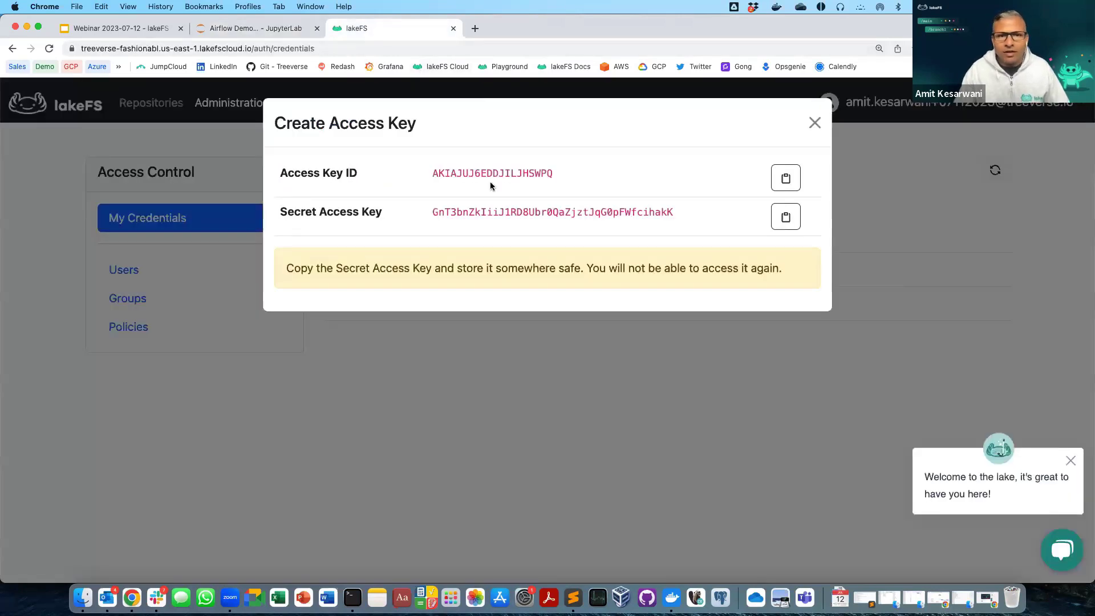
pyautogui.click(786, 221)
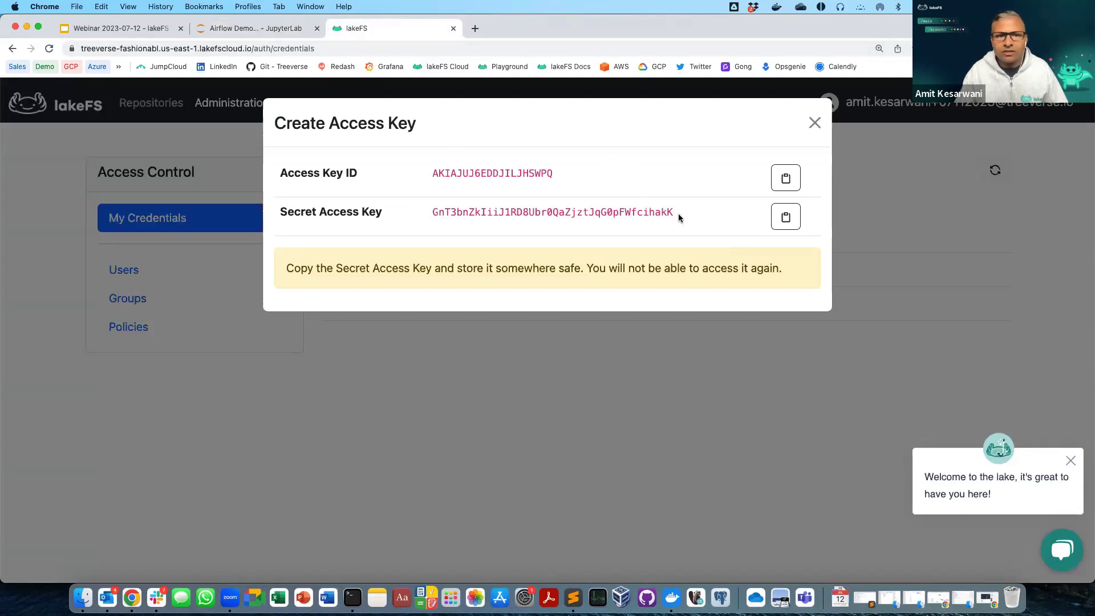
pyautogui.click(816, 124)
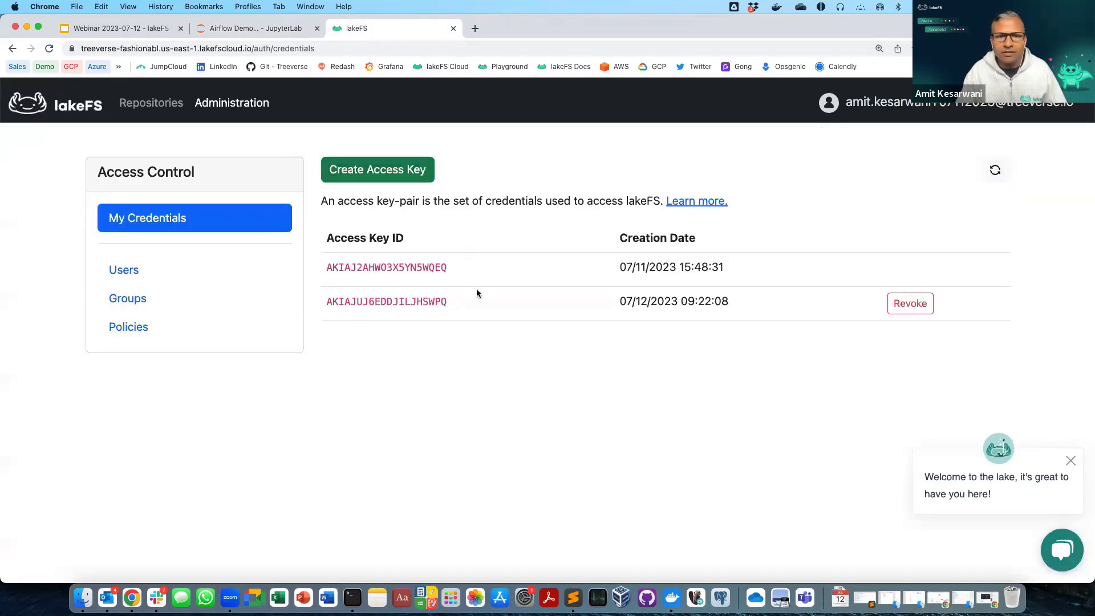
pyautogui.click(254, 28)
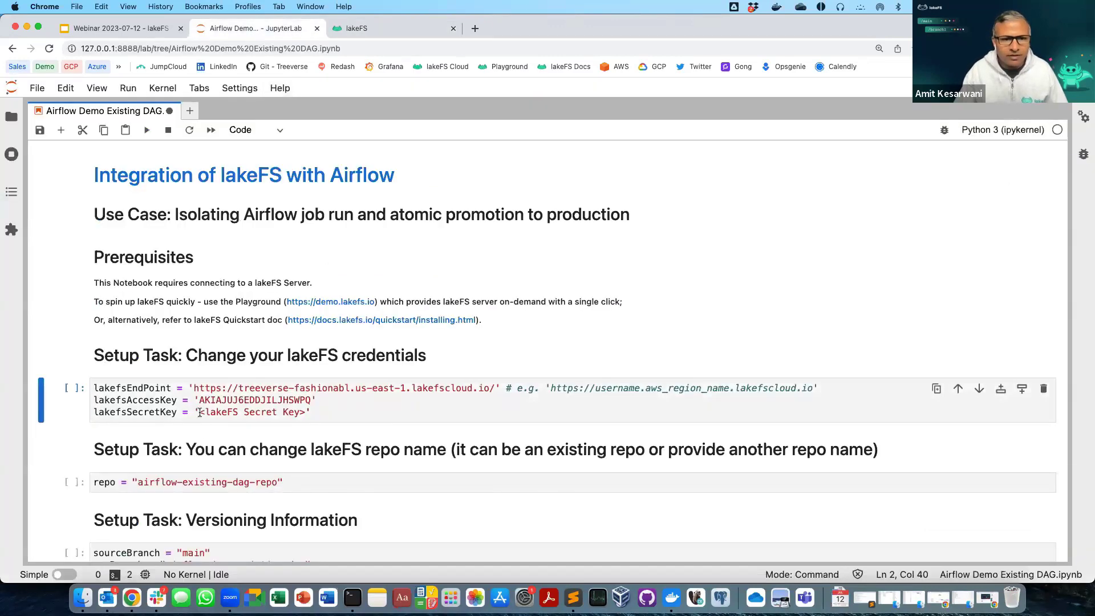
pyautogui.moveTo(198, 412); pyautogui.dragTo(306, 411)
pyautogui.press('super+v')
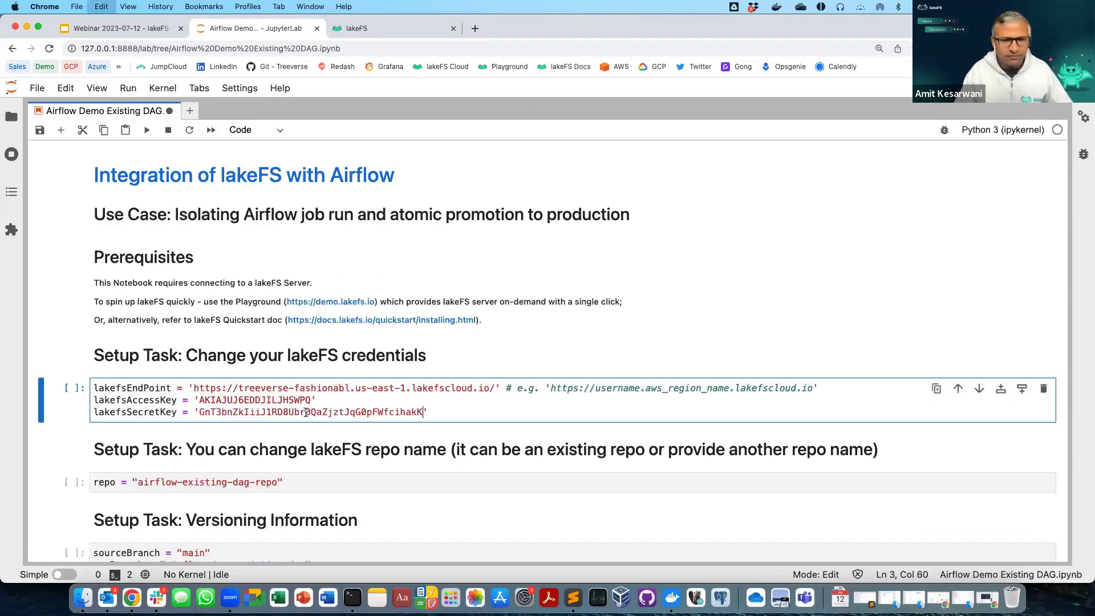
pyautogui.click(403, 405)
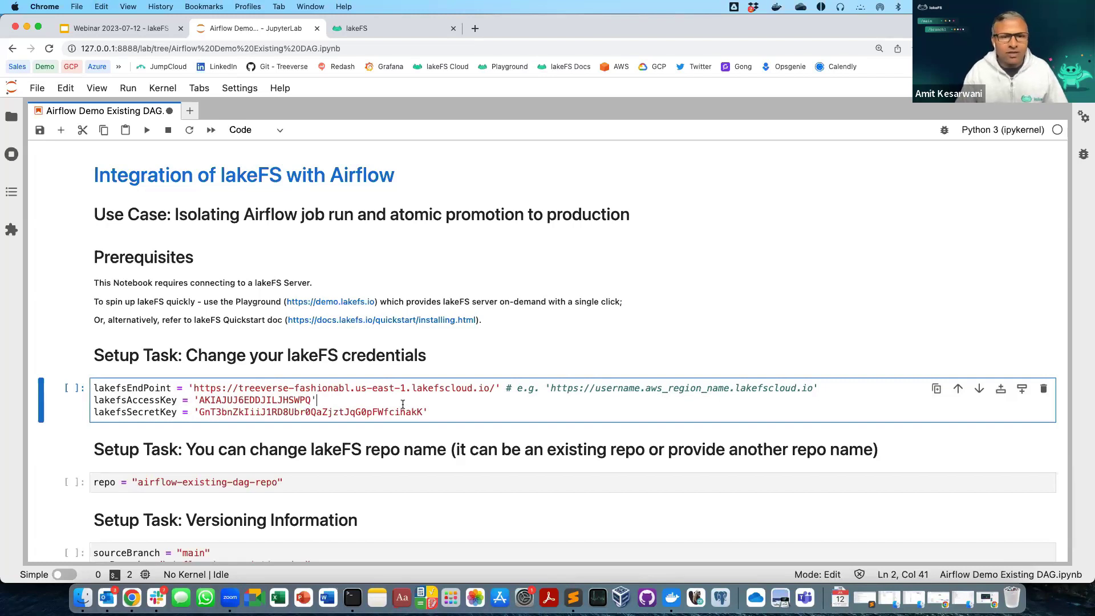
# Run the lakeFS credentials cell and the cell that sets repo to "airflow-existing-dag-repo"
pyautogui.scroll(-3, 402, 404)
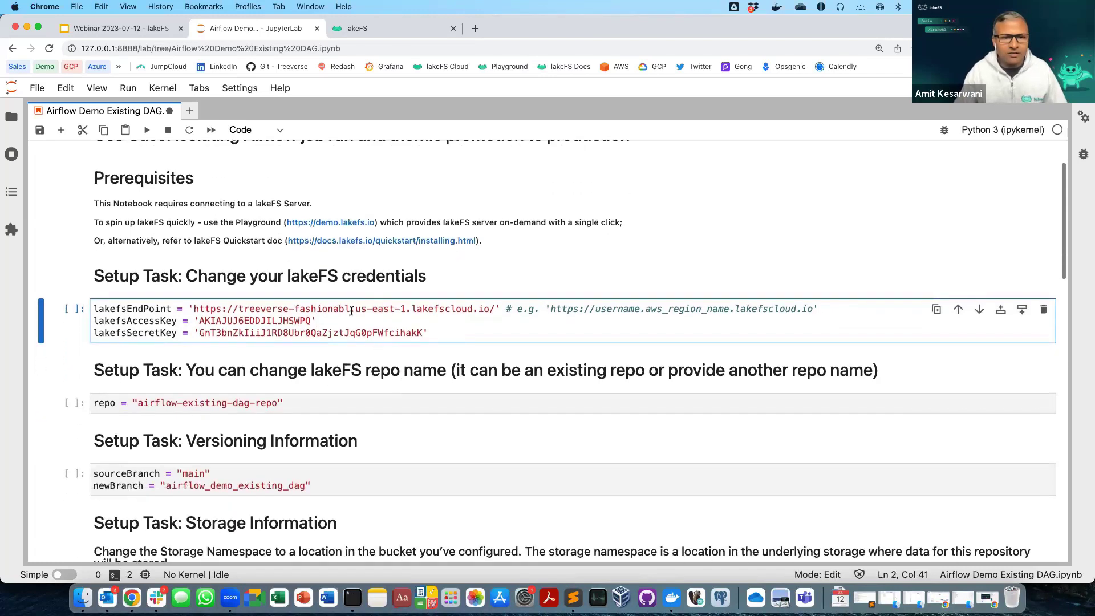
pyautogui.click(352, 309)
pyautogui.hotkey('shift', 'Return')
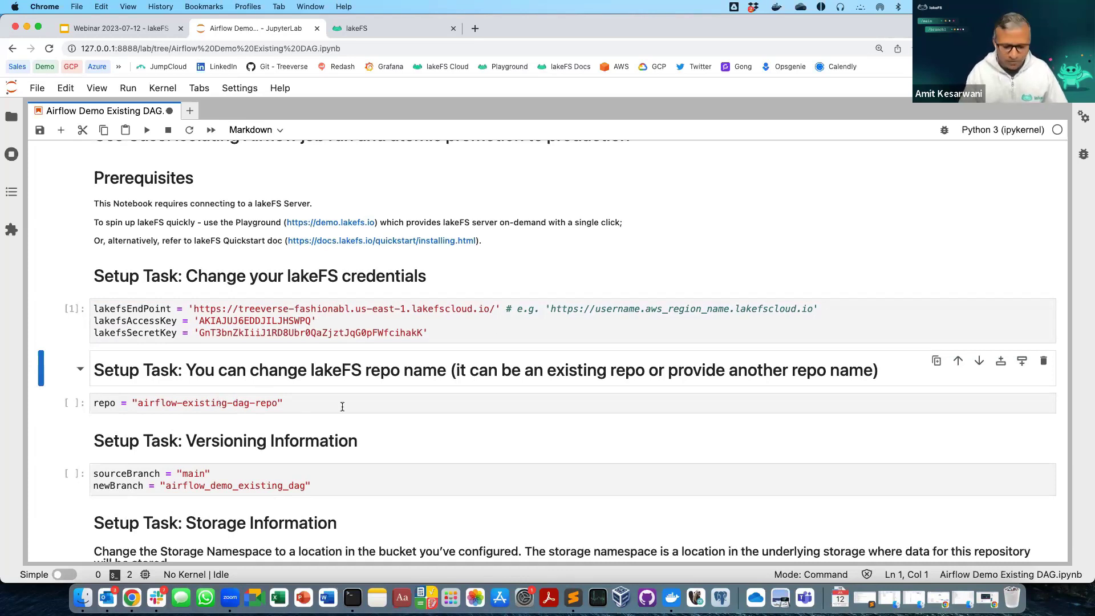
pyautogui.press('Down')
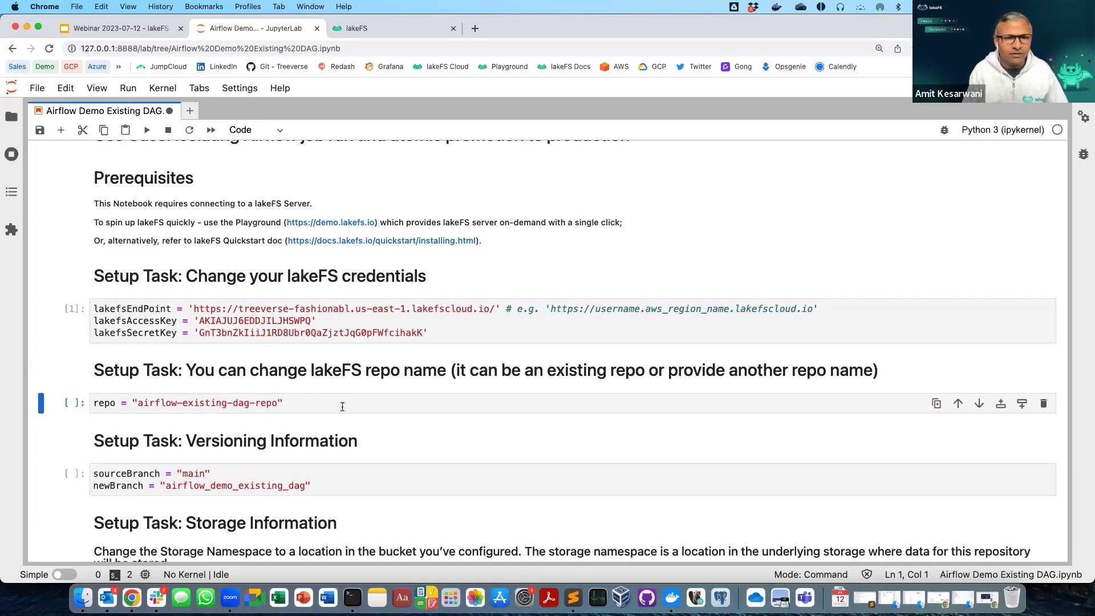
pyautogui.hotkey('shift', 'Return')
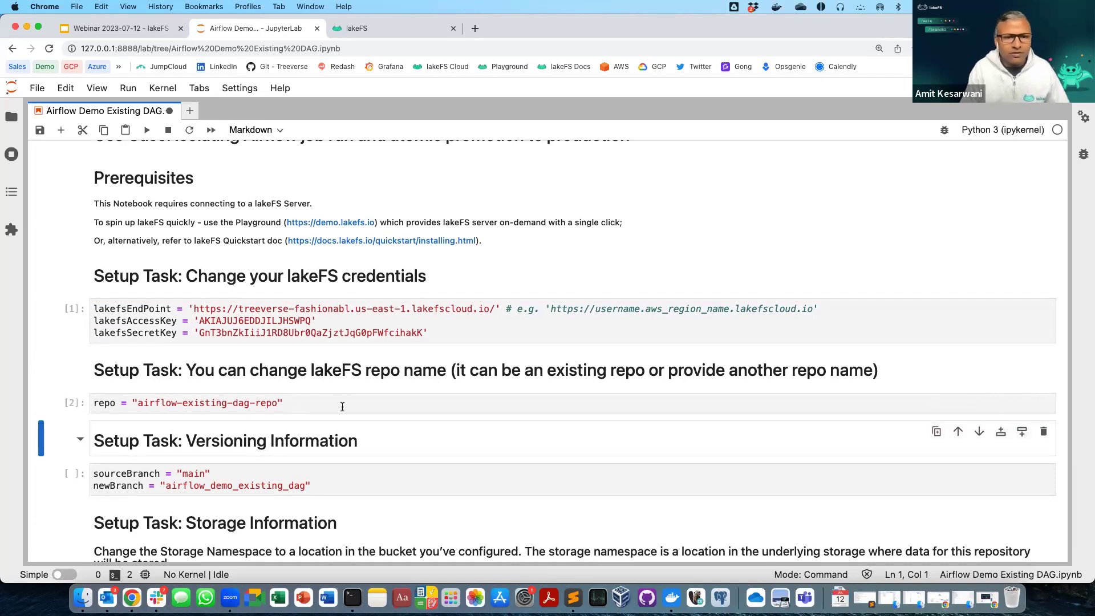
pyautogui.scroll(-3, 342, 406)
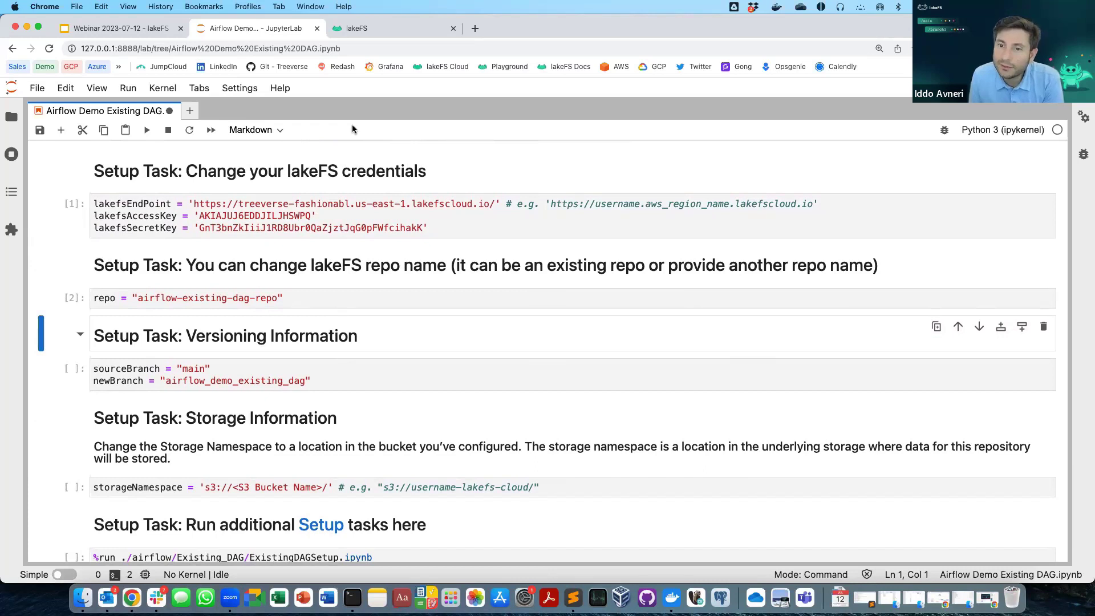
# Remove the trailing slash from the lakefsEndPoint URL, and rerun the credentials and repo name cells
pyautogui.click(490, 204)
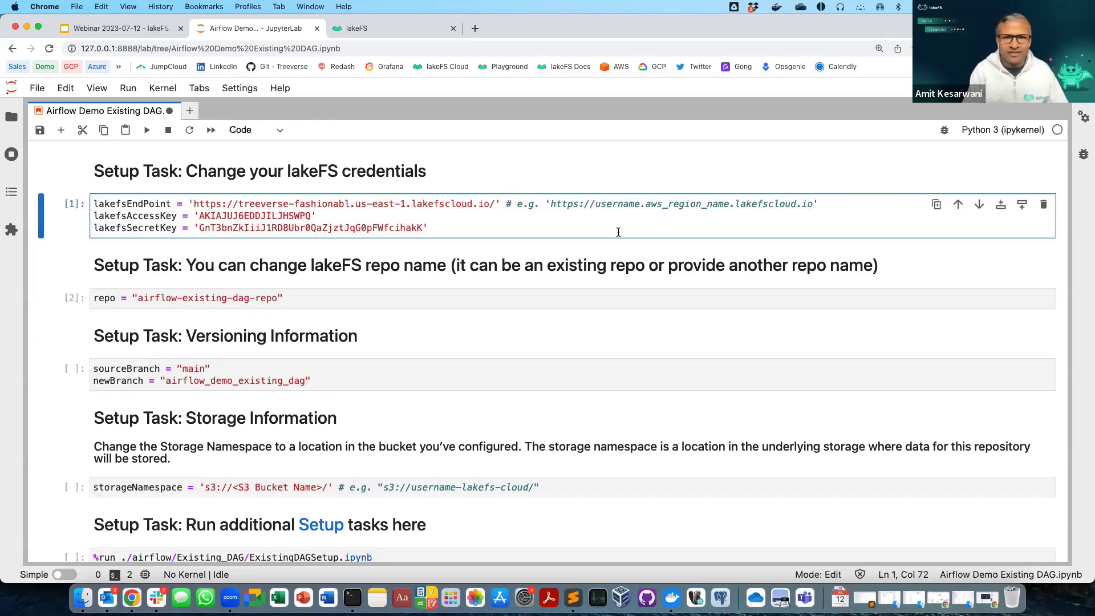
pyautogui.press('Delete')
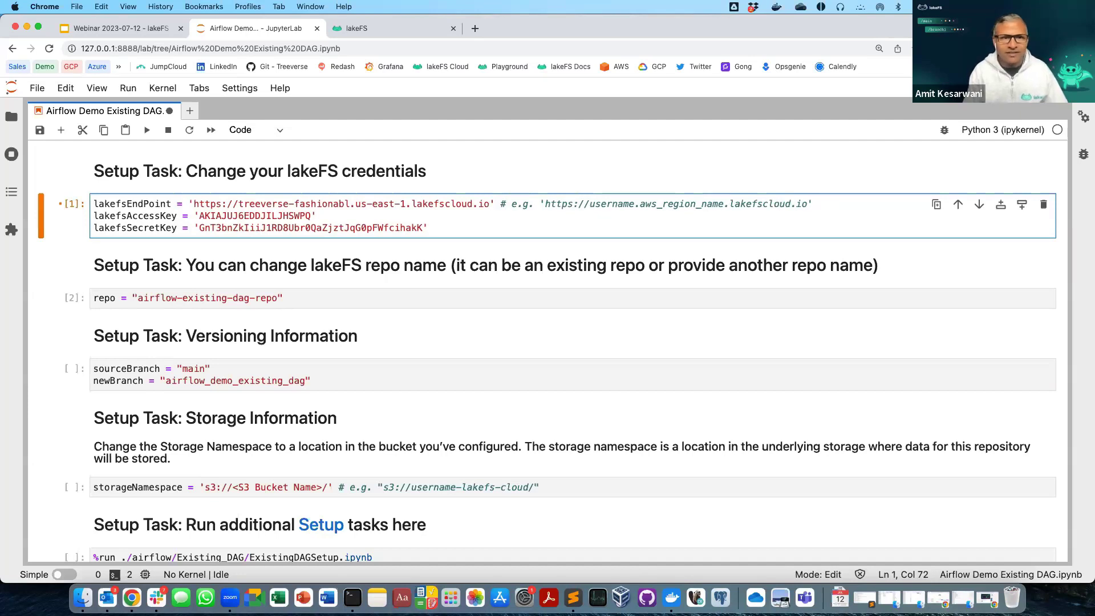
pyautogui.hotkey('shift', 'Return')
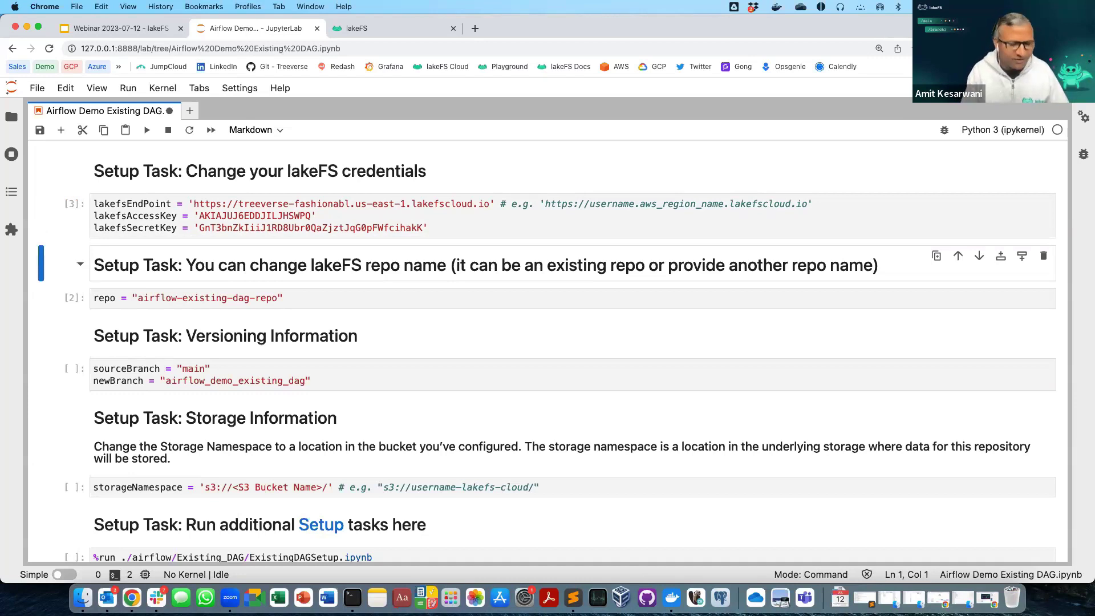
pyautogui.hotkey('shift', 'Return')
pyautogui.hotkey('shift', 'Return')
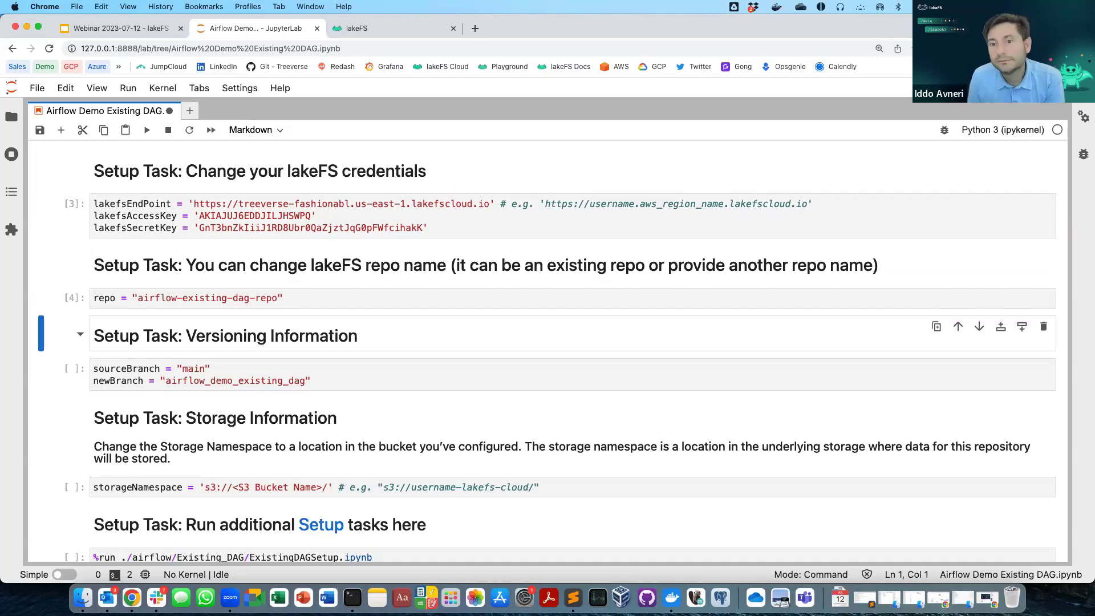
# Run the Versioning Information cell with sourceBranch "main" and newBranch "airflow_demo_existing_dag"
pyautogui.hotkey('shift', 'Return')
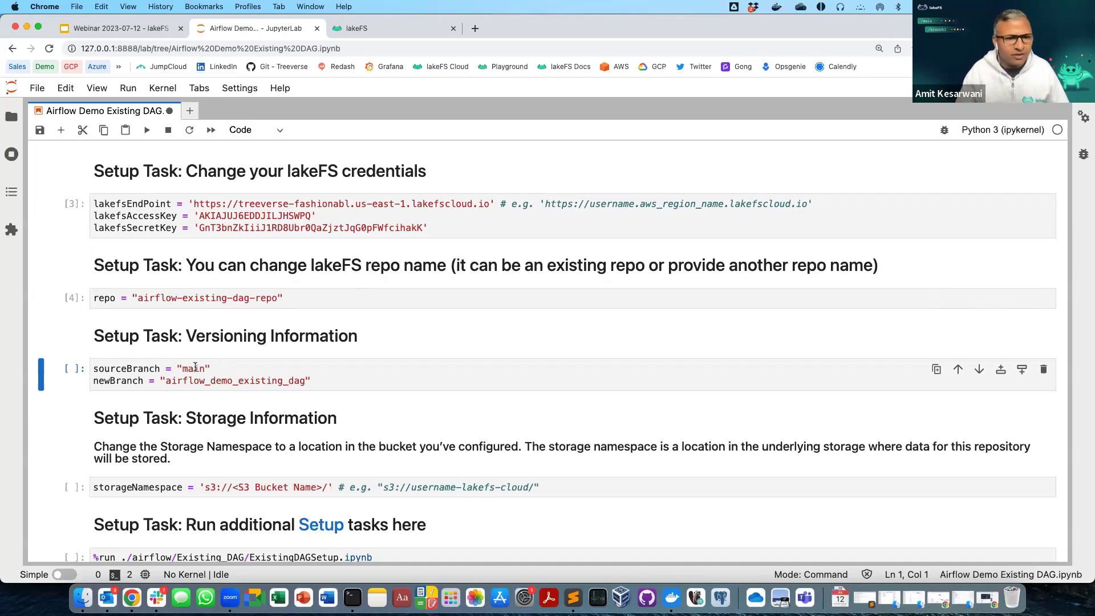
pyautogui.click(252, 371)
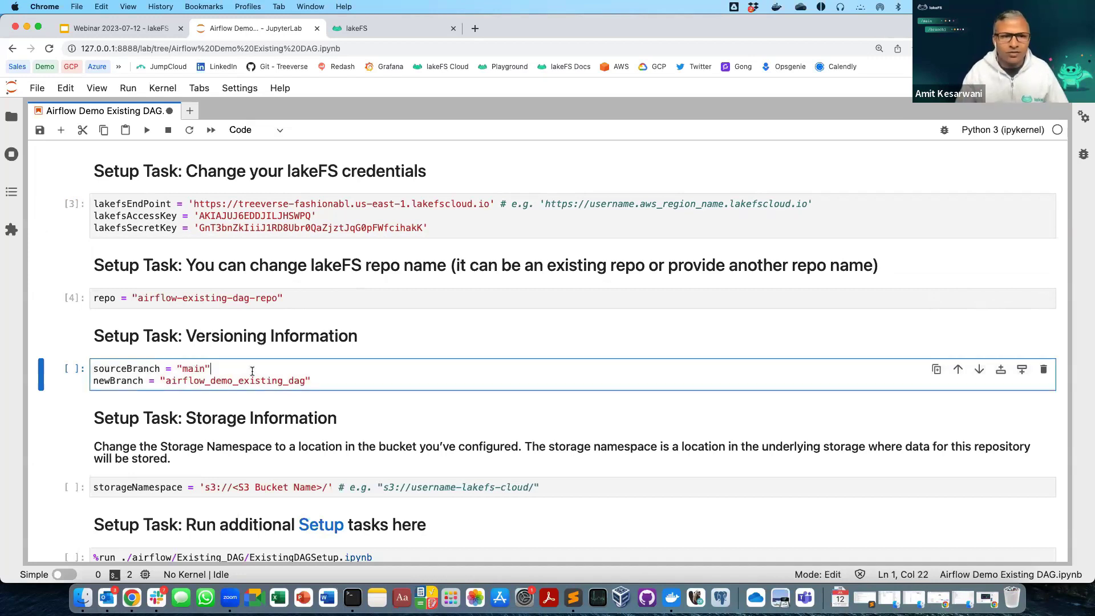
pyautogui.doubleClick(190, 370)
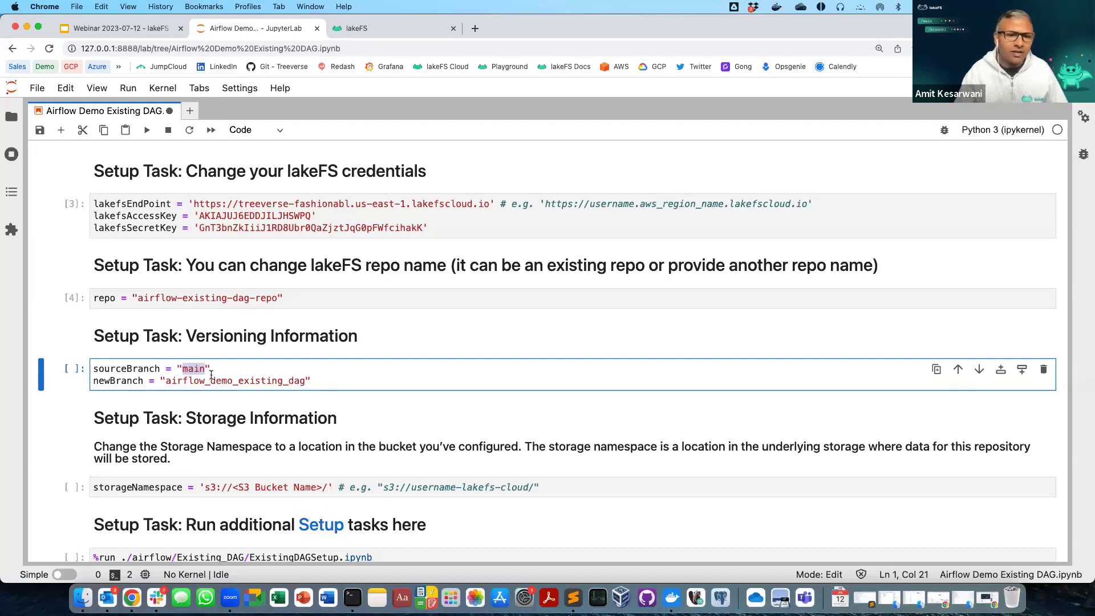
pyautogui.click(228, 371)
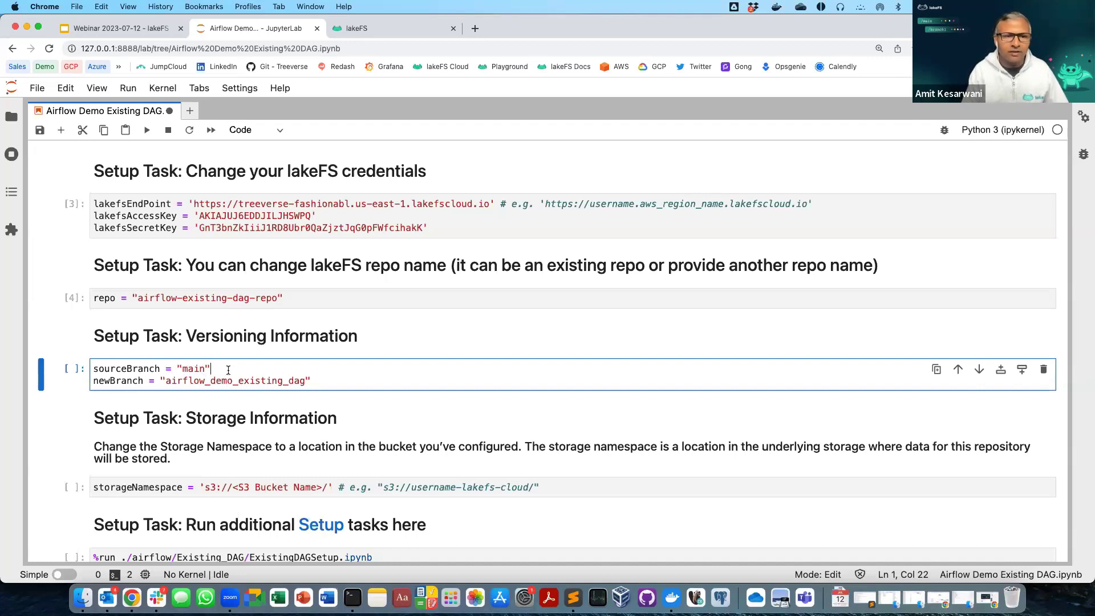
pyautogui.hotkey('shift', 'Return')
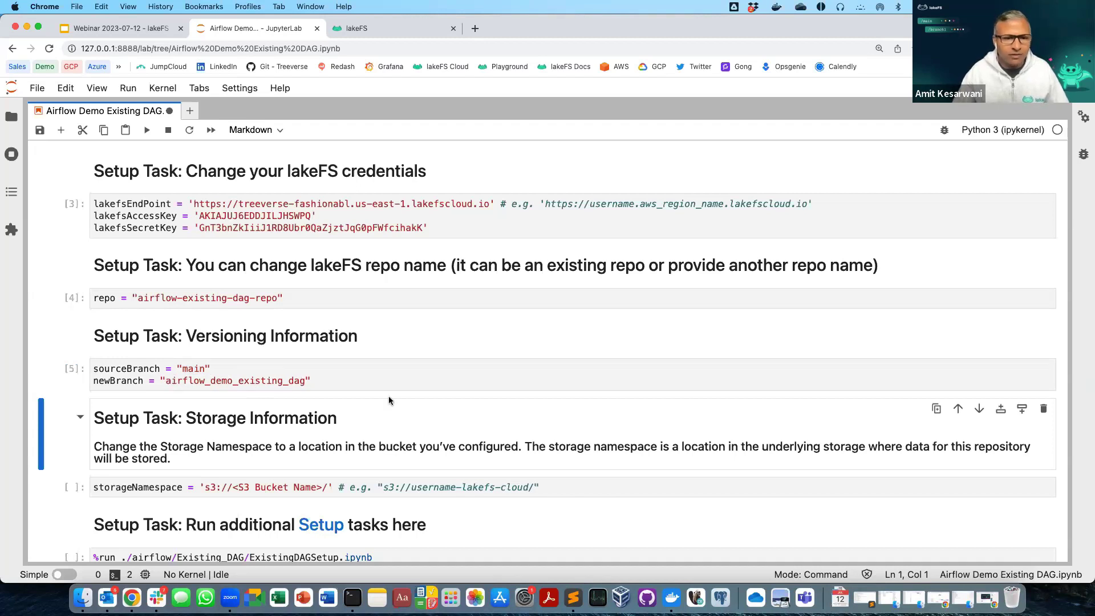
# Copy the S3 storage namespace path of sample-repo from the lakeFS repositories list
pyautogui.scroll(-2, 388, 401)
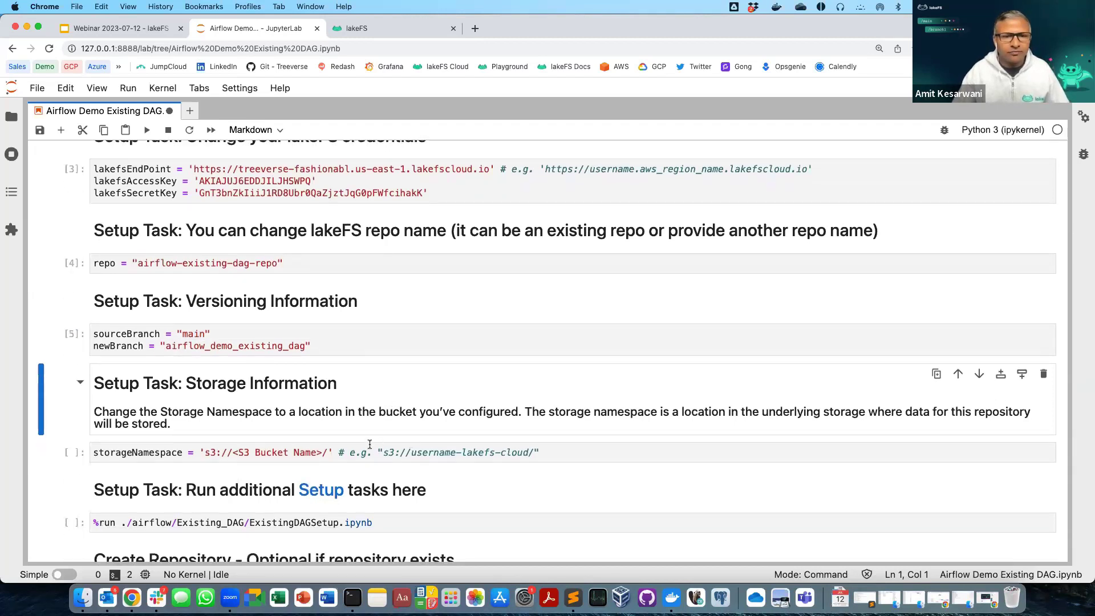
pyautogui.scroll(-3, 370, 444)
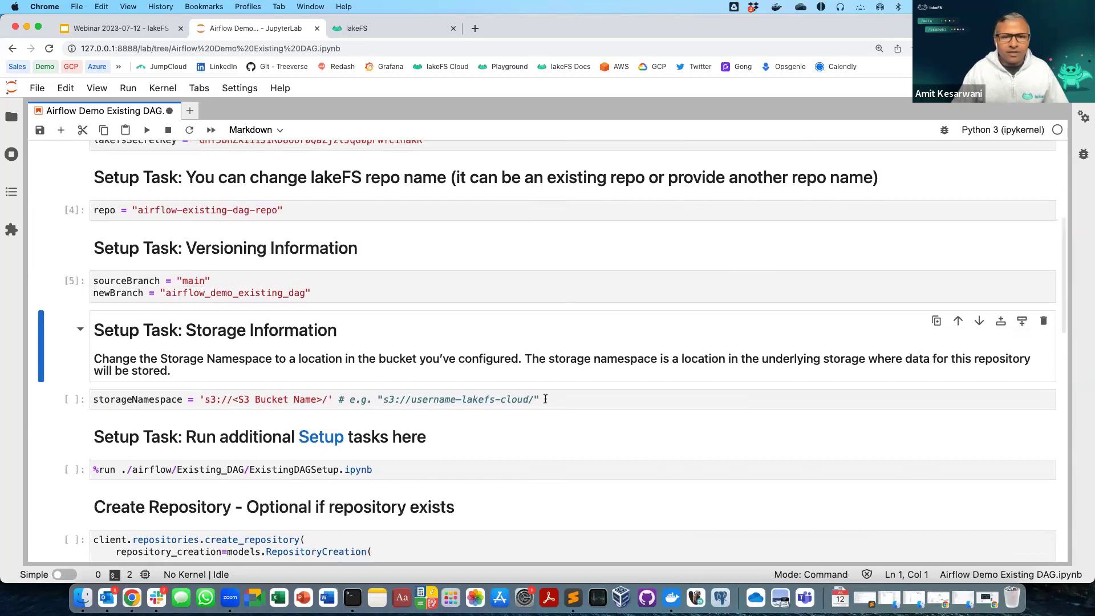
pyautogui.click(545, 400)
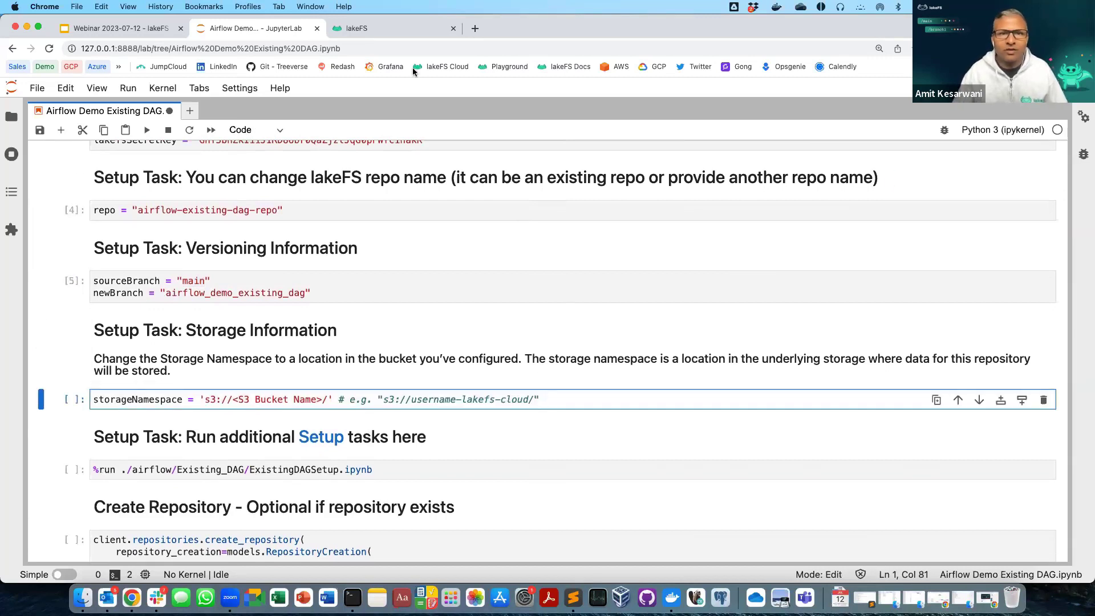
pyautogui.click(392, 28)
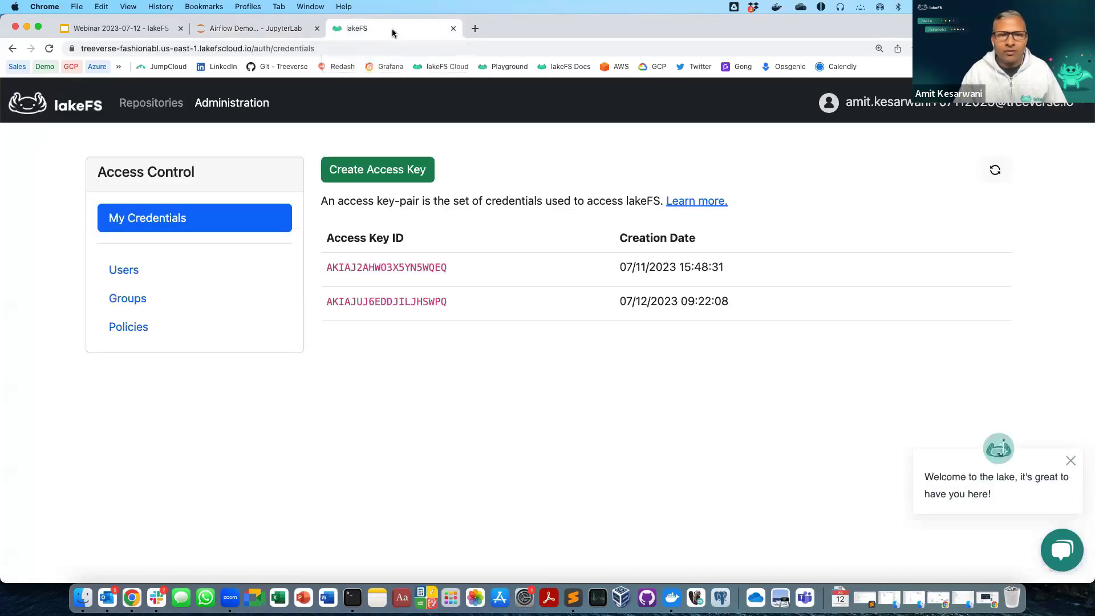
pyautogui.click(141, 105)
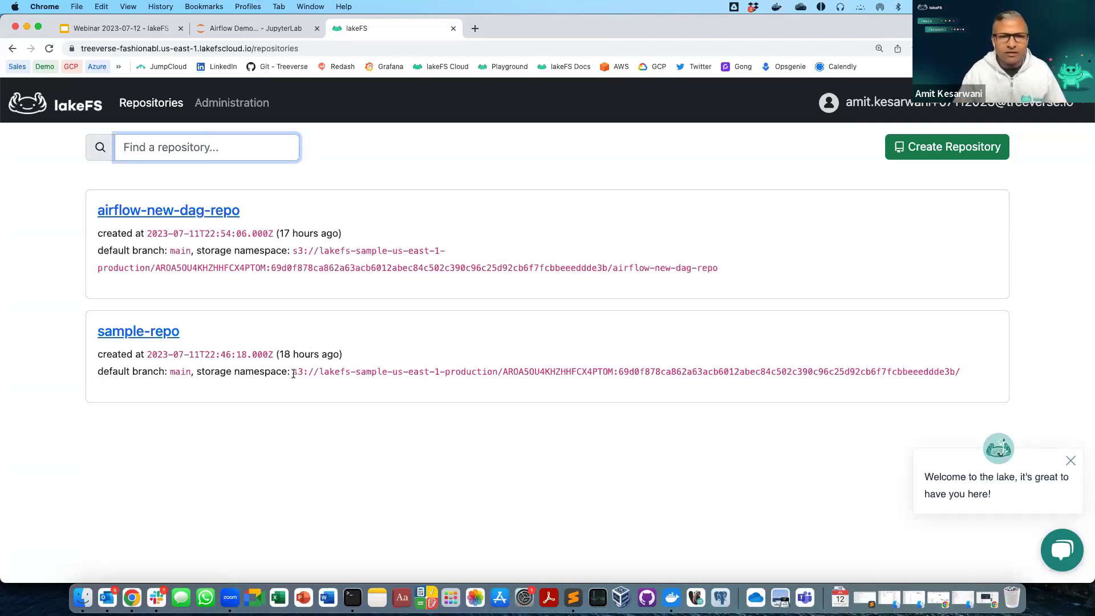
pyautogui.moveTo(293, 373); pyautogui.dragTo(752, 395)
pyautogui.press('super+c')
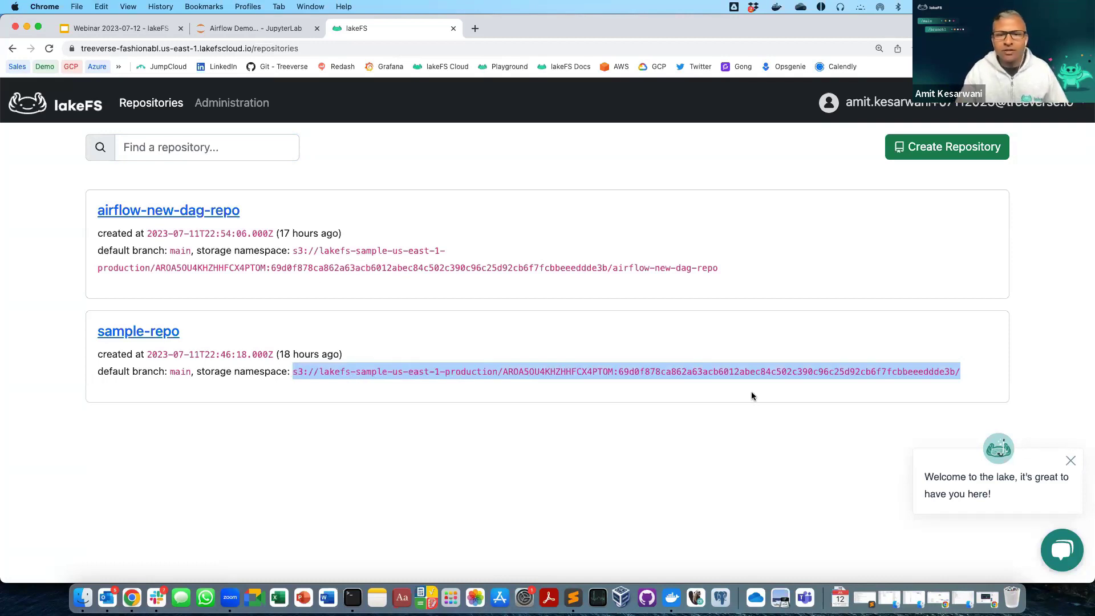
# Set the notebook's storageNamespace to the copied sample-repo path followed by +repo, and run the Storage Information cell
pyautogui.click(279, 30)
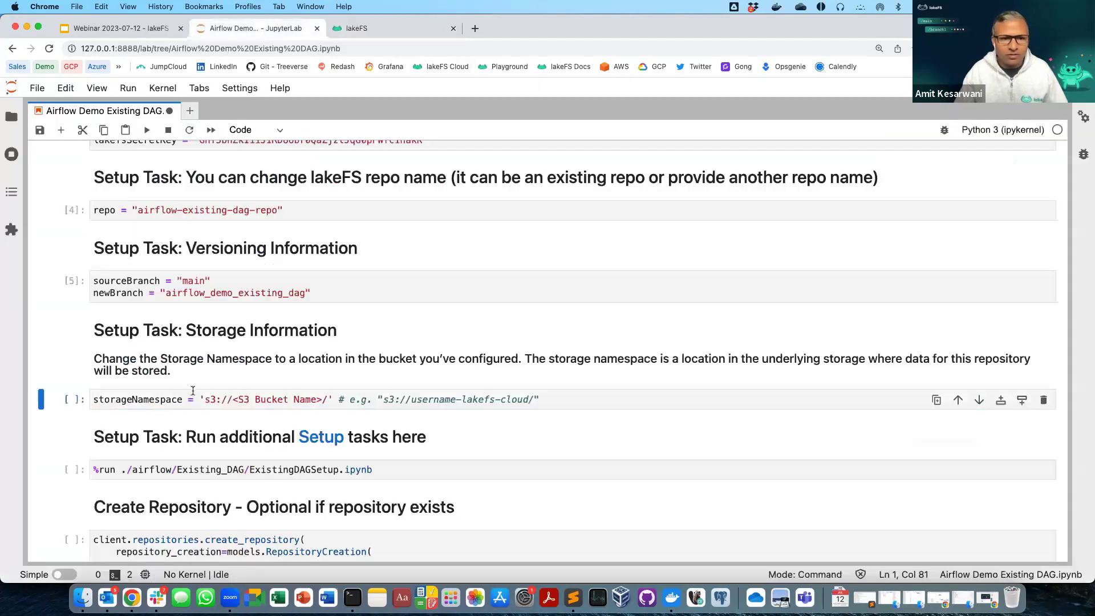
pyautogui.moveTo(204, 398); pyautogui.dragTo(328, 403)
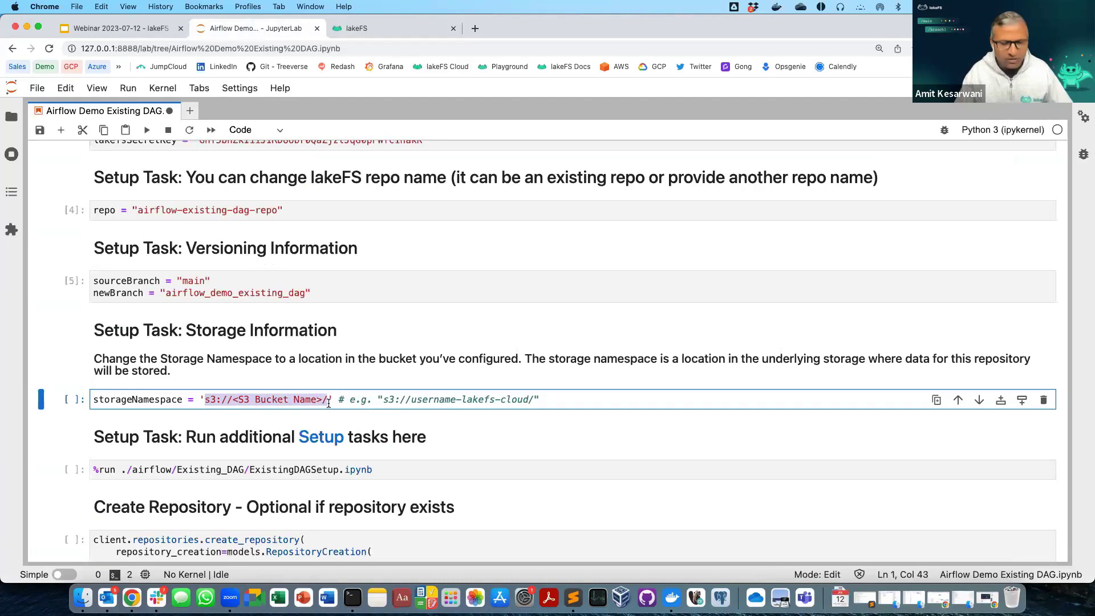
pyautogui.press('super+v')
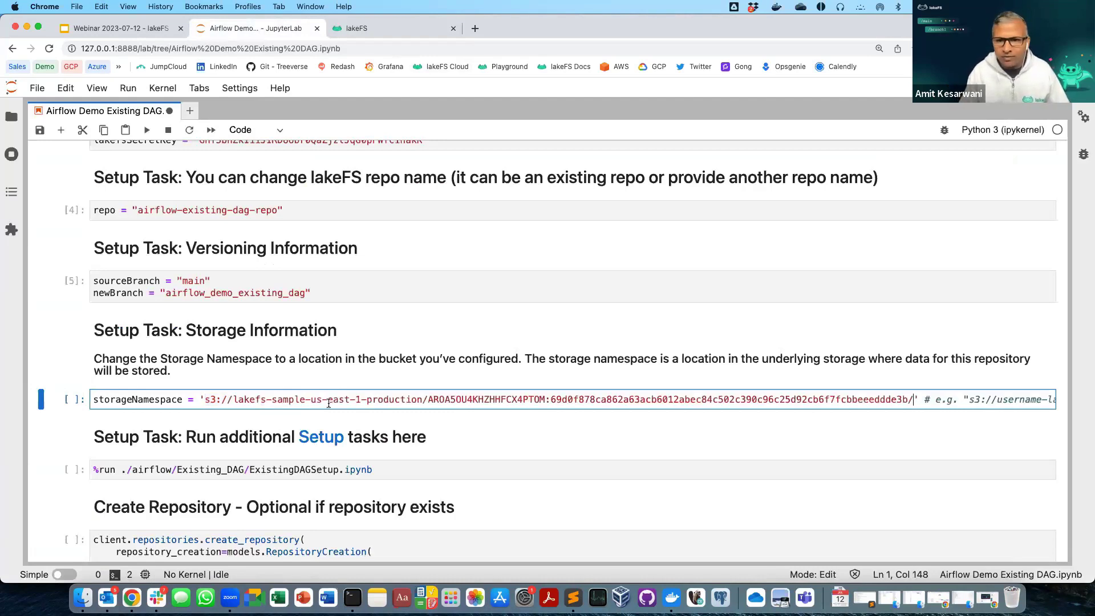
pyautogui.press('Right')
pyautogui.write('+')
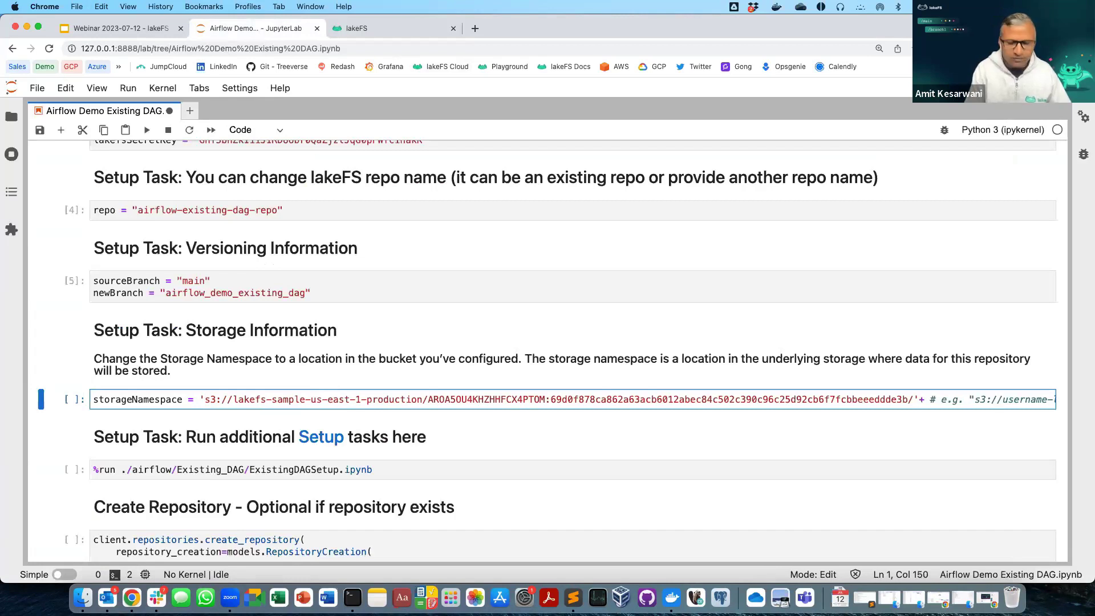
pyautogui.write('repo')
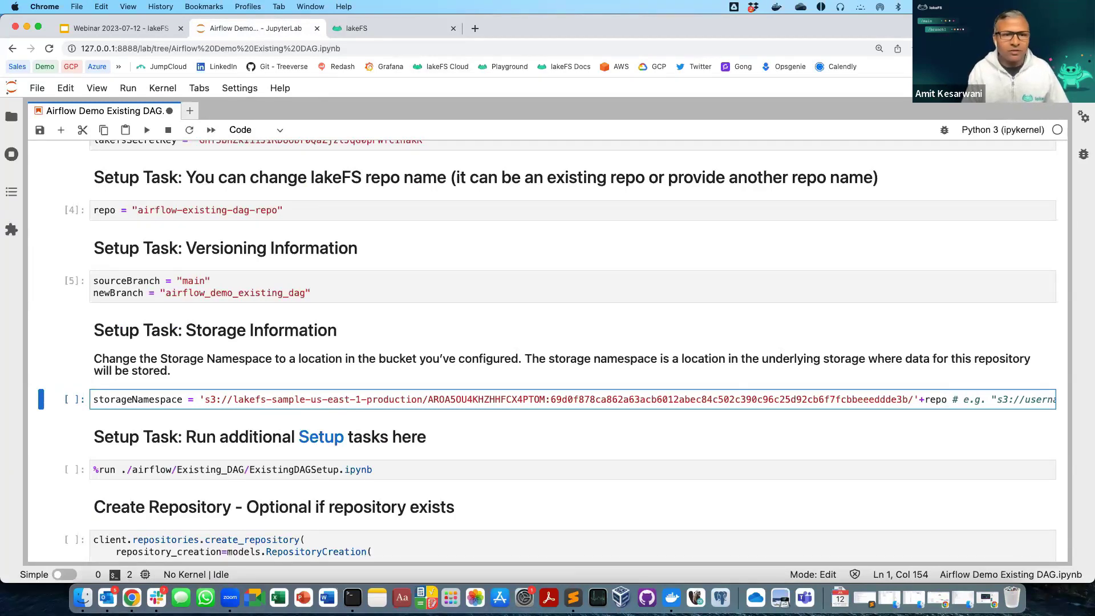
pyautogui.hotkey('shift', 'Return')
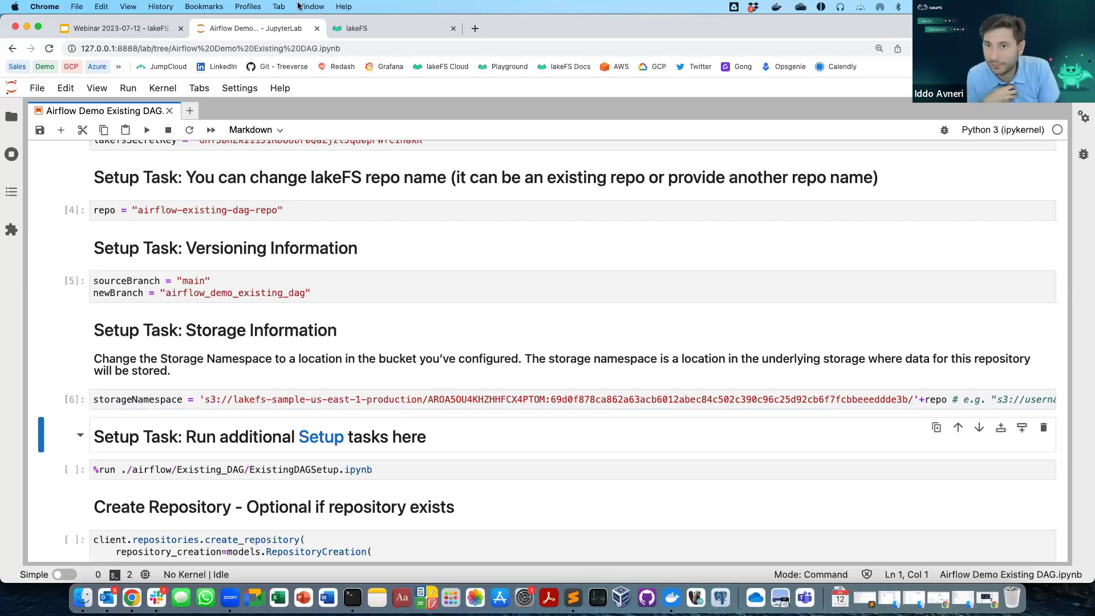
# Run the additional setup tasks cell that executes ./airflow/Existing_DAG/ExistingDAGSetup.ipynb
pyautogui.click(383, 28)
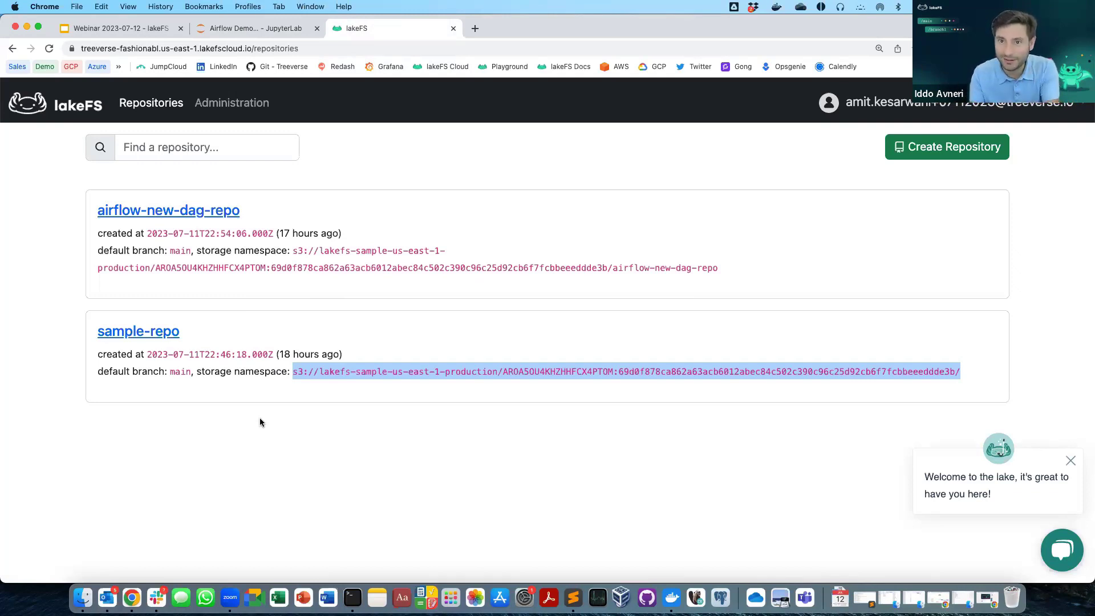
pyautogui.click(226, 34)
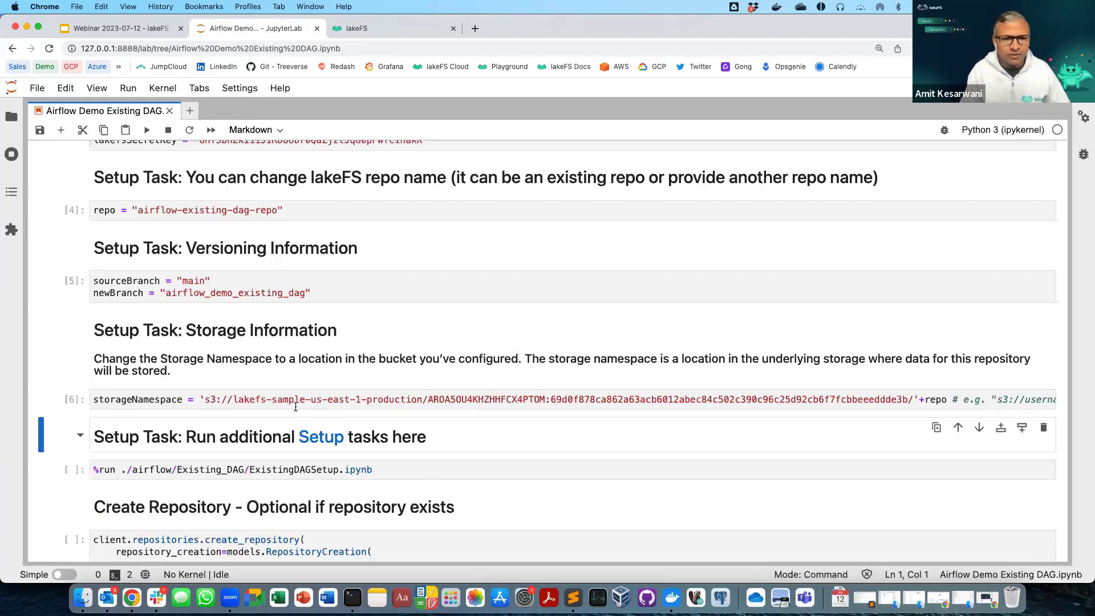
pyautogui.click(367, 473)
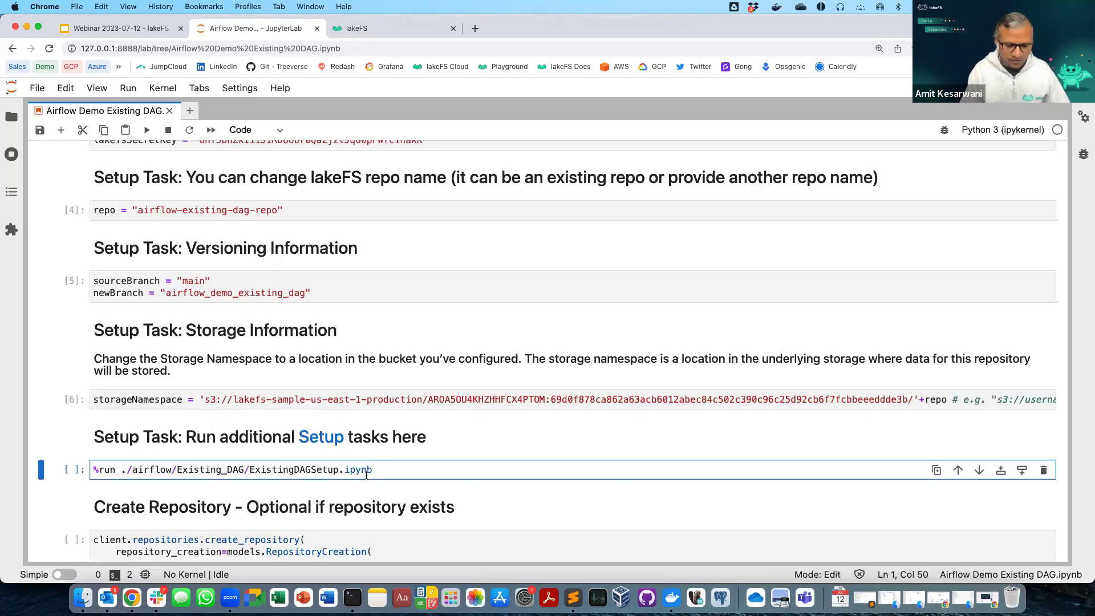
pyautogui.hotkey('shift', 'Return')
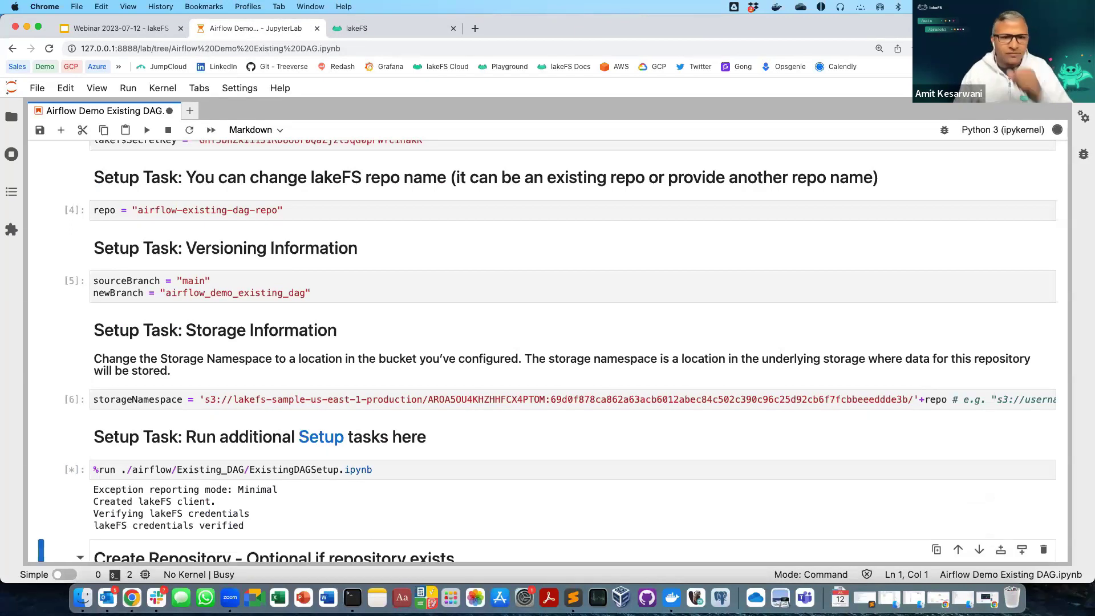
# Review the setup cell's output on lakeFS credentials, Airflow connections, variables and DAGs, and read on through the Create Repository and Trigger sections
pyautogui.scroll(-3, 417, 425)
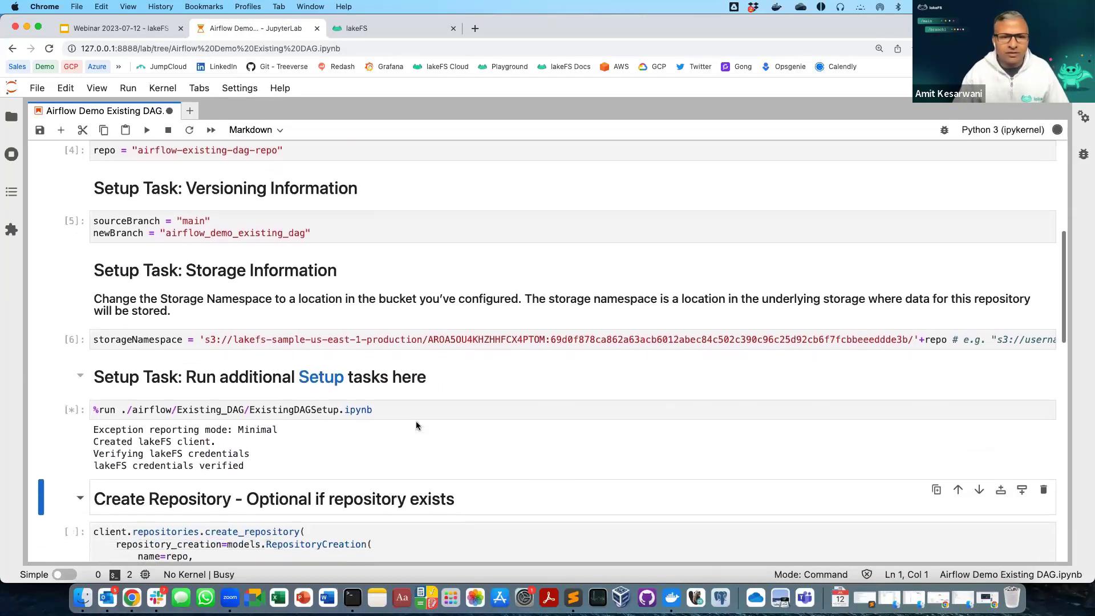
pyautogui.scroll(-3, 416, 425)
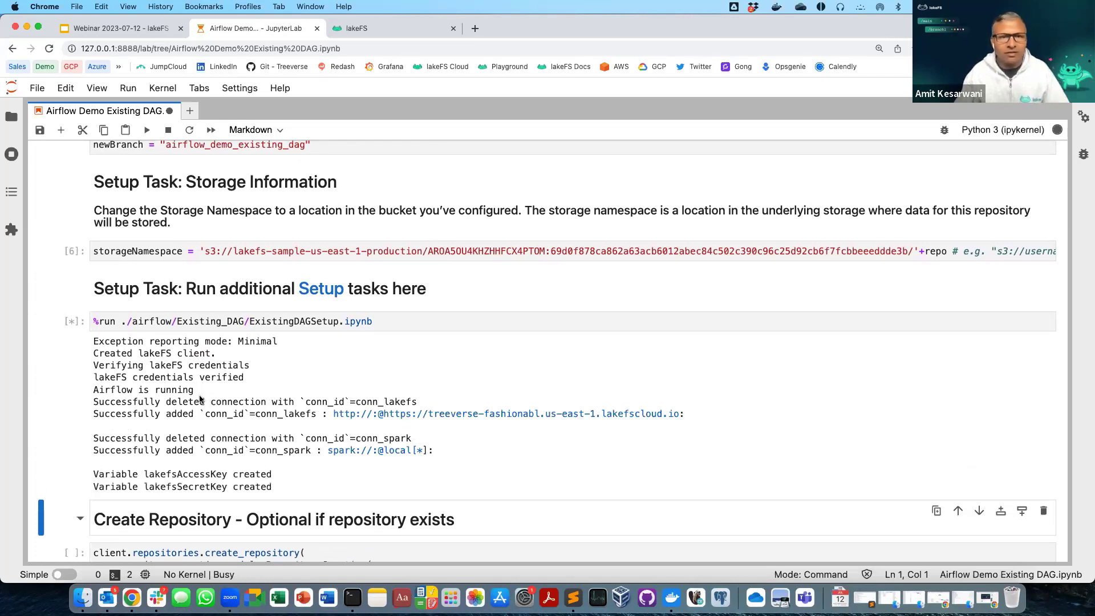
pyautogui.scroll(-3, 200, 399)
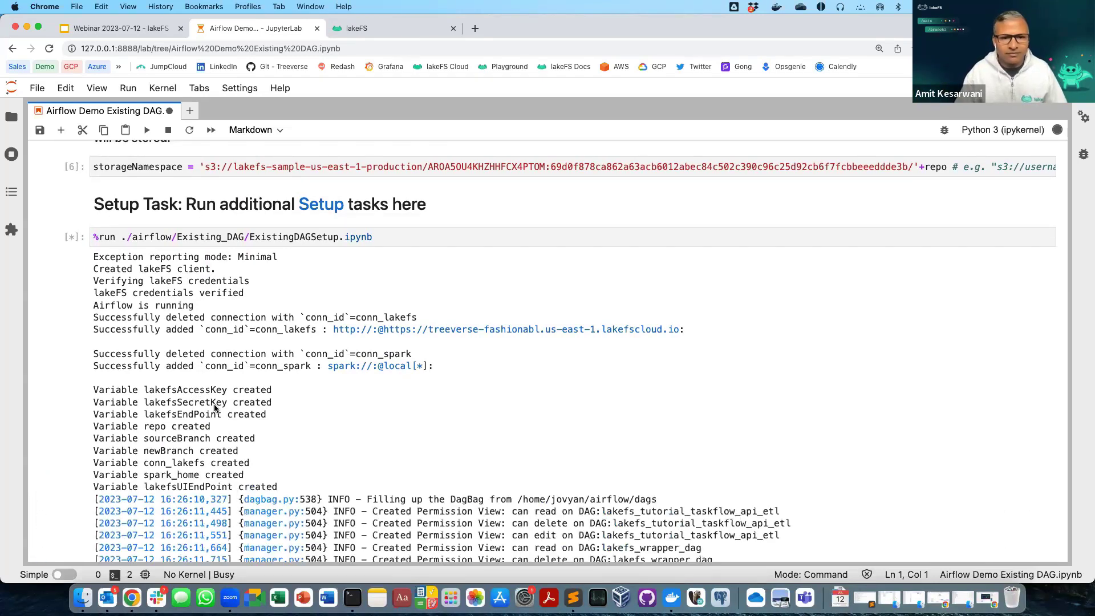
pyautogui.scroll(-3, 215, 407)
pyautogui.scroll(-2, 215, 408)
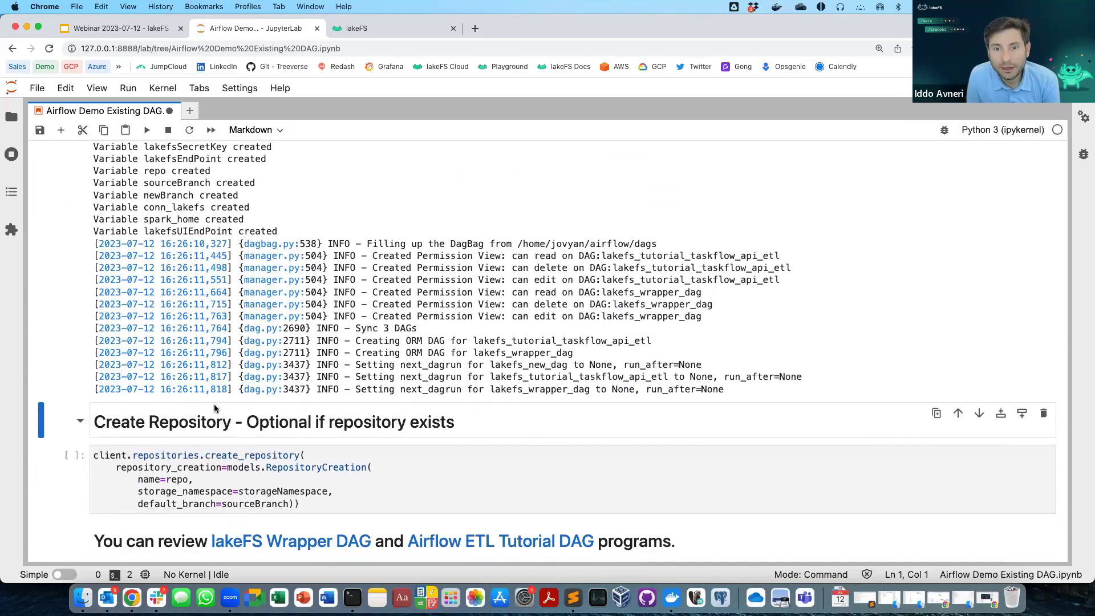
pyautogui.scroll(2, 214, 403)
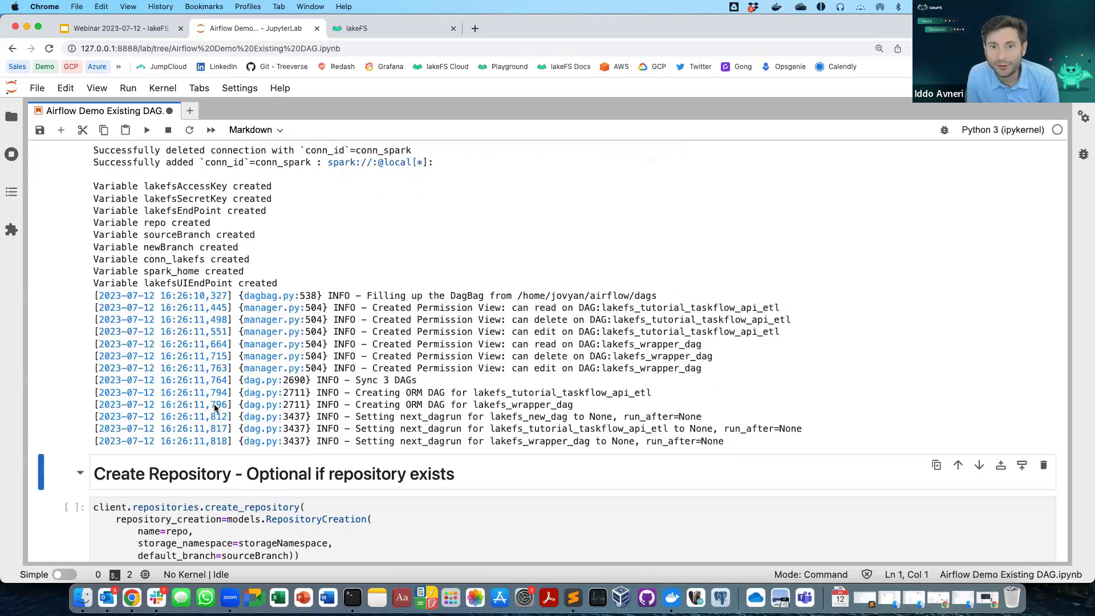
pyautogui.scroll(2, 214, 404)
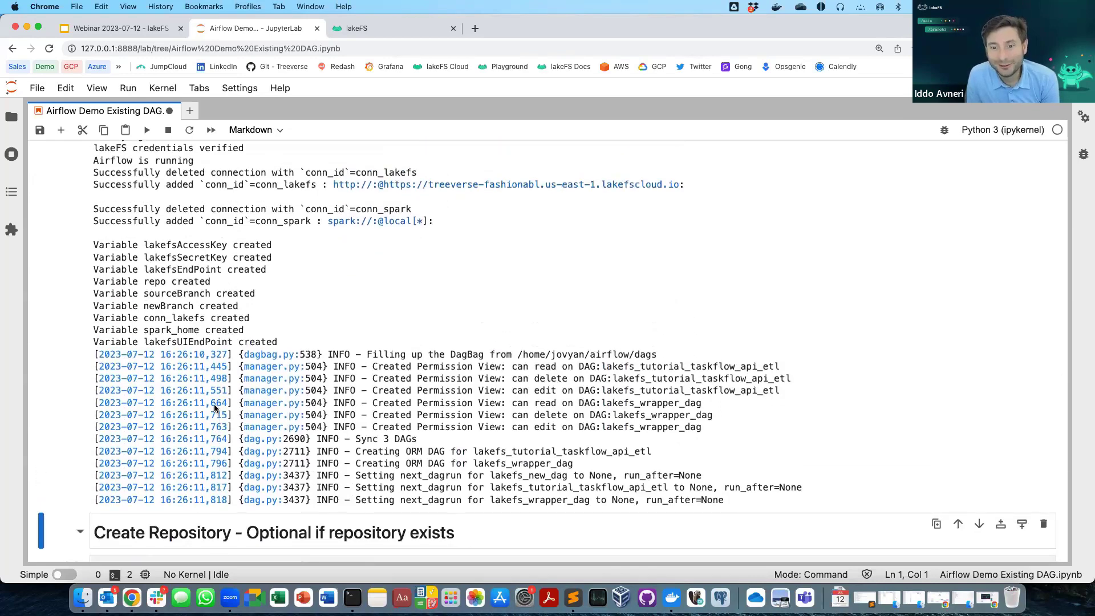
pyautogui.scroll(-4, 214, 408)
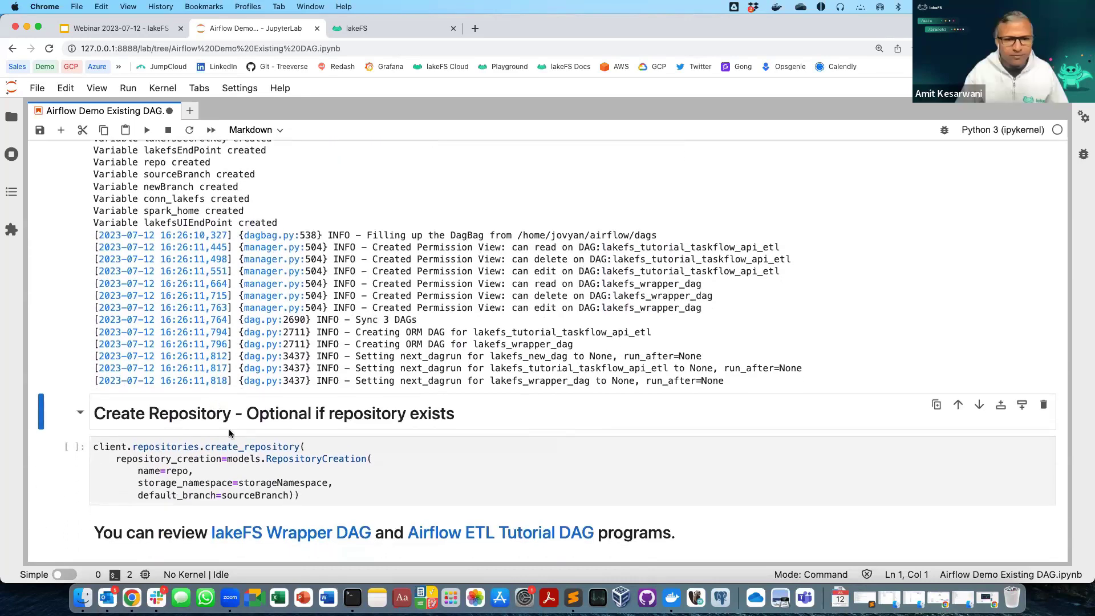
pyautogui.scroll(-2, 228, 429)
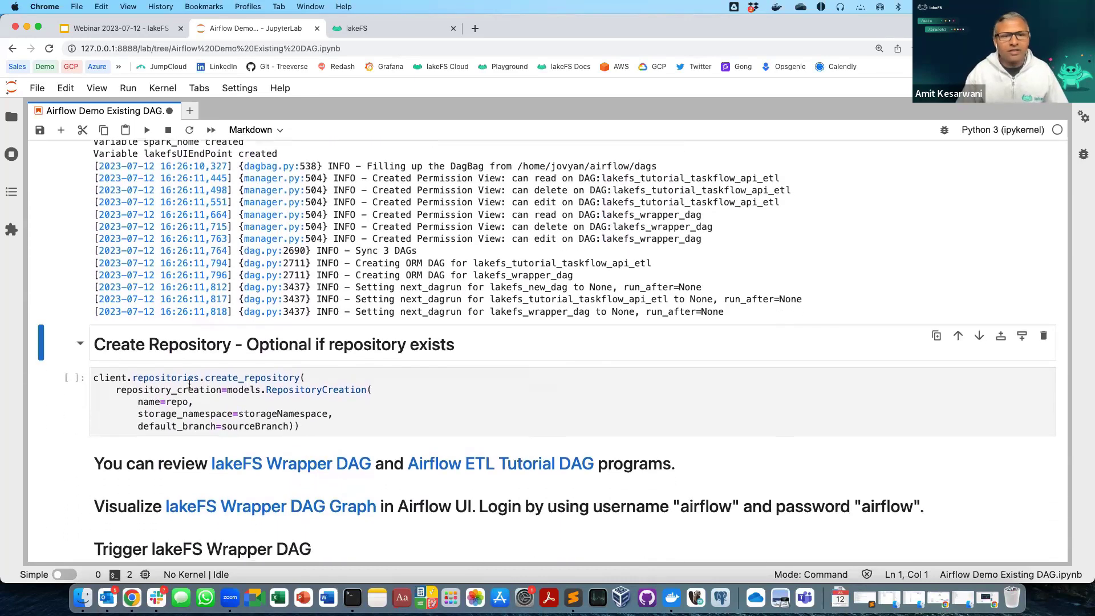
pyautogui.scroll(-6, 190, 385)
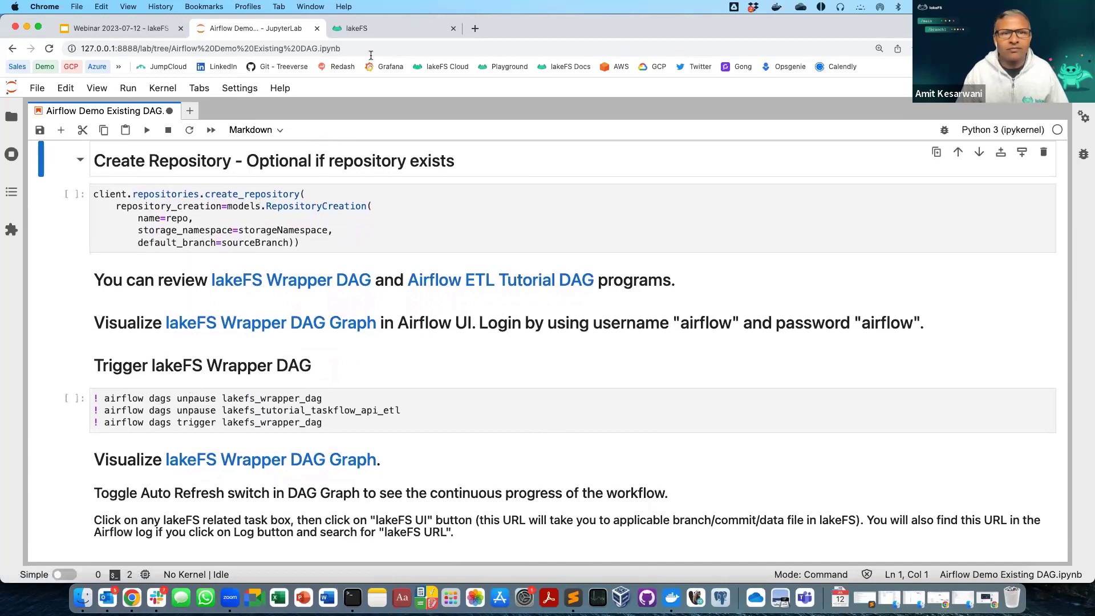
# Check which repositories exist in the lakeFS repositories list, and return to the notebook
pyautogui.click(378, 30)
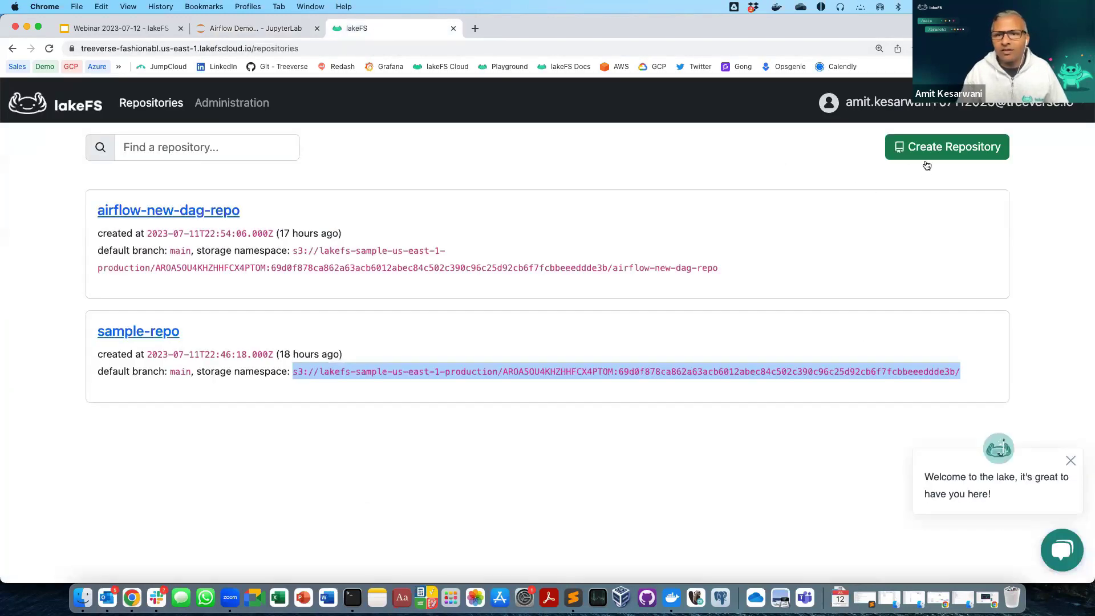
pyautogui.click(782, 149)
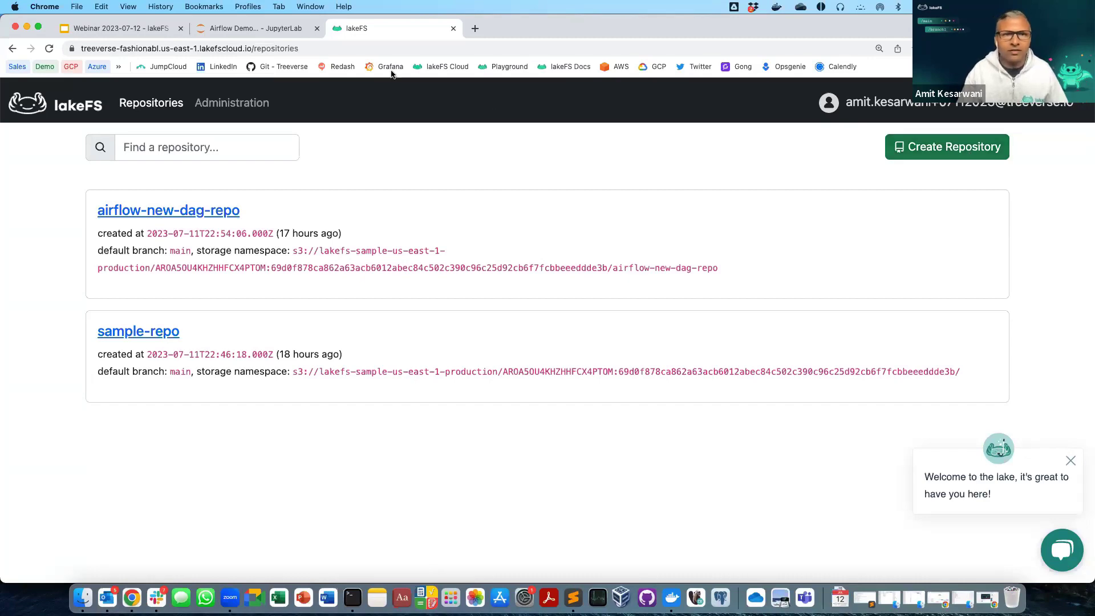
pyautogui.click(249, 27)
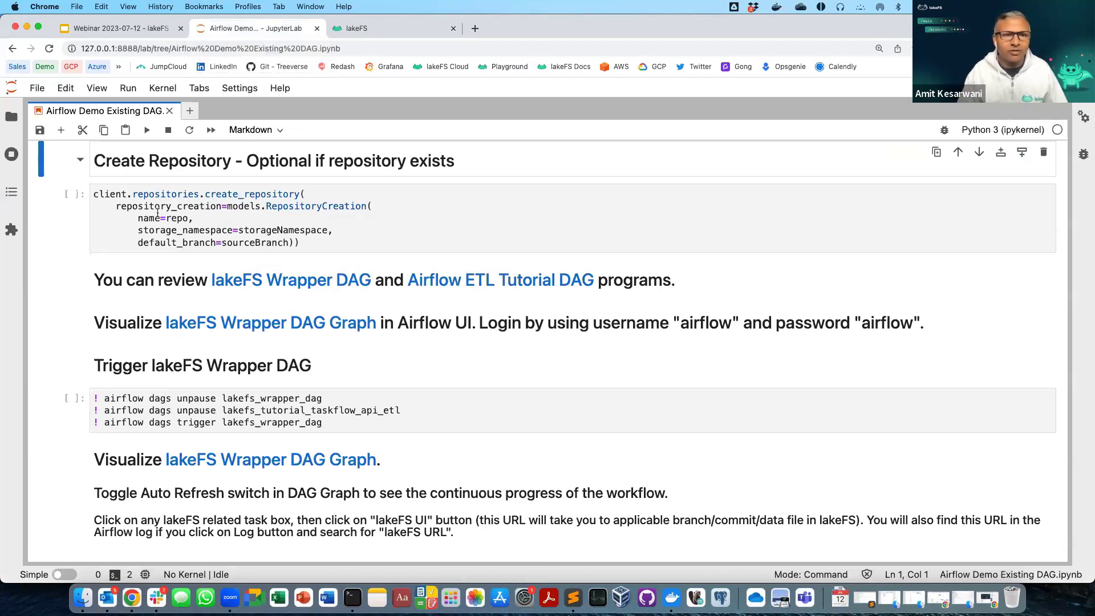
# Review the create_repository arguments and run the Create Repository cell with the configured repo, storageNamespace and sourceBranch
pyautogui.doubleClick(231, 195)
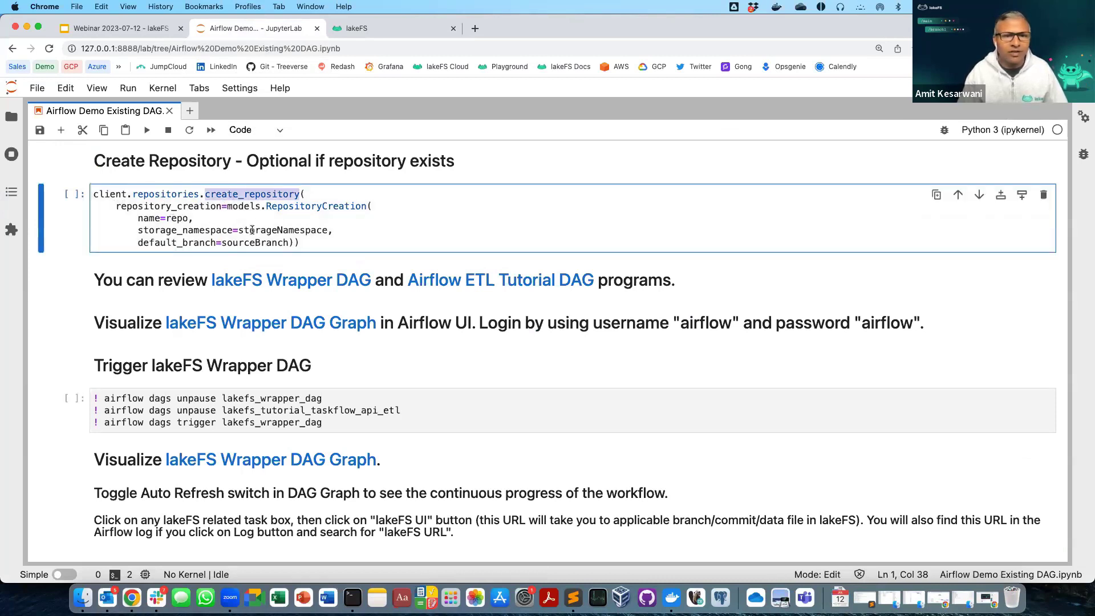
pyautogui.doubleClick(275, 231)
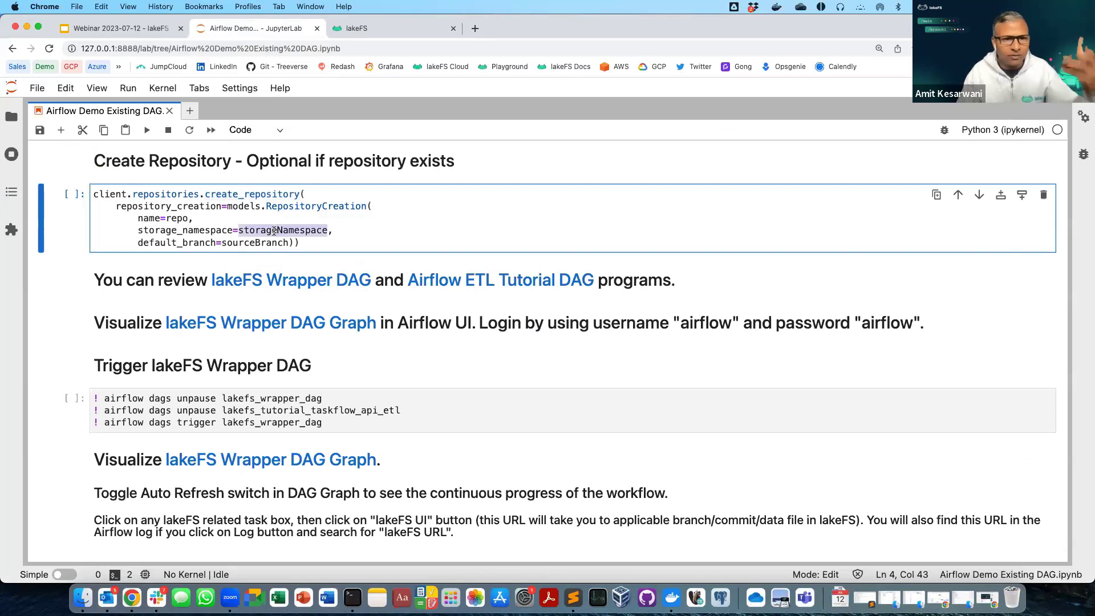
pyautogui.doubleClick(245, 242)
pyautogui.click(219, 215)
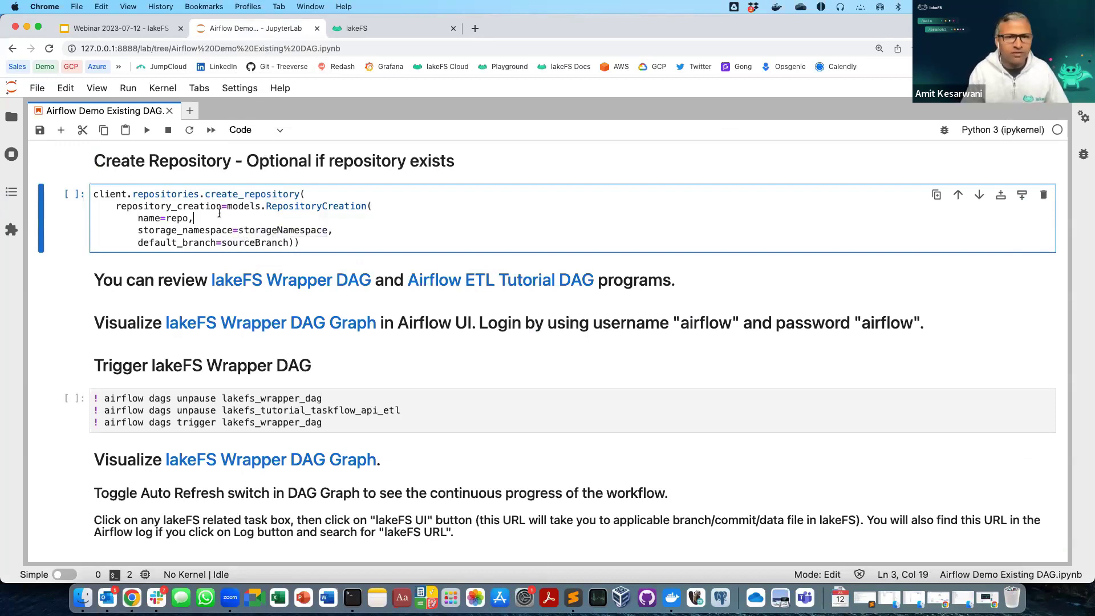
pyautogui.hotkey('shift', 'Return')
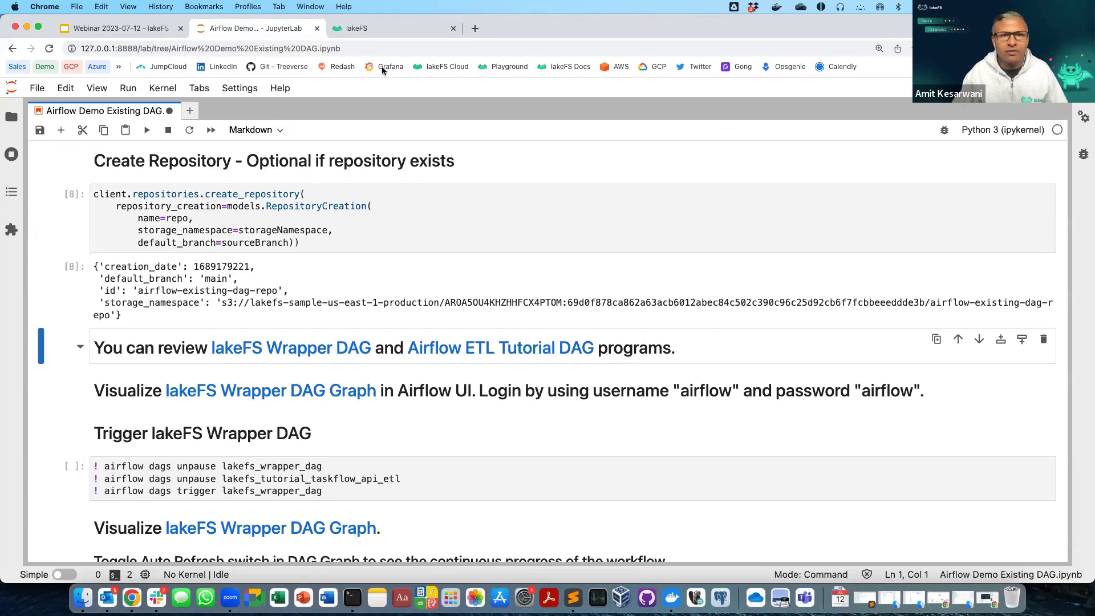
# Reload the lakeFS repositories list, look into airflow-existing-dag-repo and return to the list
pyautogui.click(375, 32)
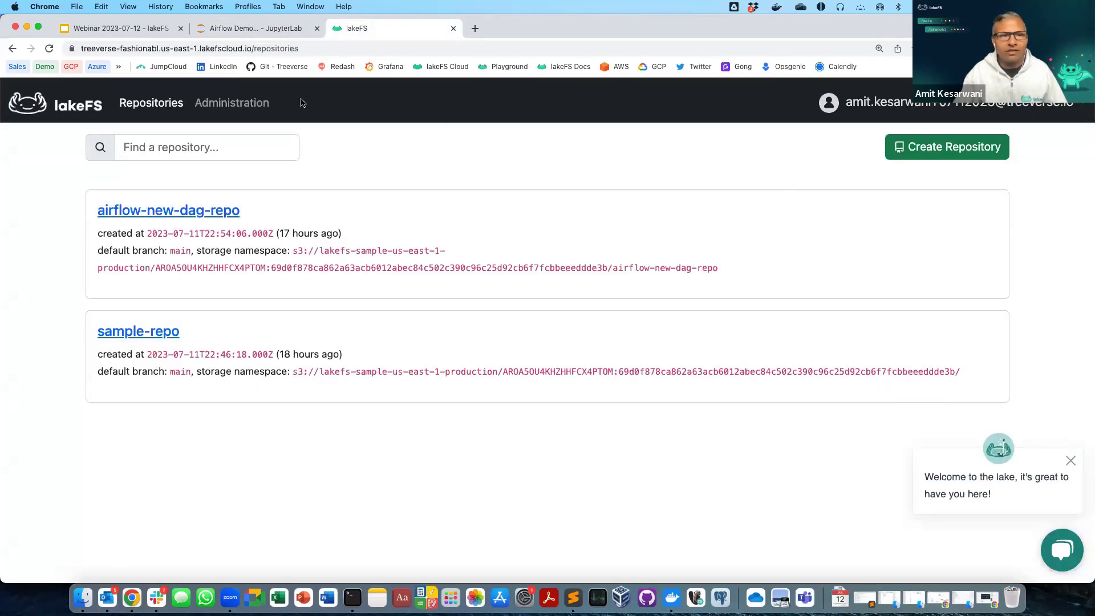
pyautogui.click(49, 50)
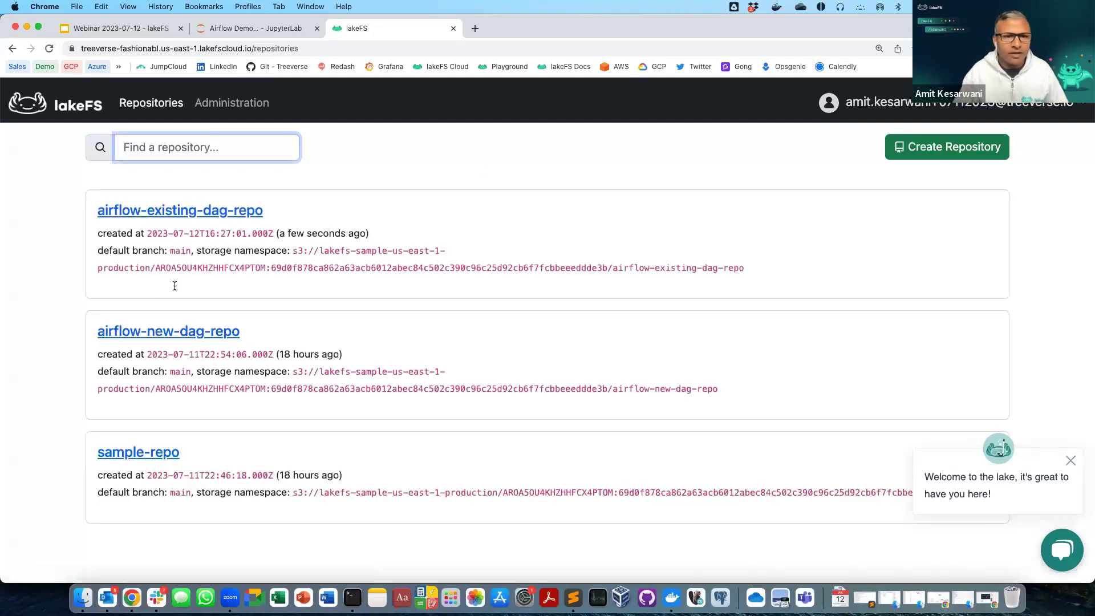
pyautogui.click(190, 210)
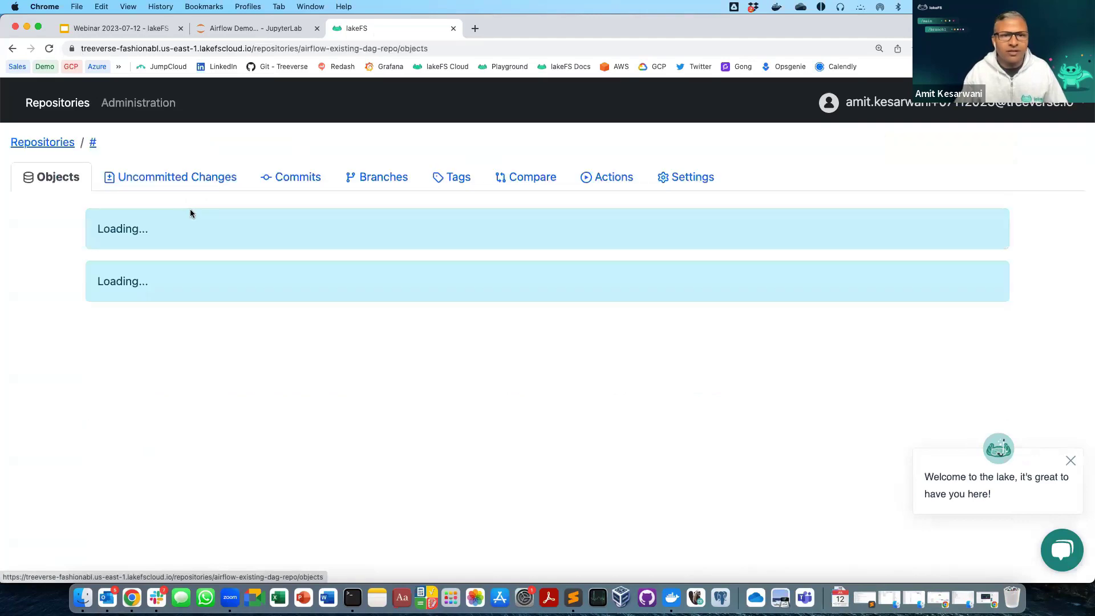
pyautogui.click(52, 144)
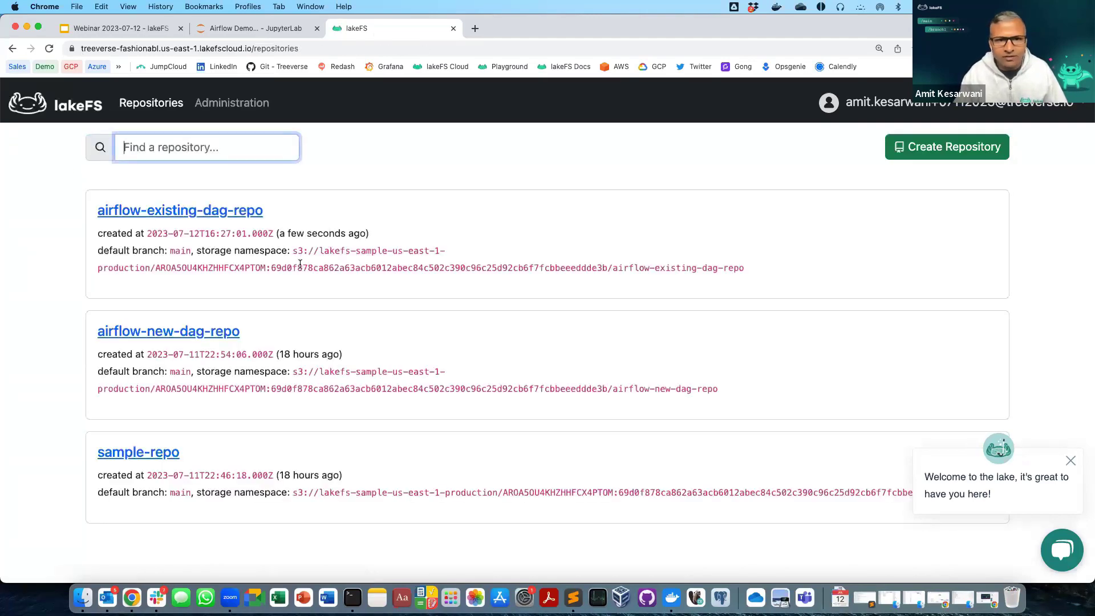
# Examine the storage namespace path of airflow-existing-dag-repo and its repo name suffix, and open the repository's objects on main
pyautogui.moveTo(293, 250); pyautogui.dragTo(665, 286)
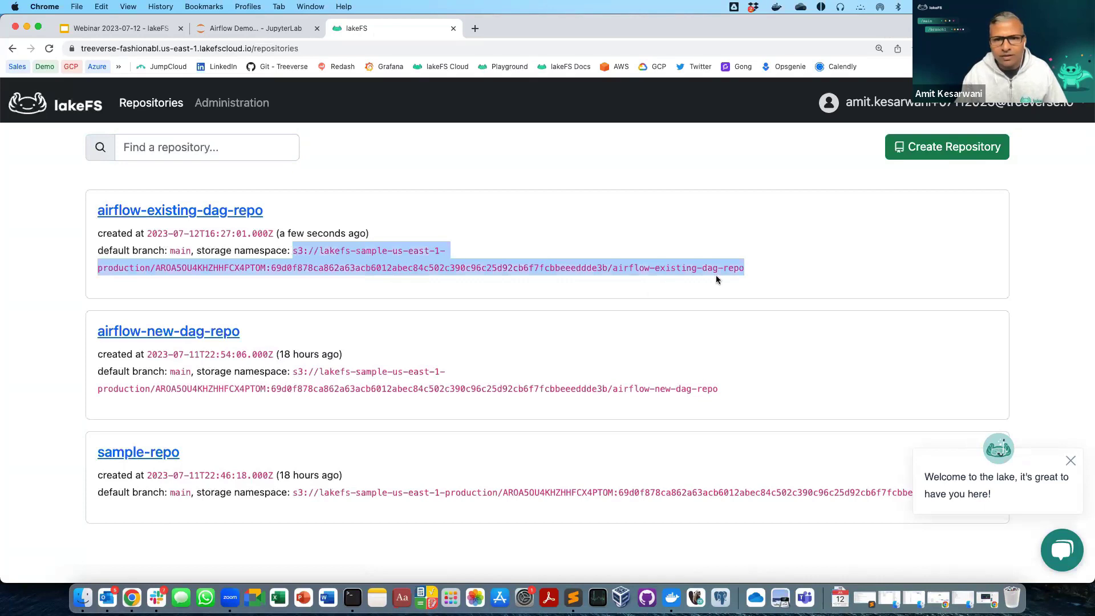
pyautogui.click(616, 270)
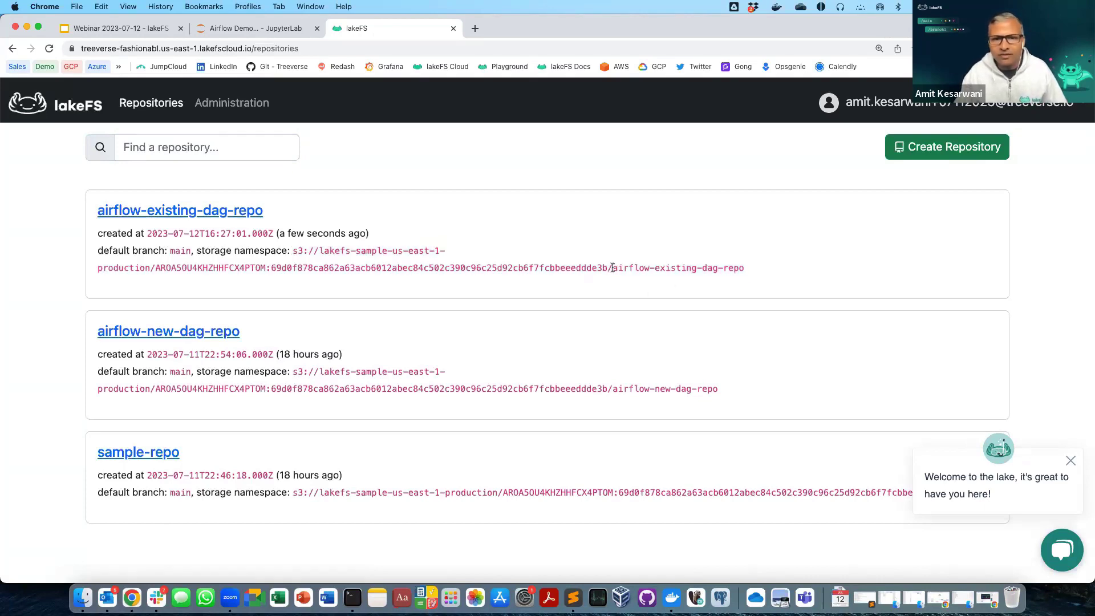
pyautogui.moveTo(613, 270); pyautogui.dragTo(721, 269)
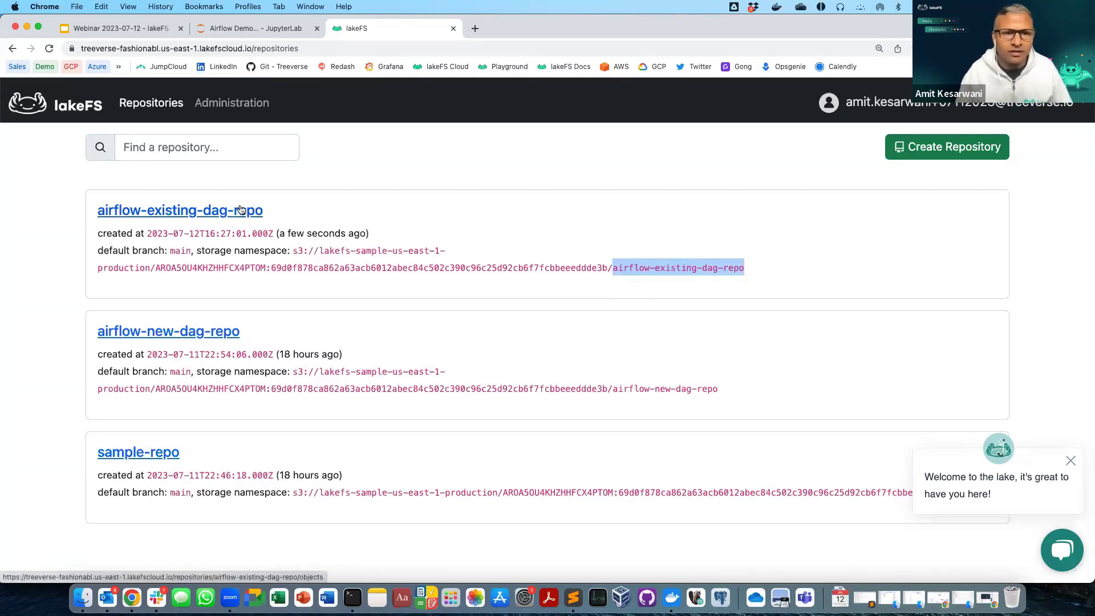
pyautogui.click(187, 213)
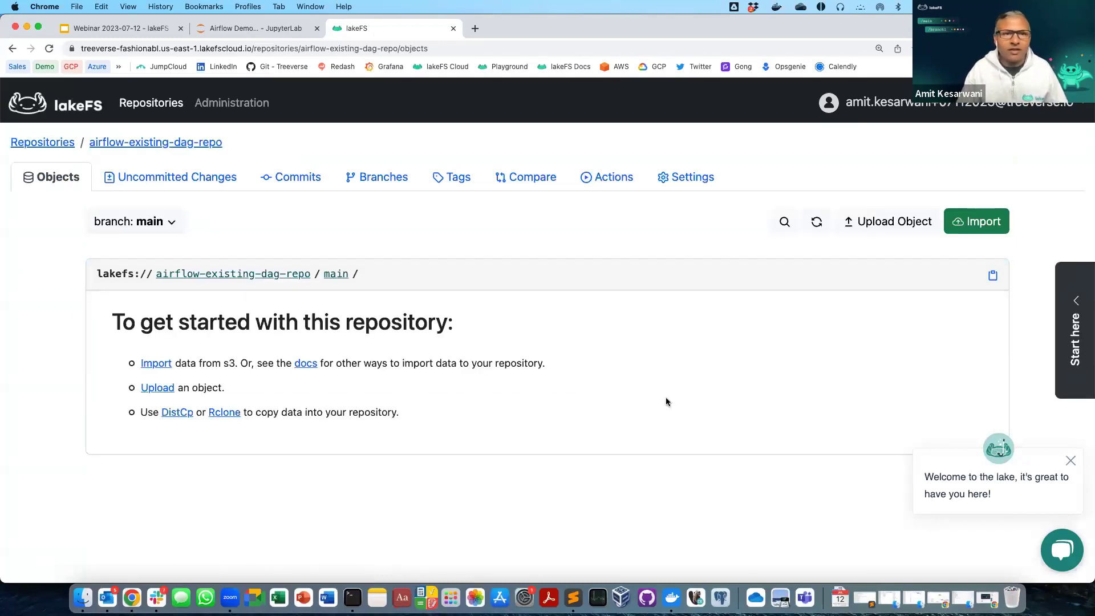
# Run the notebook's Trigger lakeFS Wrapper DAG cell to unpause lakefs_wrapper_dag and lakefs_tutorial_taskflow_api_etl and trigger lakefs_wrapper_dag
pyautogui.click(245, 30)
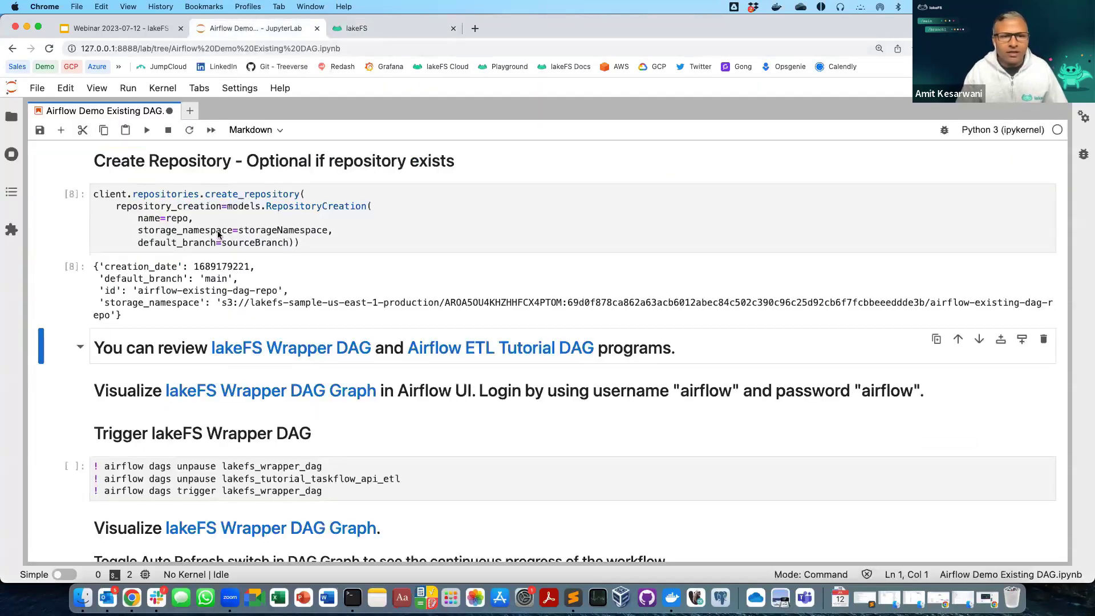
pyautogui.click(198, 471)
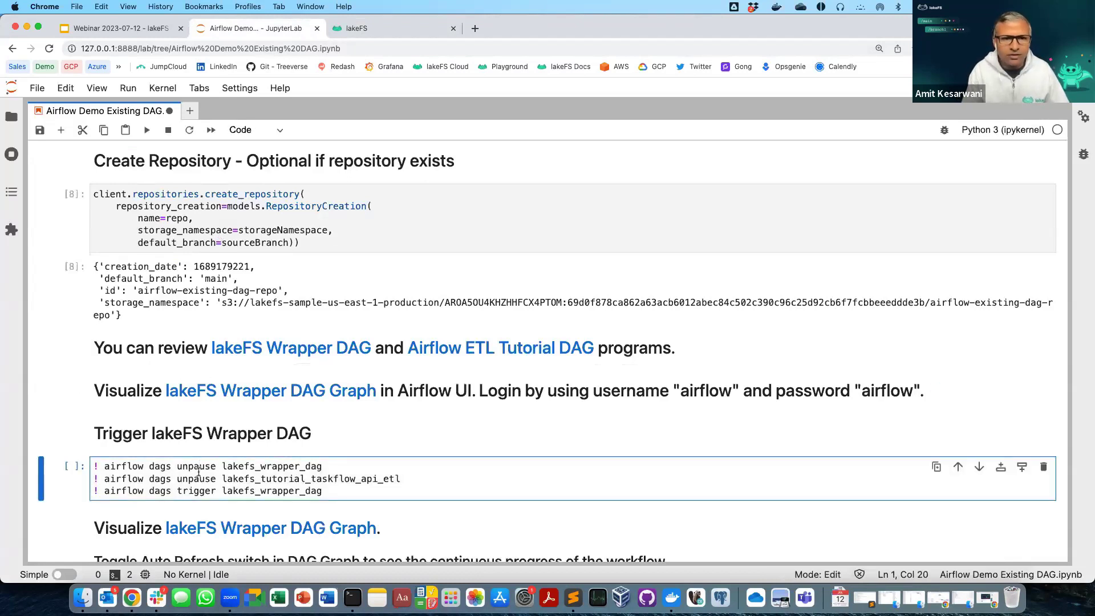
pyautogui.hotkey('shift', 'Return')
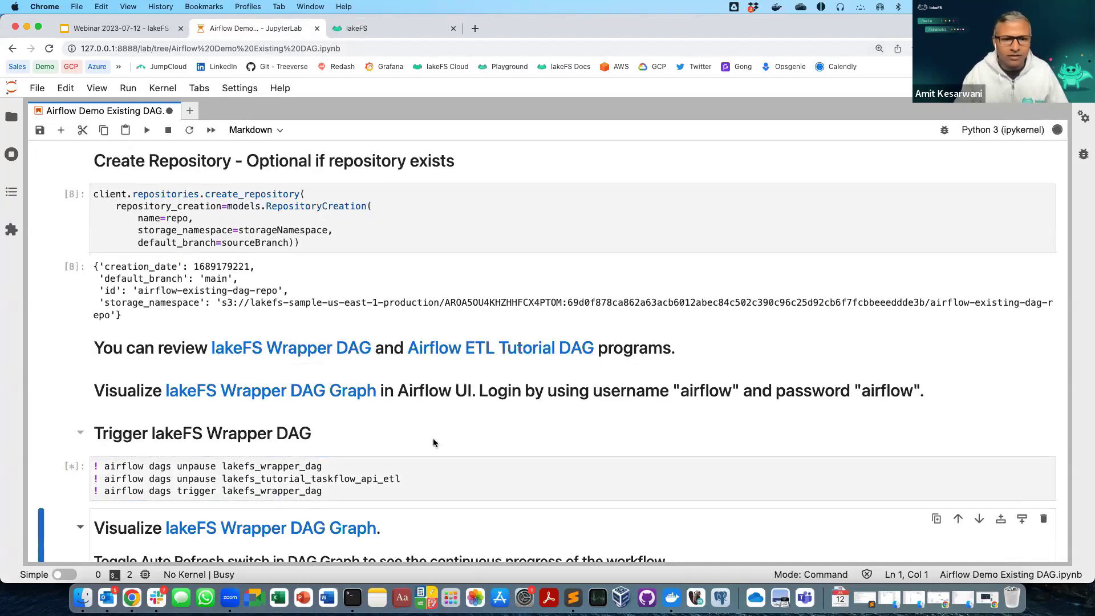
# Try to open the lakeFS Wrapper DAG Graph in Airflow from the notebook link, and close the resulting pages
pyautogui.scroll(-3, 427, 423)
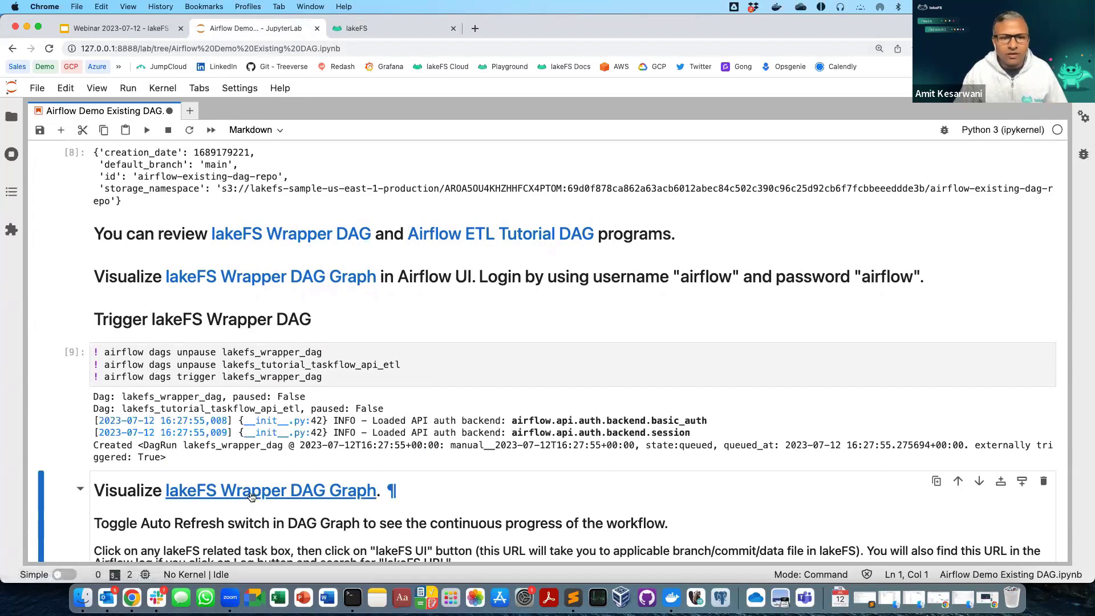
pyautogui.click(251, 495)
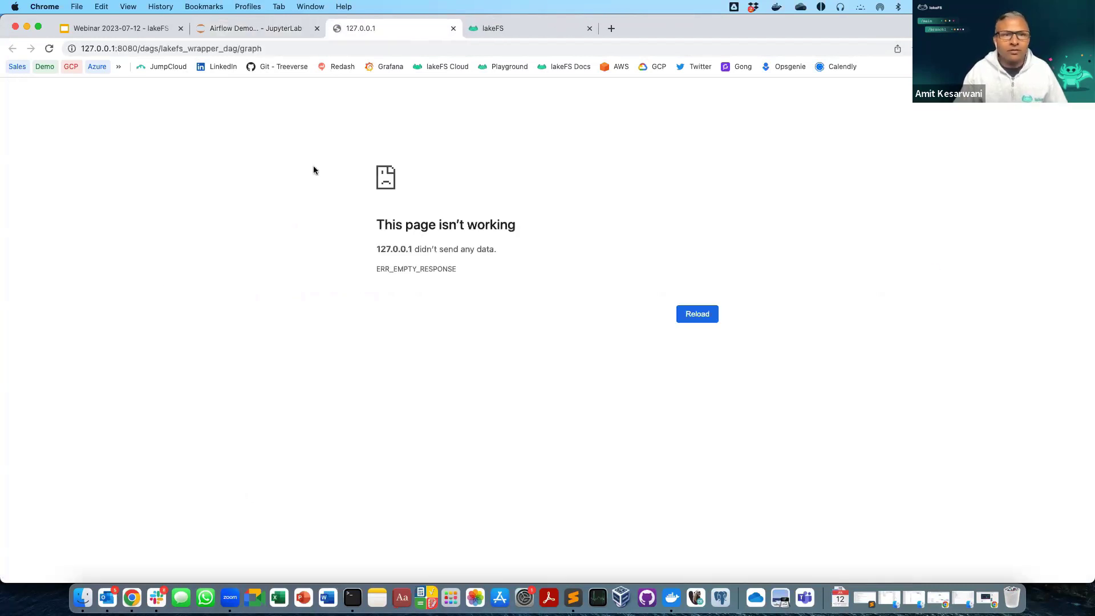
pyautogui.click(271, 30)
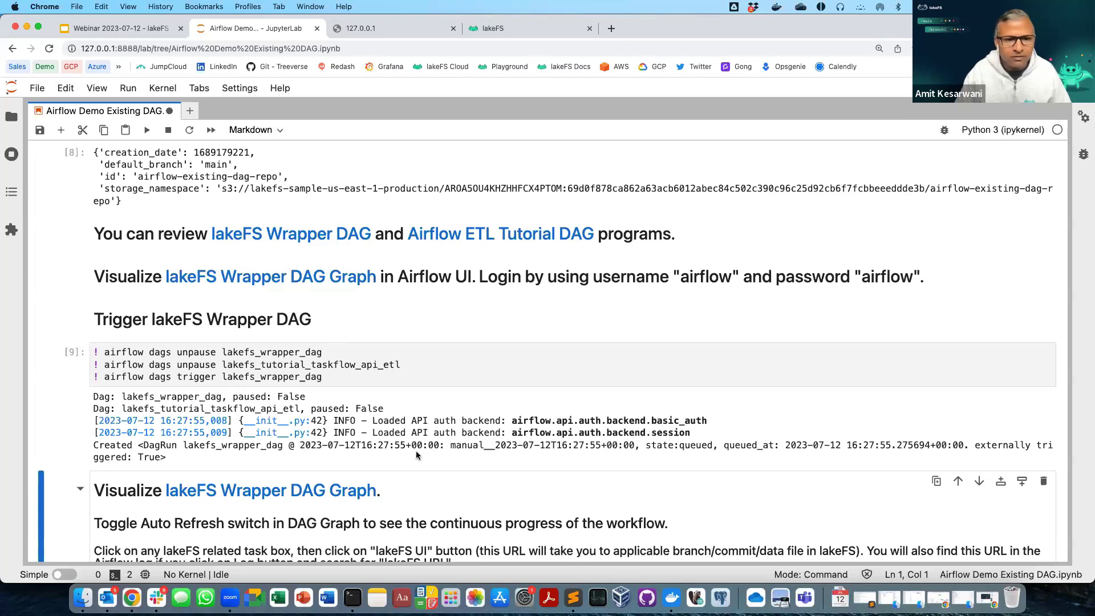
pyautogui.click(290, 492)
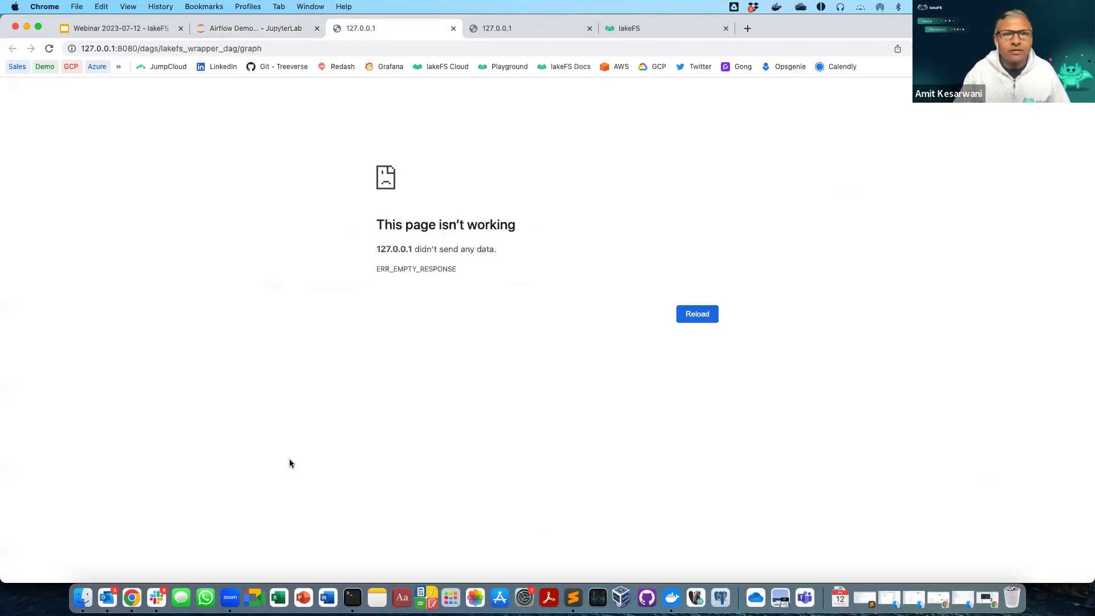
pyautogui.click(454, 29)
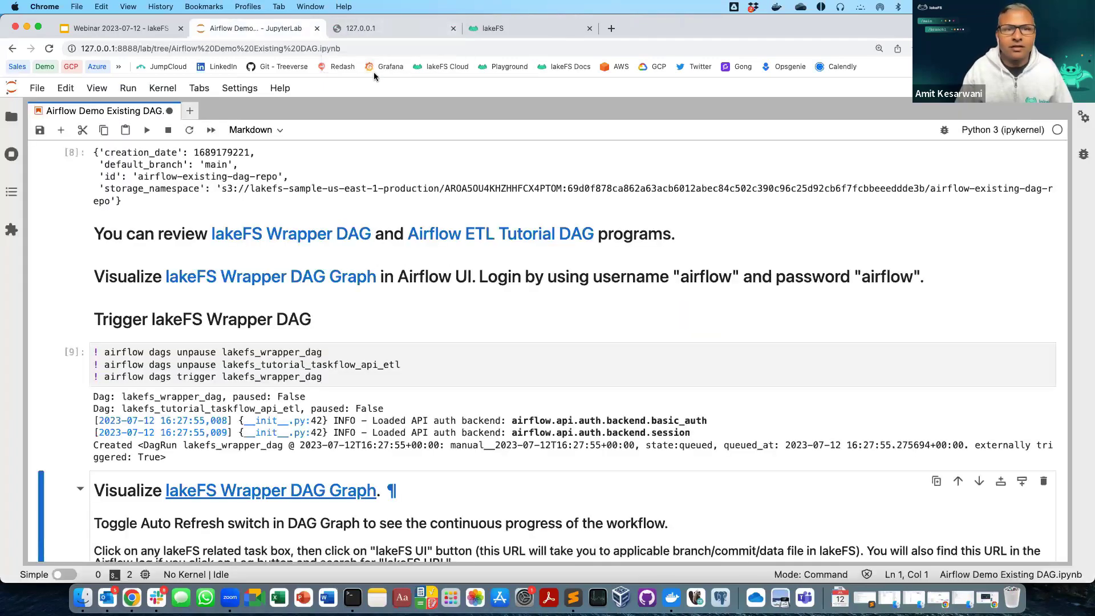
pyautogui.click(400, 33)
pyautogui.click(453, 28)
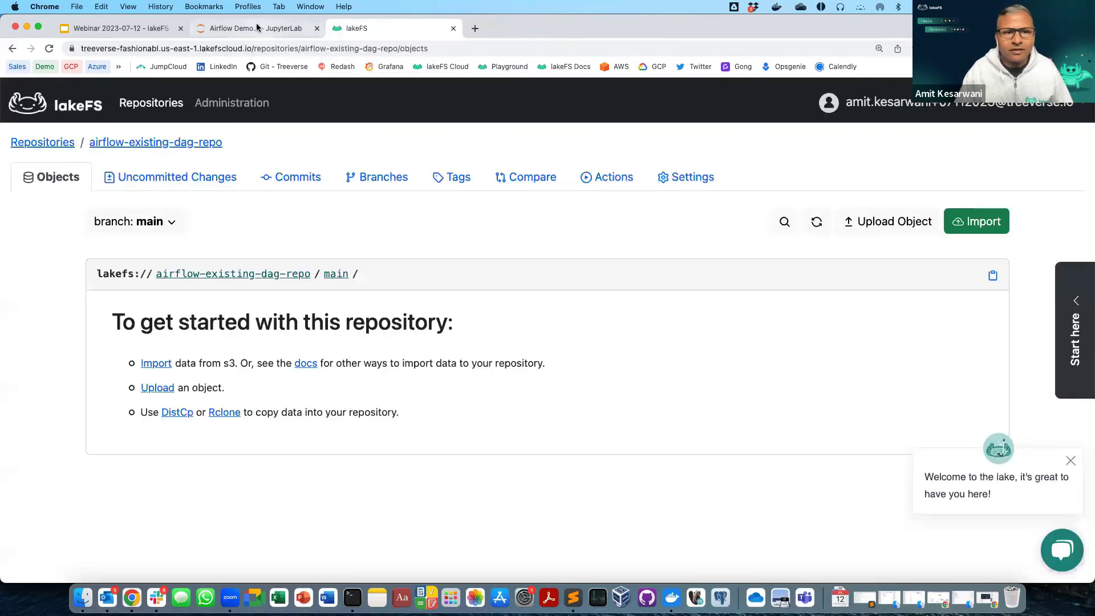
# Check the notebook's setup output, switch to Docker Desktop, stop the lakefs-airflow-integration-demo container and list all containers including stopped ones
pyautogui.click(273, 29)
pyautogui.scroll(20, 245, 208)
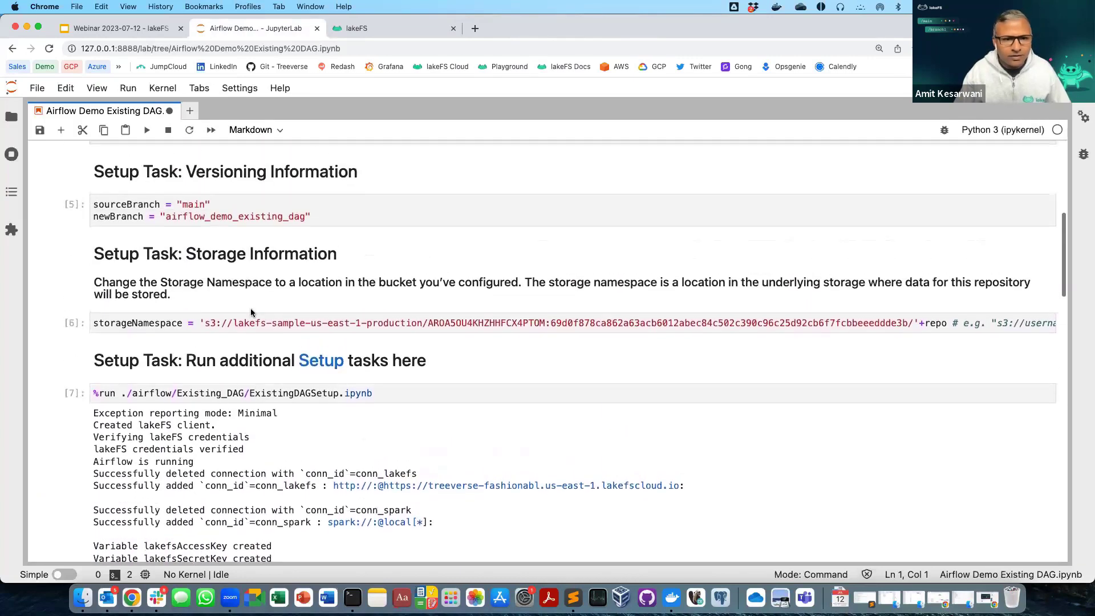
pyautogui.scroll(-5, 251, 311)
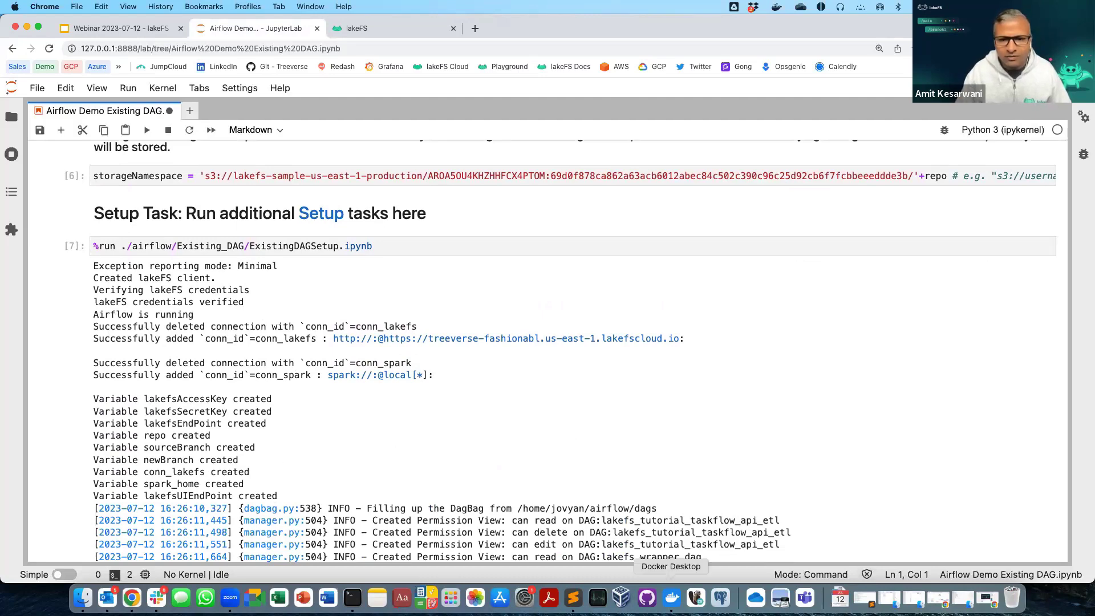
pyautogui.click(677, 600)
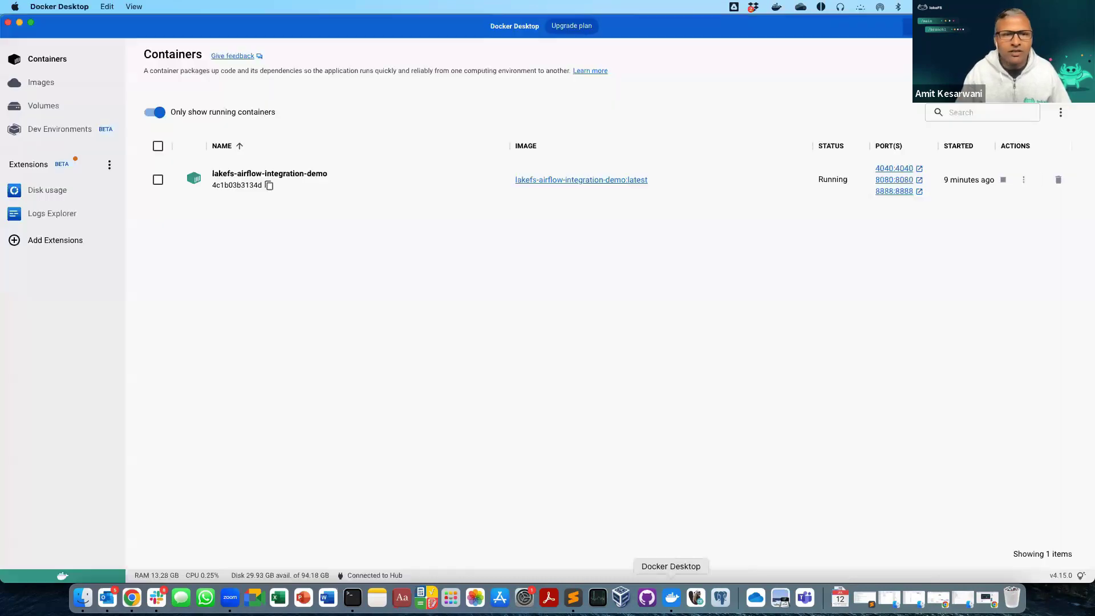
pyautogui.click(1004, 180)
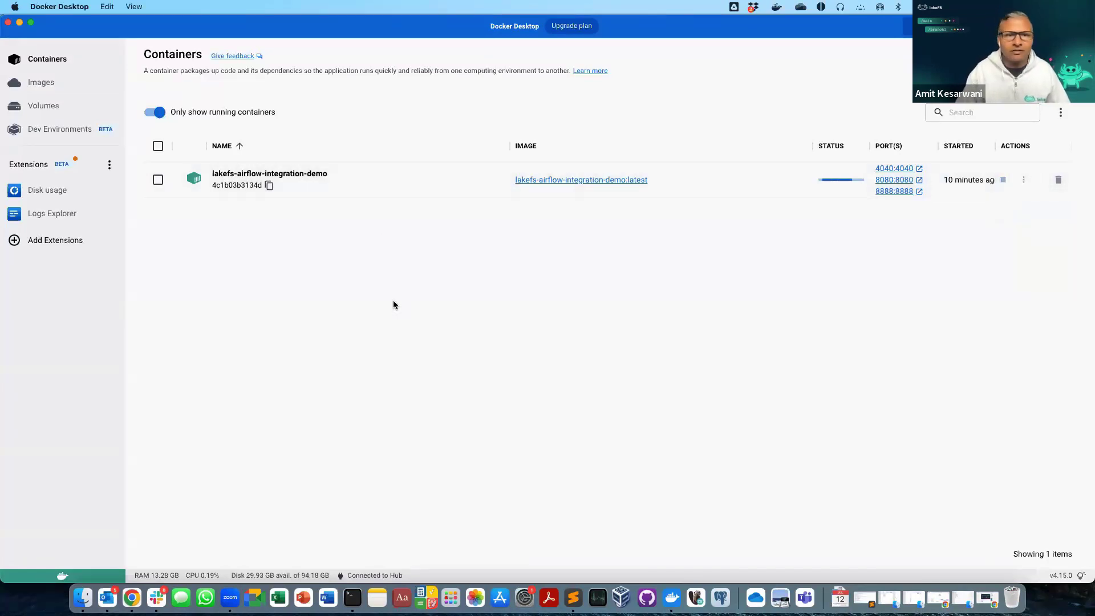
pyautogui.click(151, 114)
# In Finder, delete the files from airflow-connection.txt through webserver_config.py in lakeFS-samples/01_standalone_examples/airflow-01/airflow, keeping its subfolders
pyautogui.click(83, 597)
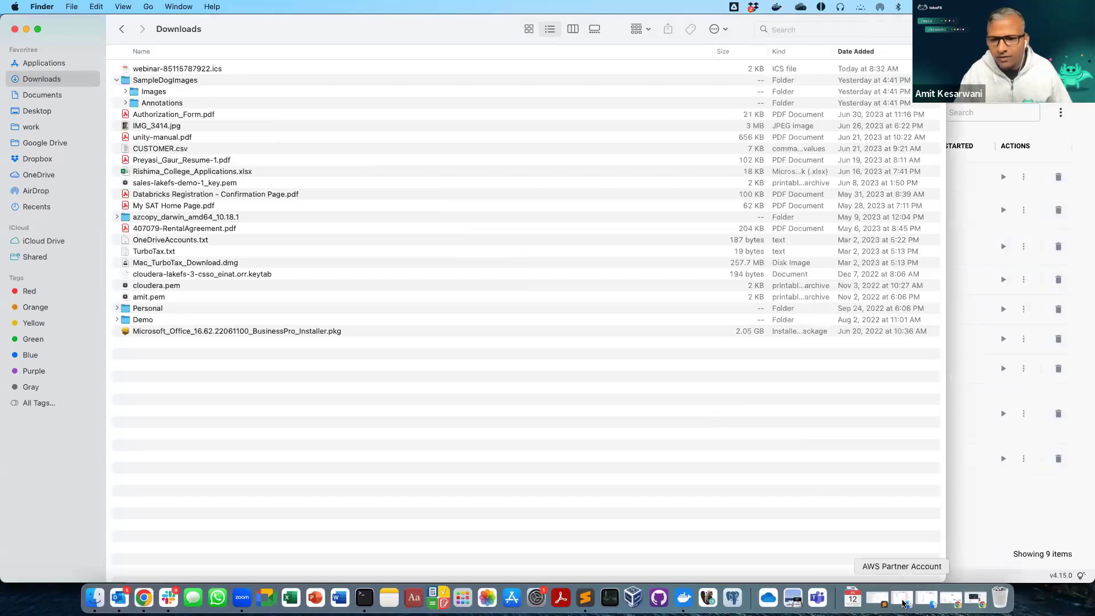
pyautogui.click(927, 600)
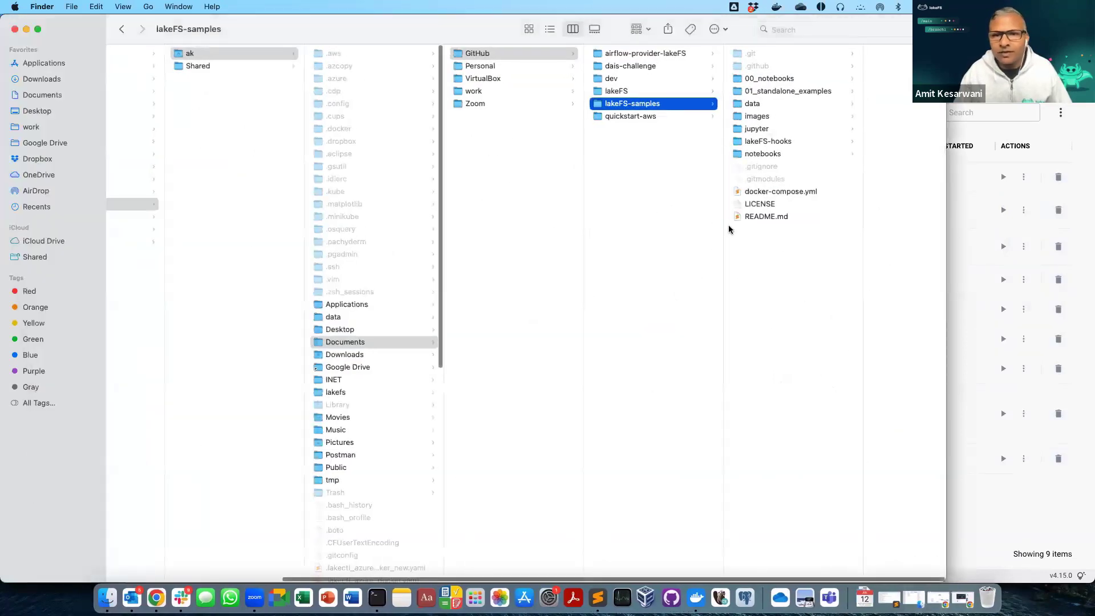
pyautogui.click(740, 92)
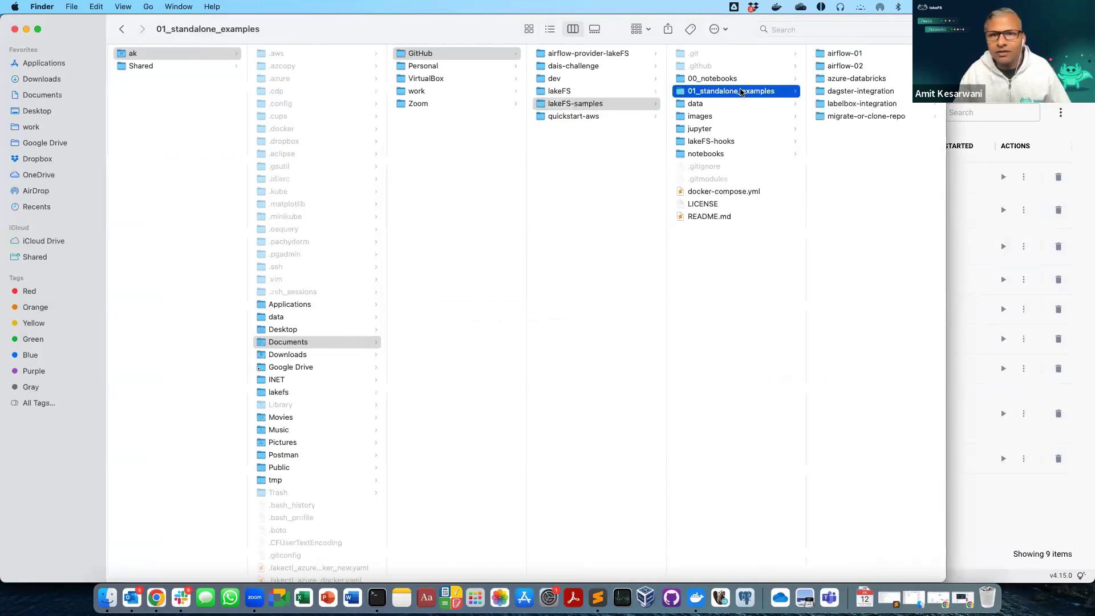
pyautogui.click(829, 54)
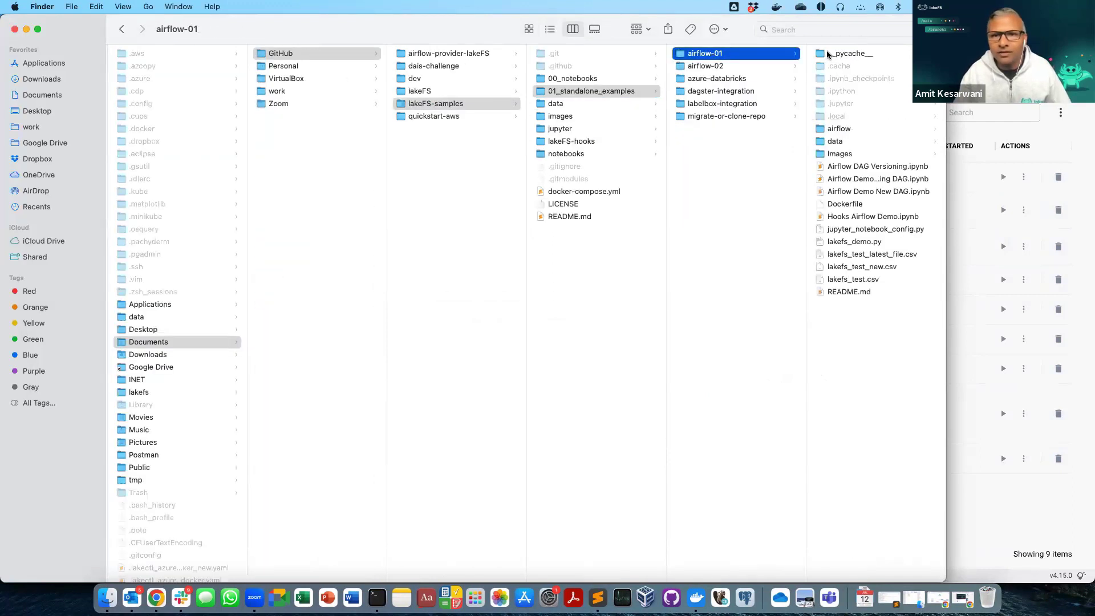
pyautogui.click(840, 130)
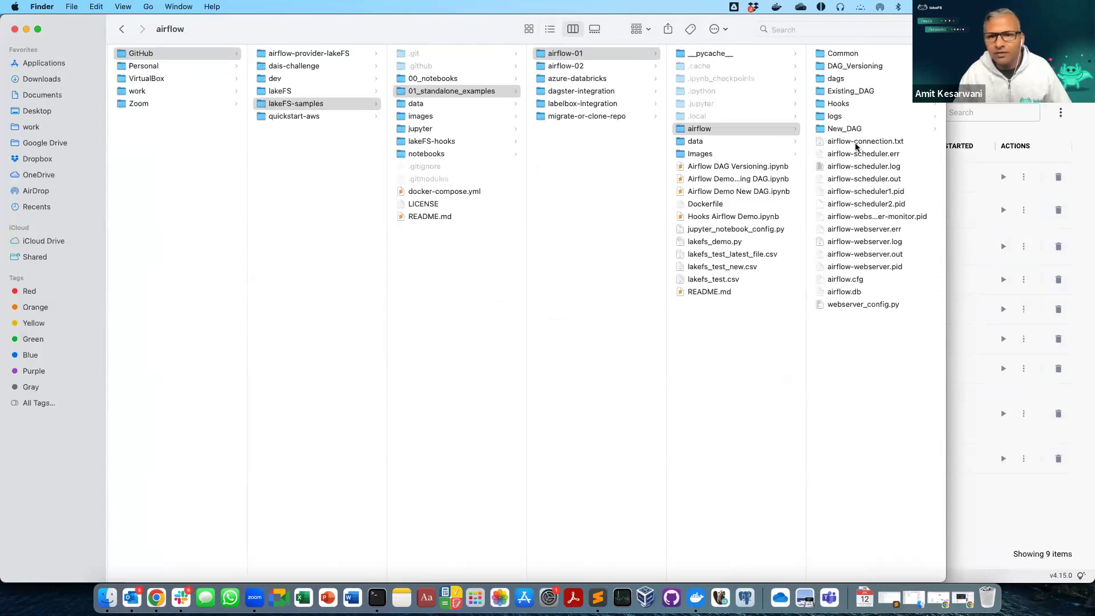
pyautogui.click(856, 148)
pyautogui.keyDown('shift'); pyautogui.click(723, 307); pyautogui.keyUp('shift')
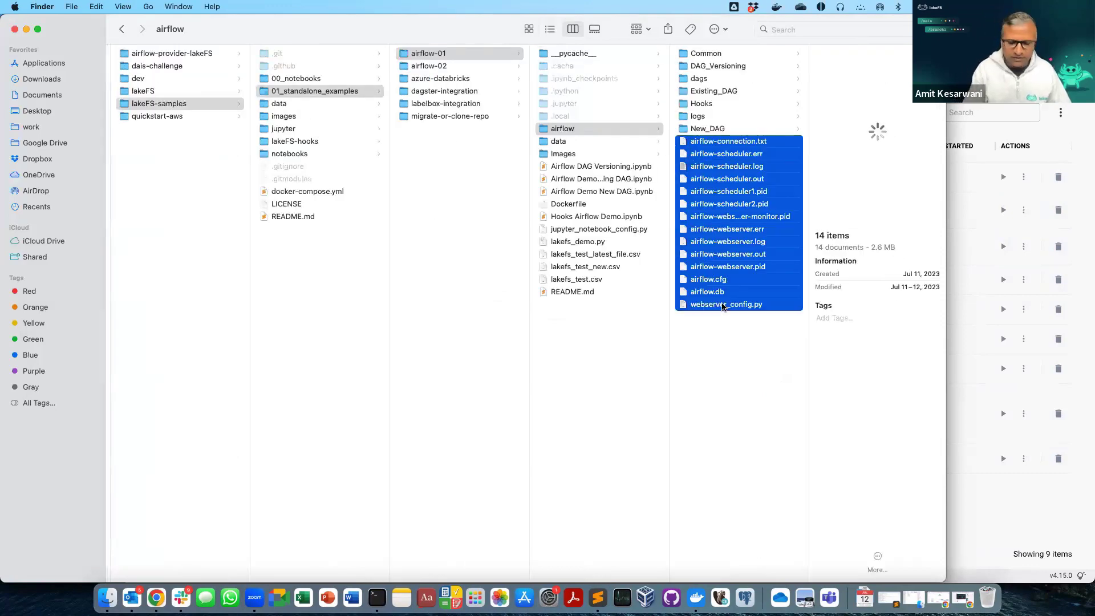
pyautogui.press('super+BackSpace')
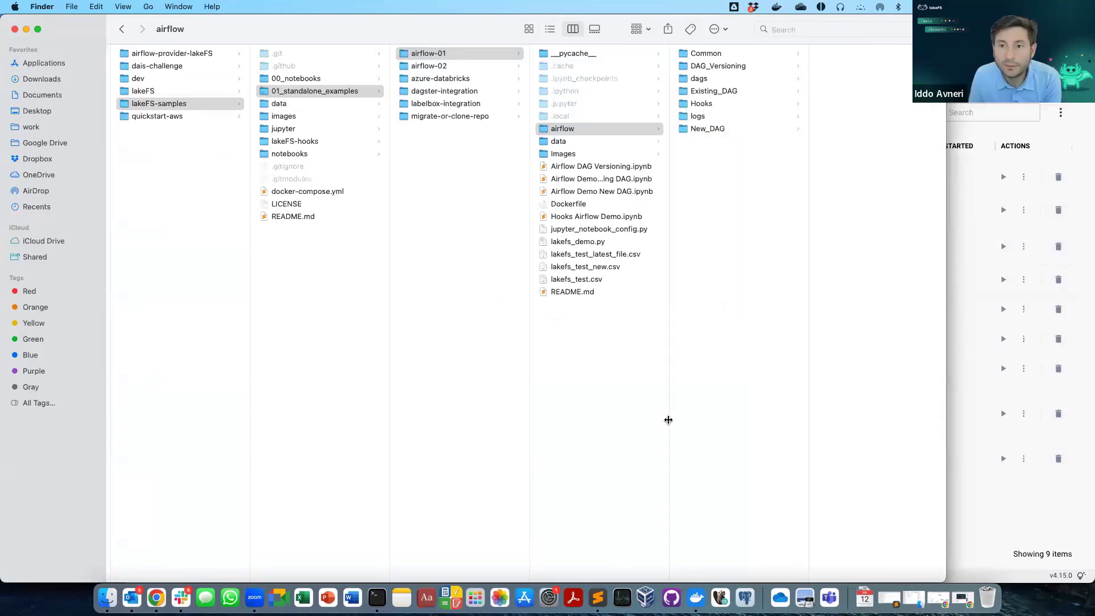
# Return to Docker Desktop, start the lakefs-airflow-integration-demo container again and list only running containers
pyautogui.click(691, 593)
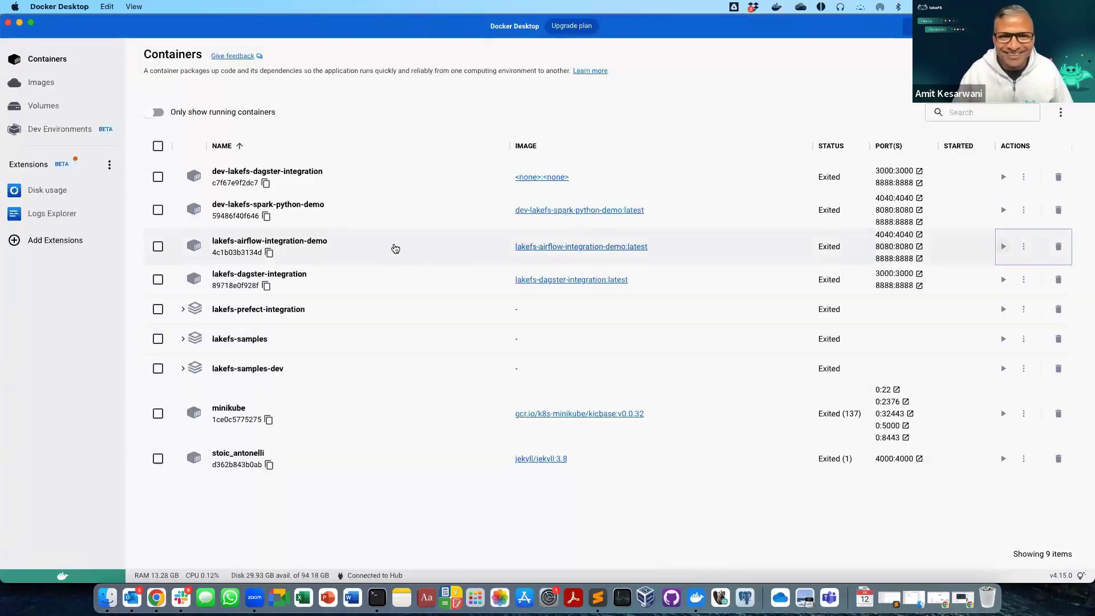
pyautogui.click(1003, 249)
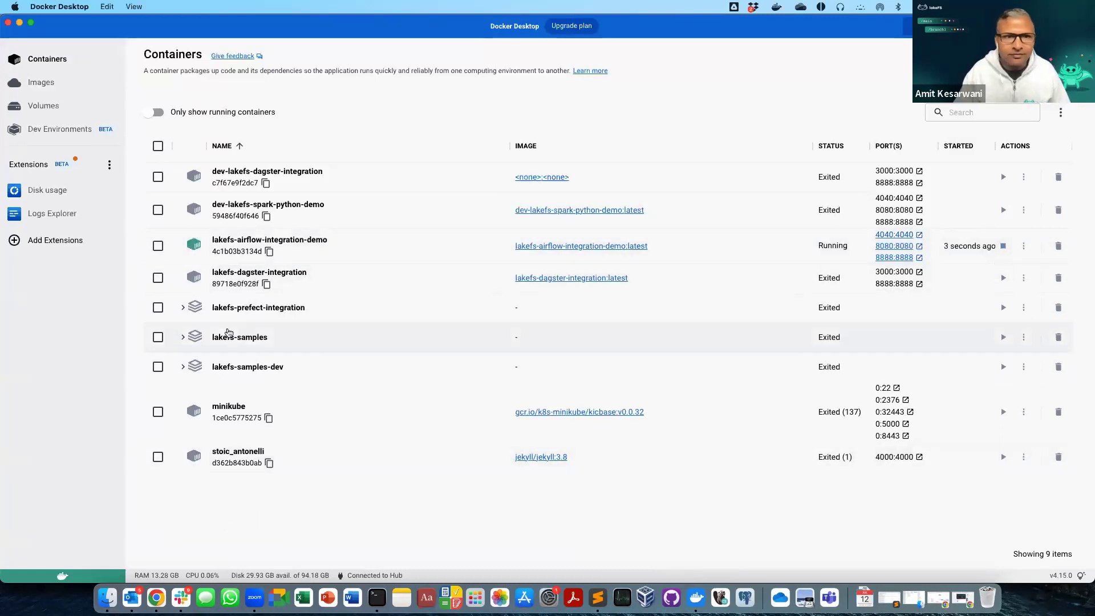
pyautogui.click(159, 114)
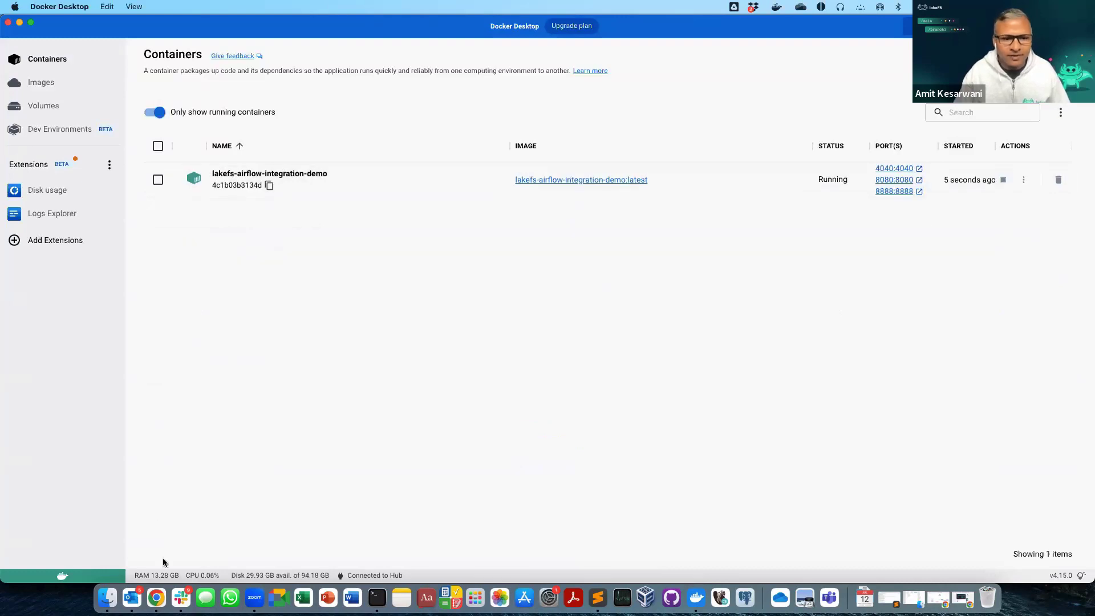
# Switch back to the notebook in Chrome, dismiss the file save and server connection errors and return to the notebook's beginning
pyautogui.click(156, 597)
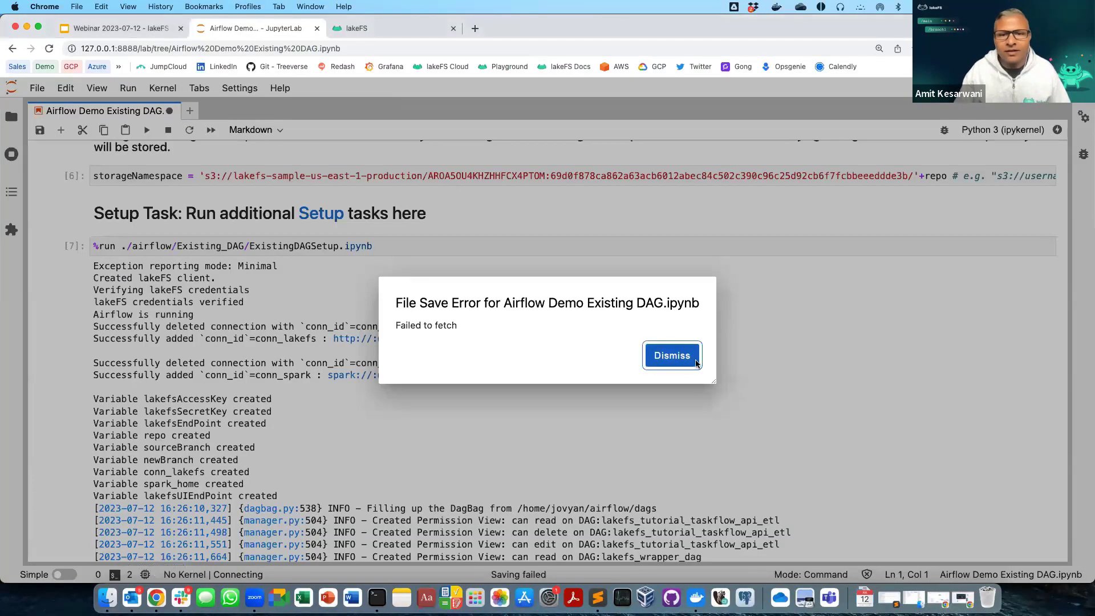
pyautogui.click(676, 358)
pyautogui.click(678, 365)
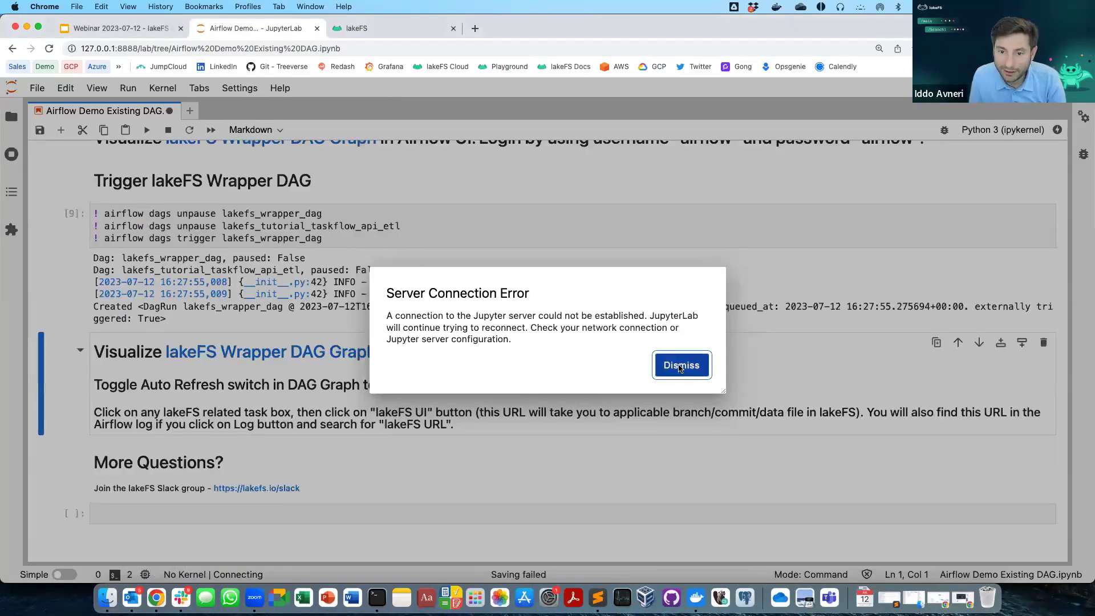
pyautogui.scroll(15, 679, 368)
pyautogui.scroll(10, 679, 369)
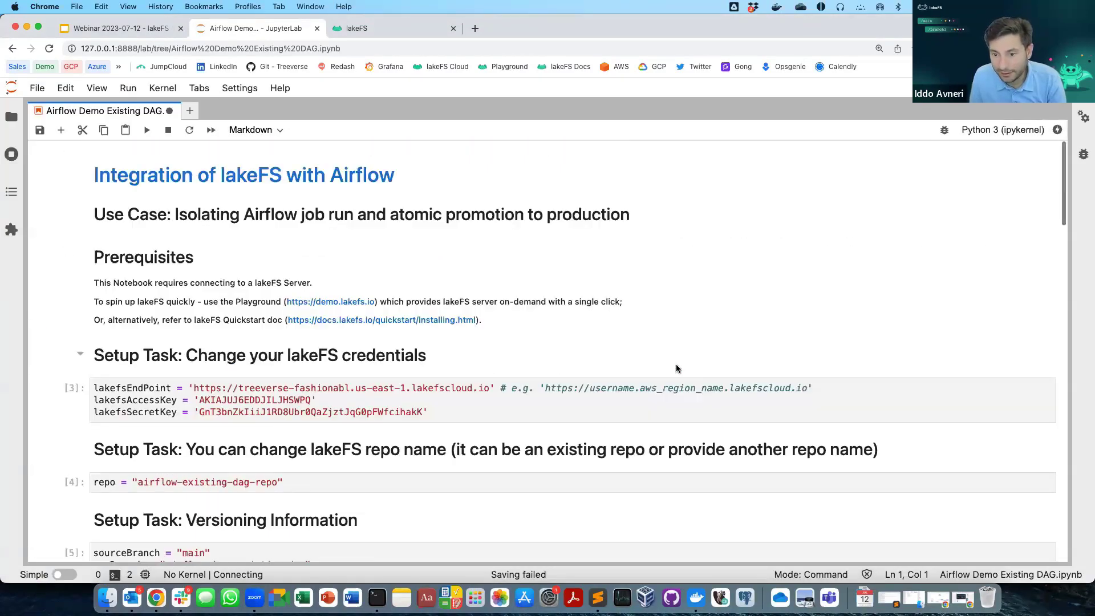
# Try to rerun the lakeFS credentials cell in the disconnected notebook
pyautogui.click(238, 397)
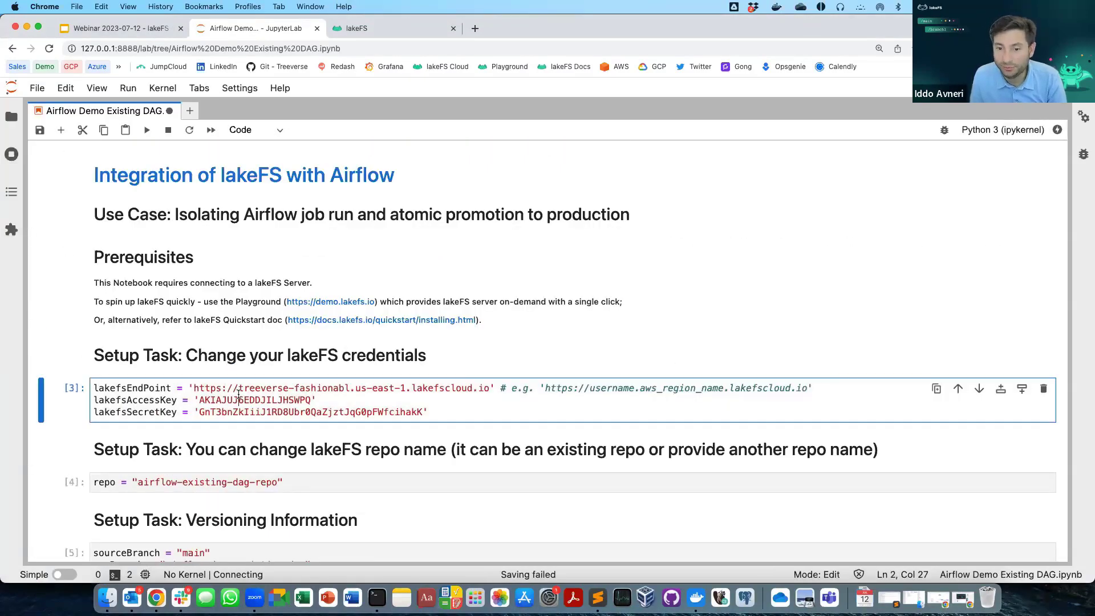
pyautogui.hotkey('shift', 'Return')
pyautogui.hotkey('shift', 'Return')
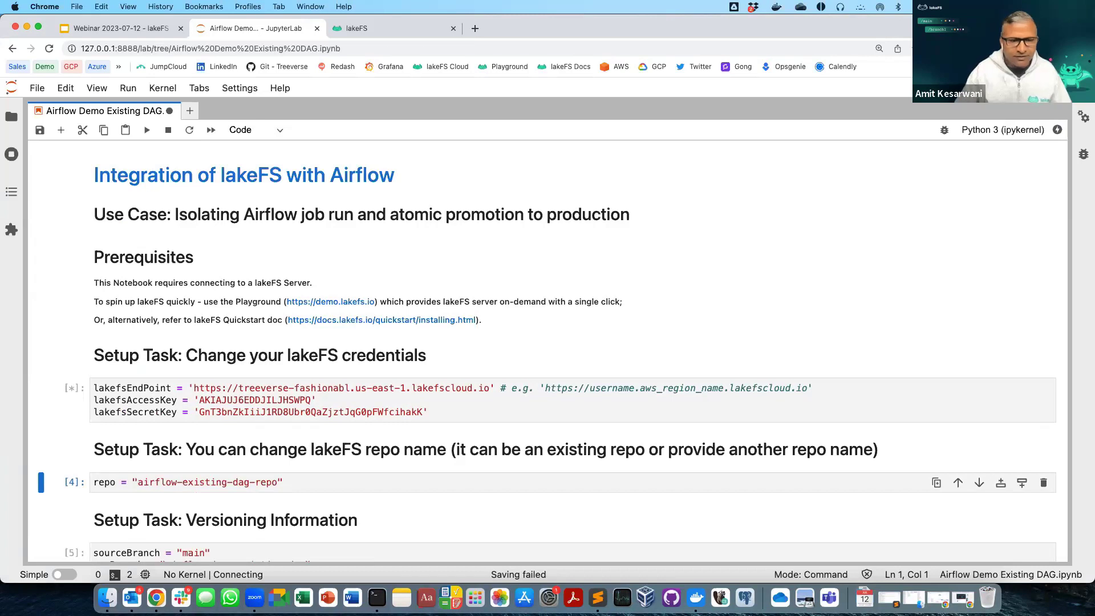
pyautogui.scroll(-3, 206, 295)
pyautogui.click(205, 294)
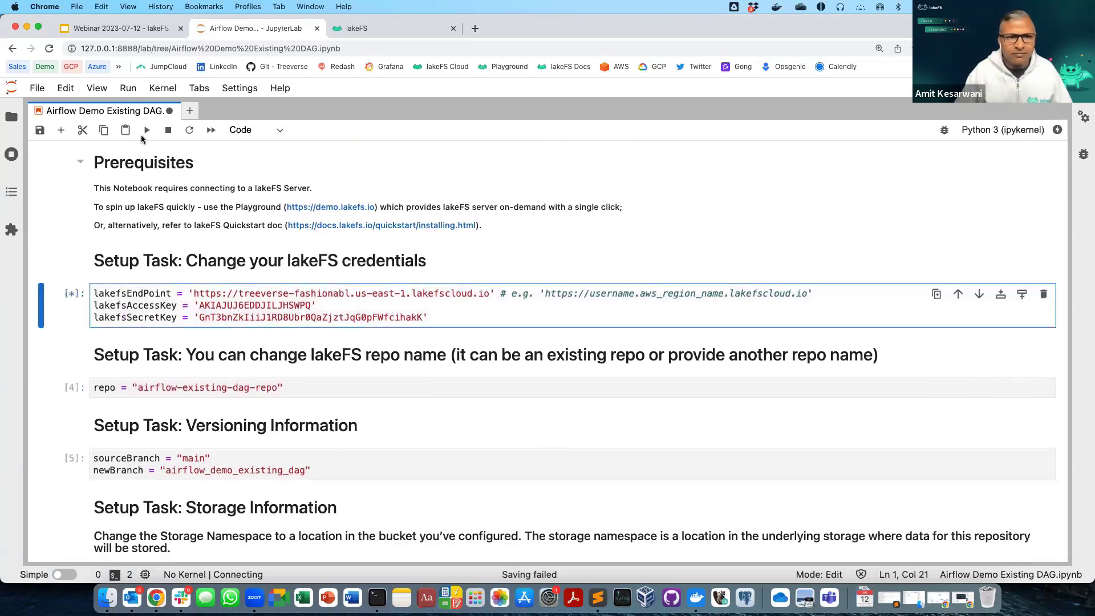
# Reload the notebook page, accepting the loss of unsaved changes, and rerun the lakeFS credentials cell
pyautogui.click(49, 51)
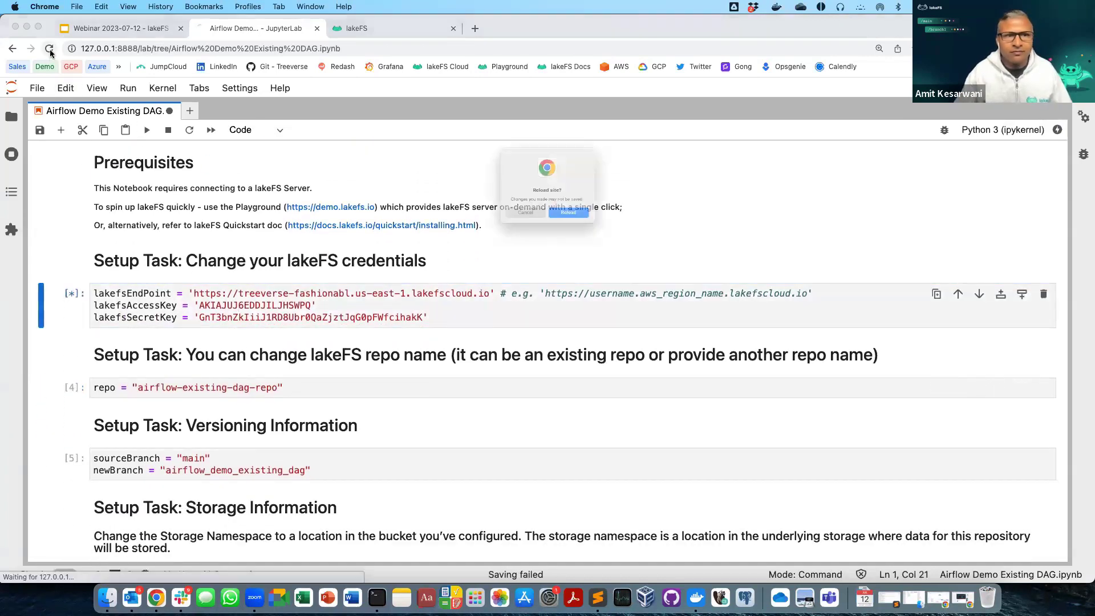
pyautogui.click(575, 230)
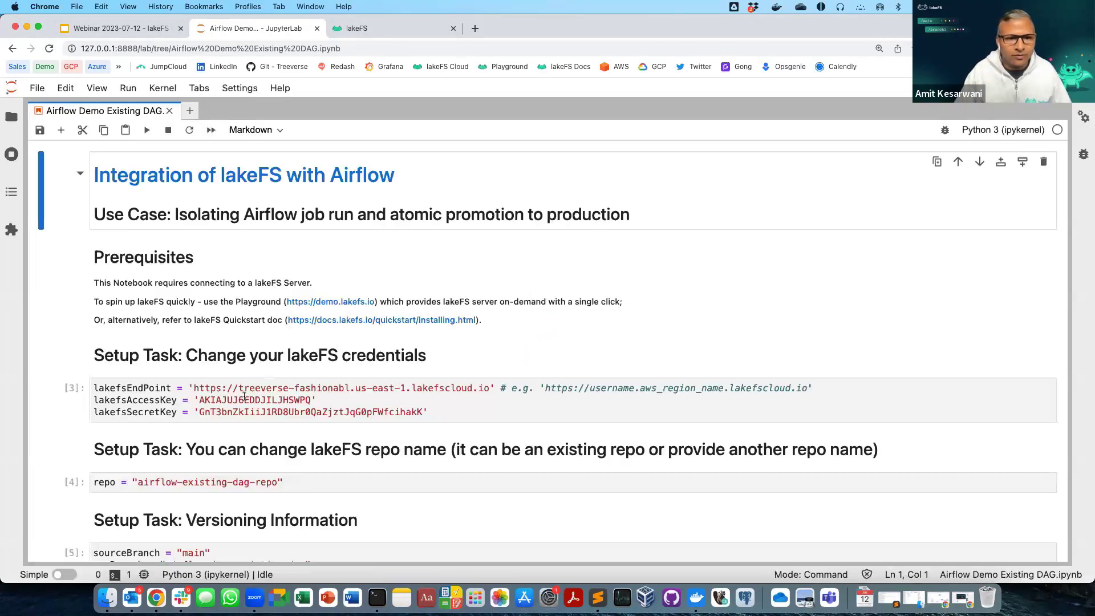
pyautogui.click(244, 398)
pyautogui.hotkey('shift', 'Return')
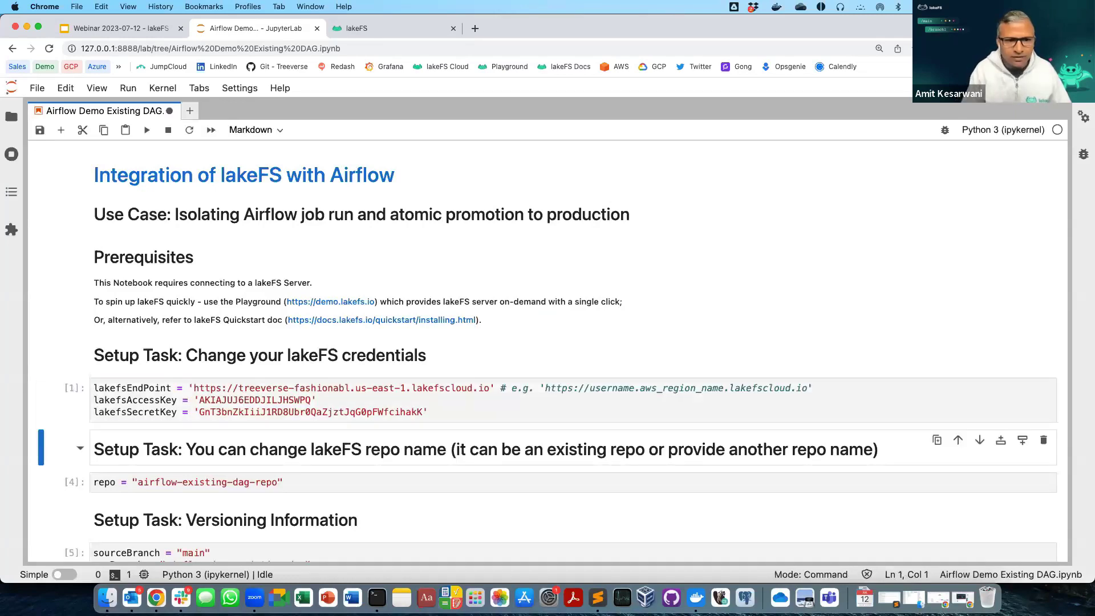
# Rerun the repo name, versioning and storageNamespace cells, run ExistingDAGSetup.ipynb to restart Airflow and follow its output
pyautogui.hotkey('shift', 'Return')
pyautogui.hotkey('shift', 'Return')
pyautogui.hotkey('shift', 'Return')
pyautogui.hotkey('shift', 'Return')
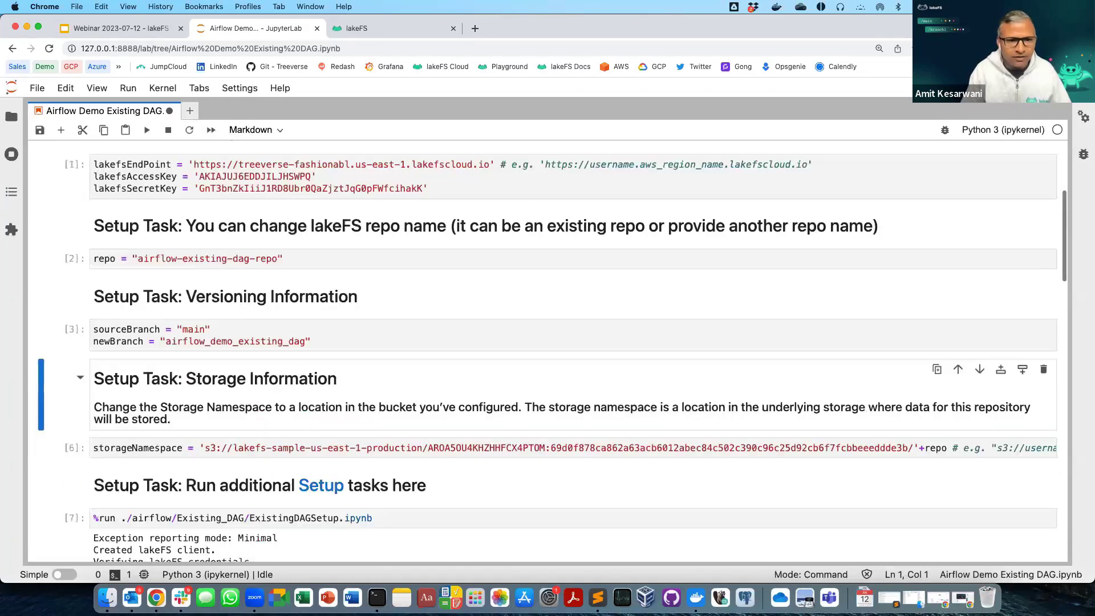
pyautogui.hotkey('shift', 'Return')
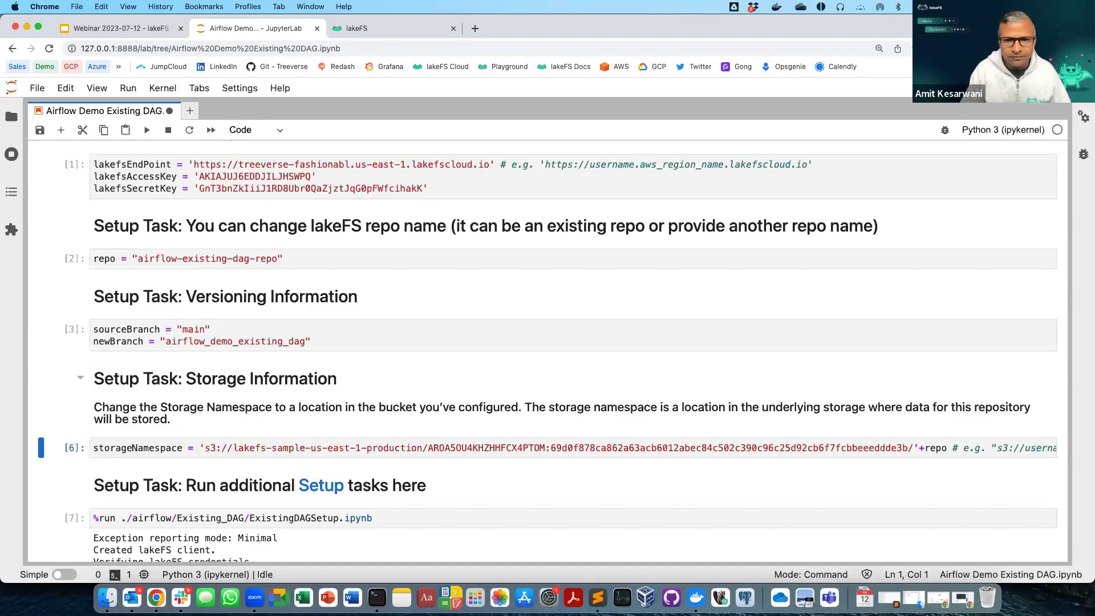
pyautogui.hotkey('shift', 'Return')
pyautogui.hotkey('shift', 'Return')
pyautogui.hotkey('shift', 'Return')
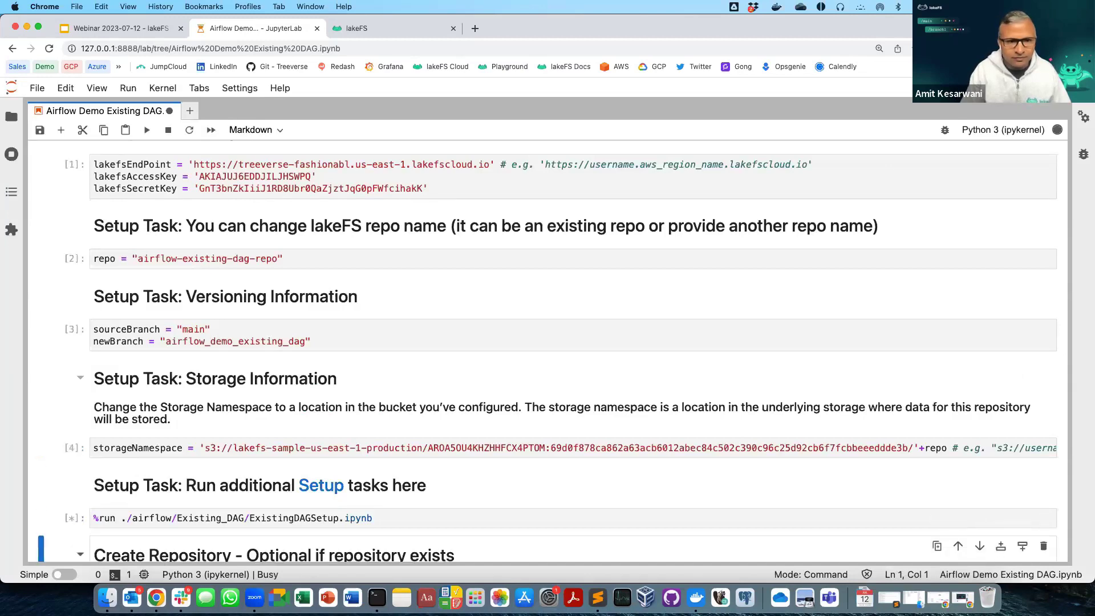
pyautogui.scroll(-5, 548, 351)
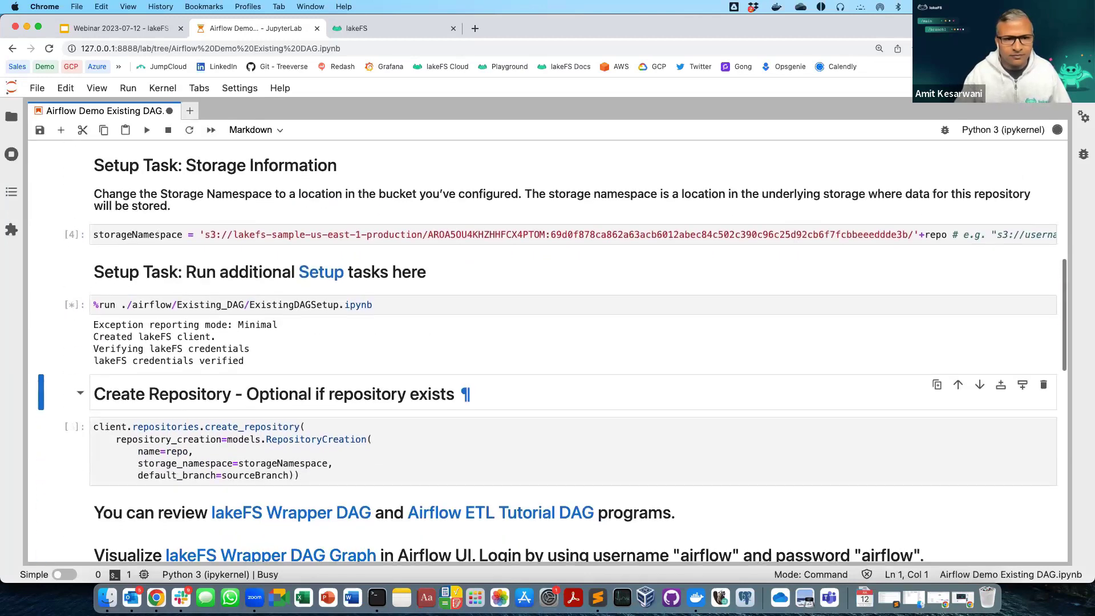
pyautogui.scroll(-1, 182, 394)
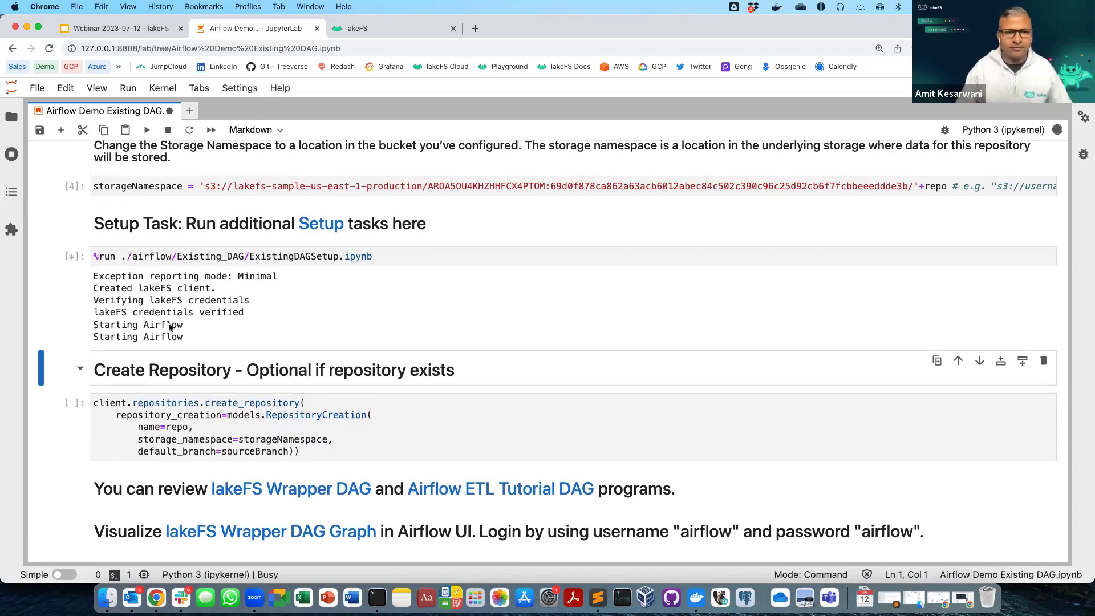
pyautogui.scroll(-4, 169, 322)
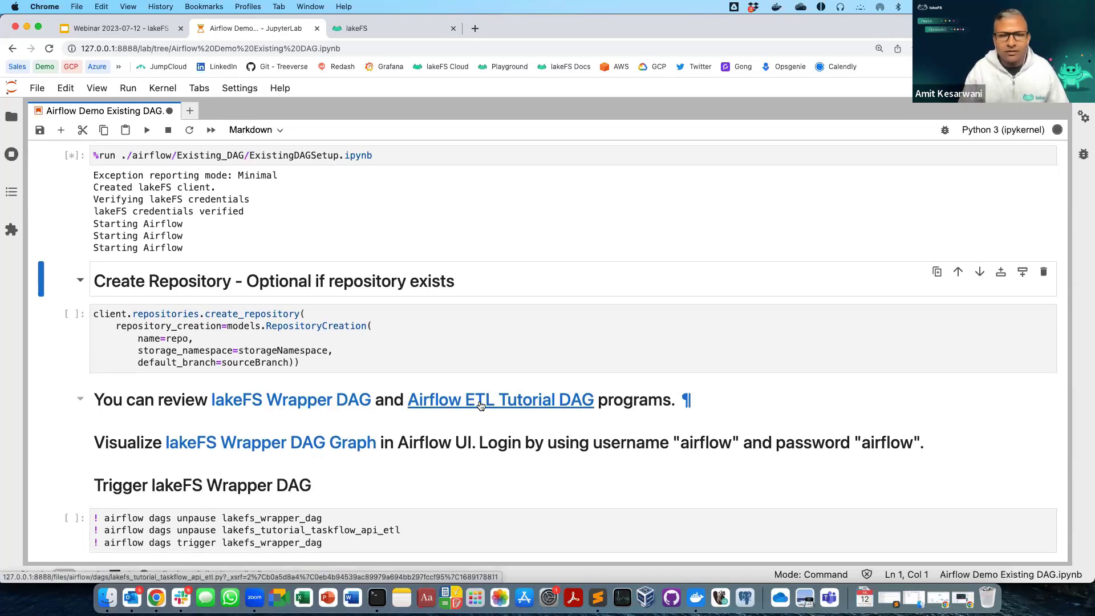
# Open the Airflow ETL Tutorial DAG program from the notebook and examine its extract task and hardcoded order data
pyautogui.click(511, 404)
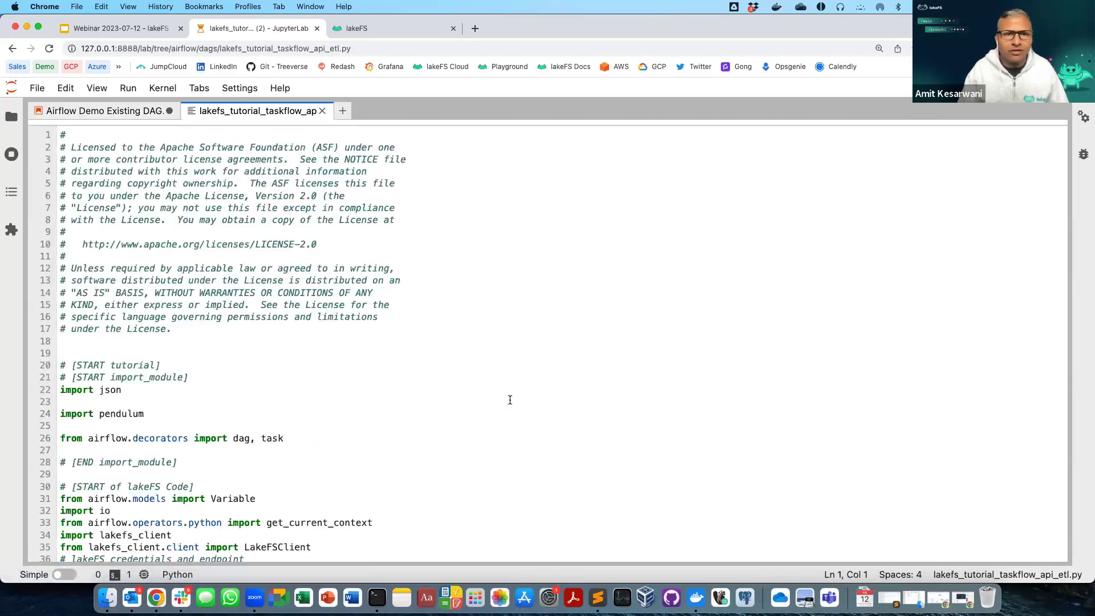
pyautogui.scroll(-5, 510, 400)
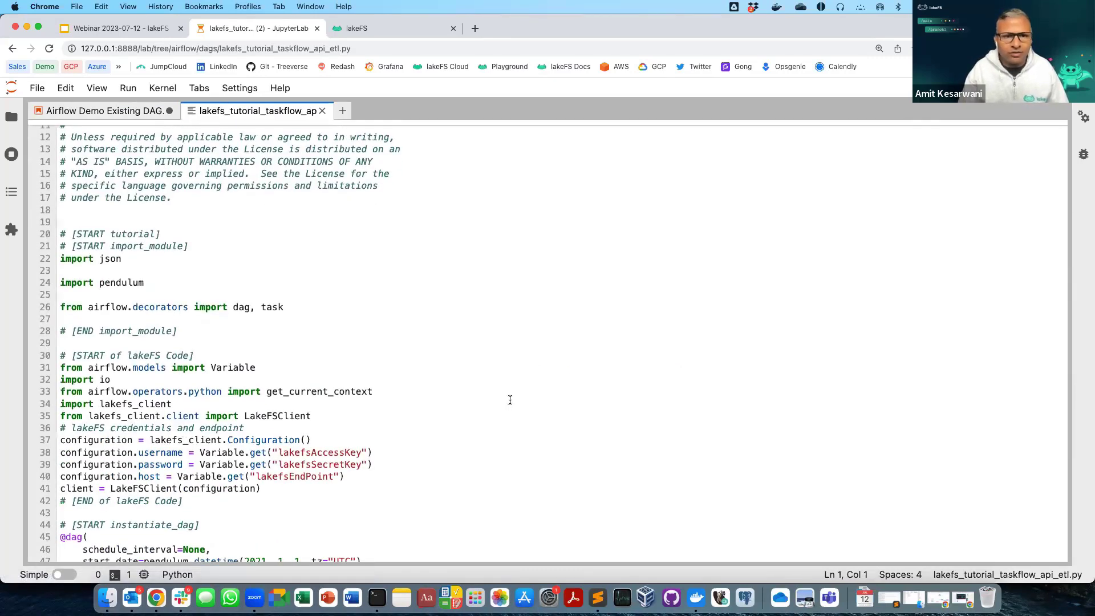
pyautogui.scroll(-5, 510, 400)
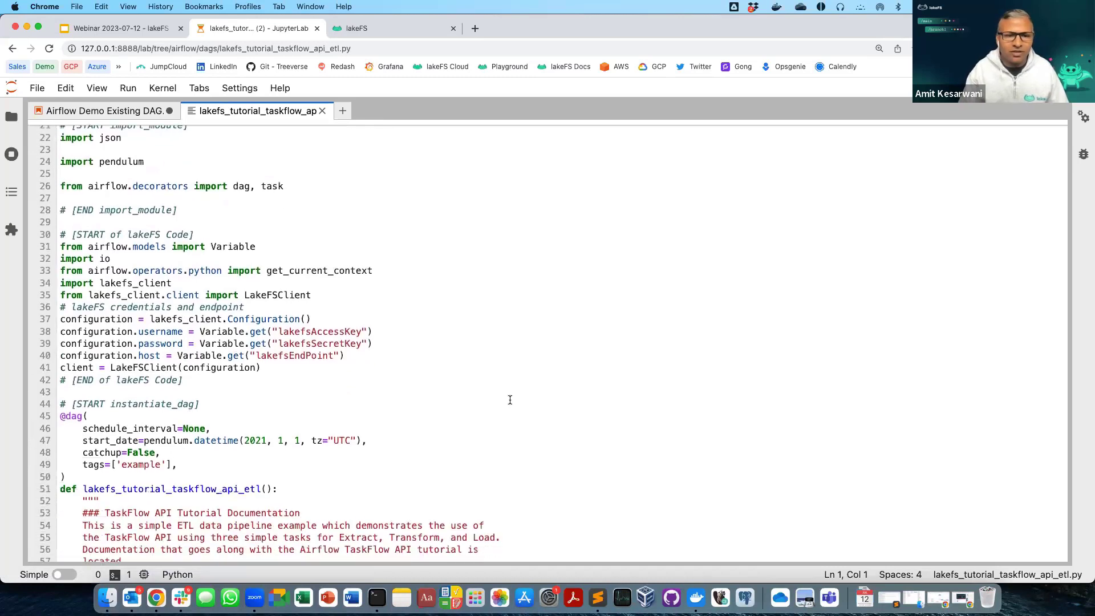
pyautogui.scroll(-10, 510, 400)
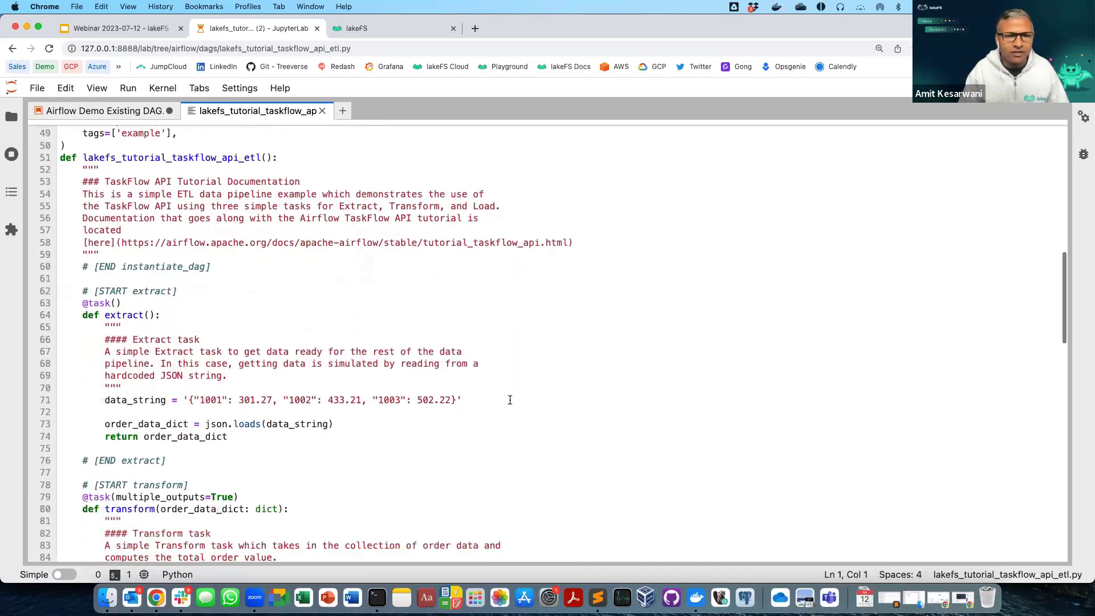
pyautogui.scroll(-2, 510, 400)
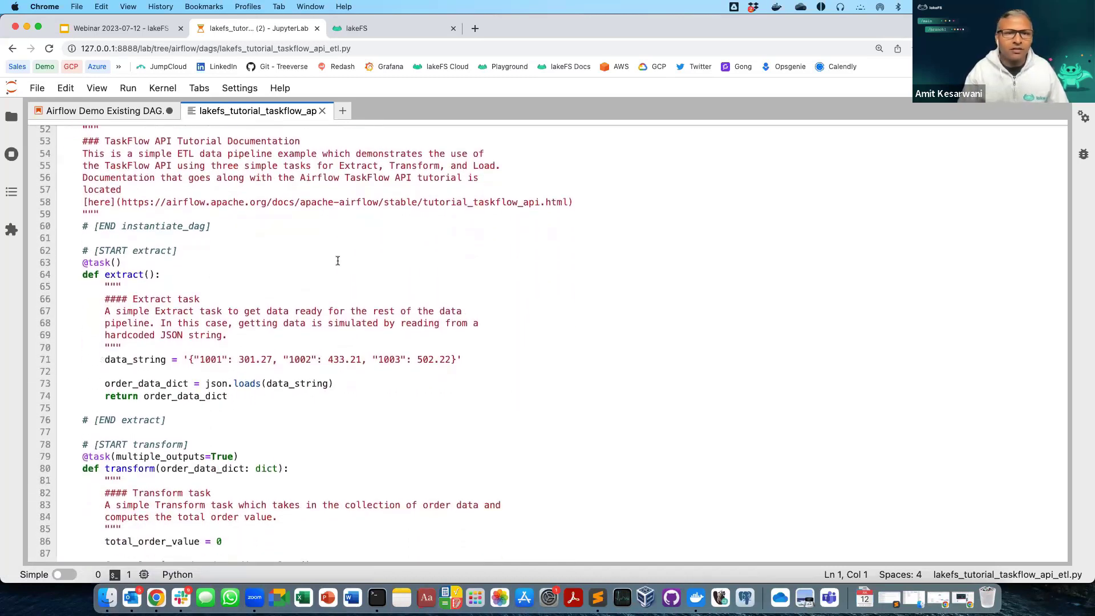
pyautogui.doubleClick(129, 275)
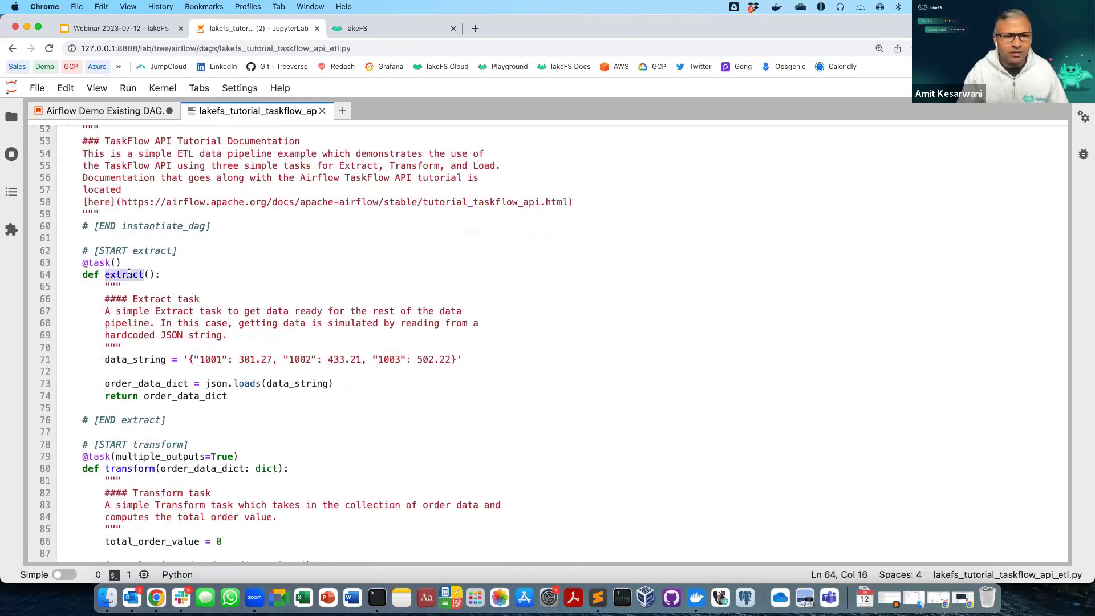
pyautogui.scroll(-2, 142, 382)
pyautogui.click(126, 405)
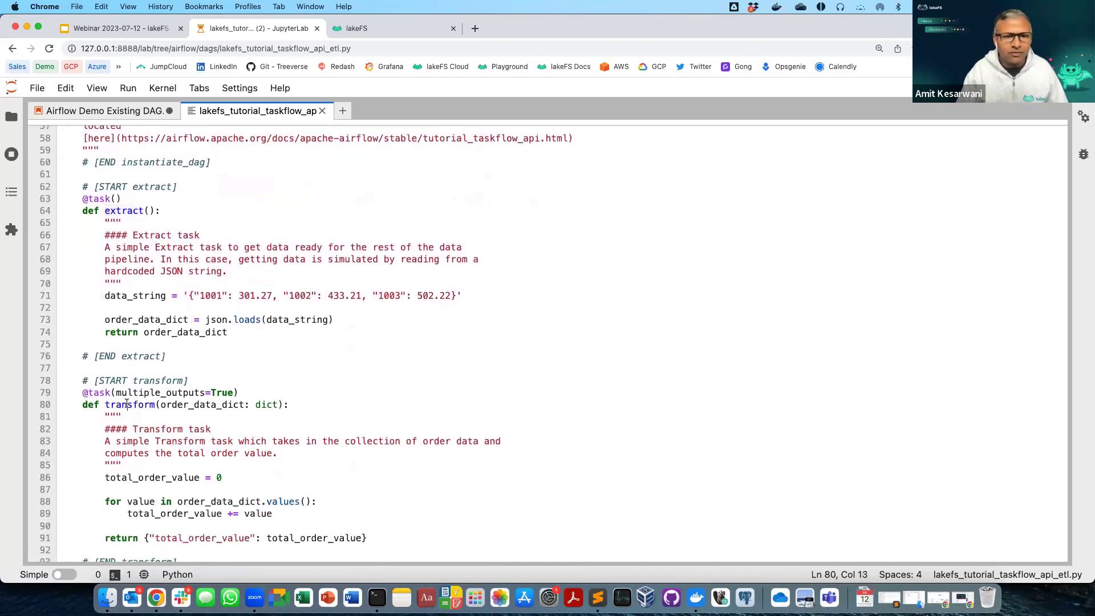
pyautogui.doubleClick(127, 404)
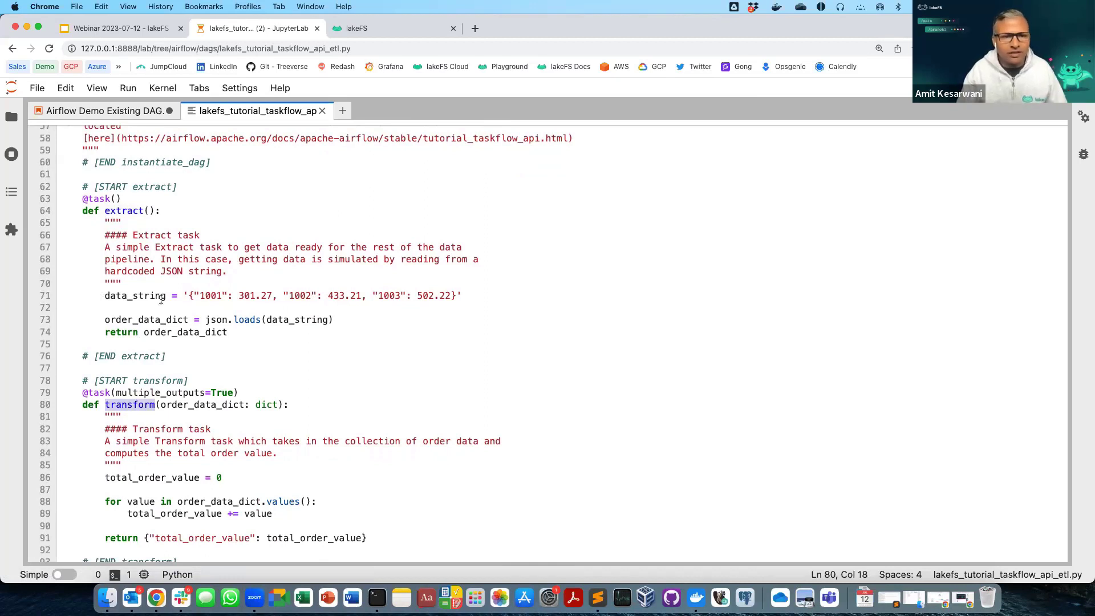
pyautogui.doubleClick(211, 294)
pyautogui.doubleClick(250, 296)
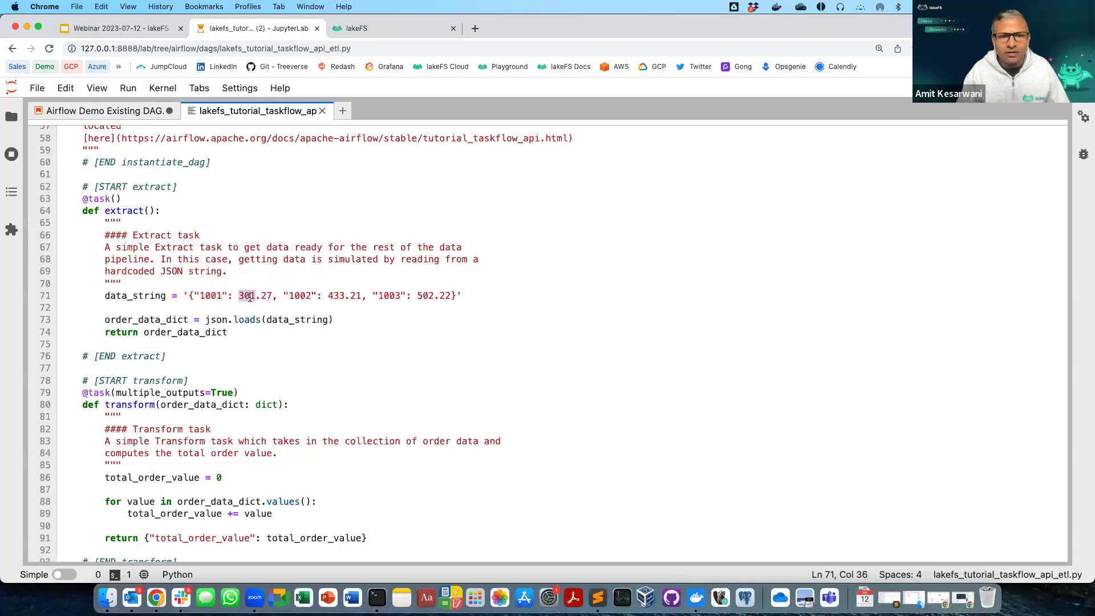
# Review how the transform task computes total_order_value, continuing to the start of the load task
pyautogui.scroll(-3, 314, 349)
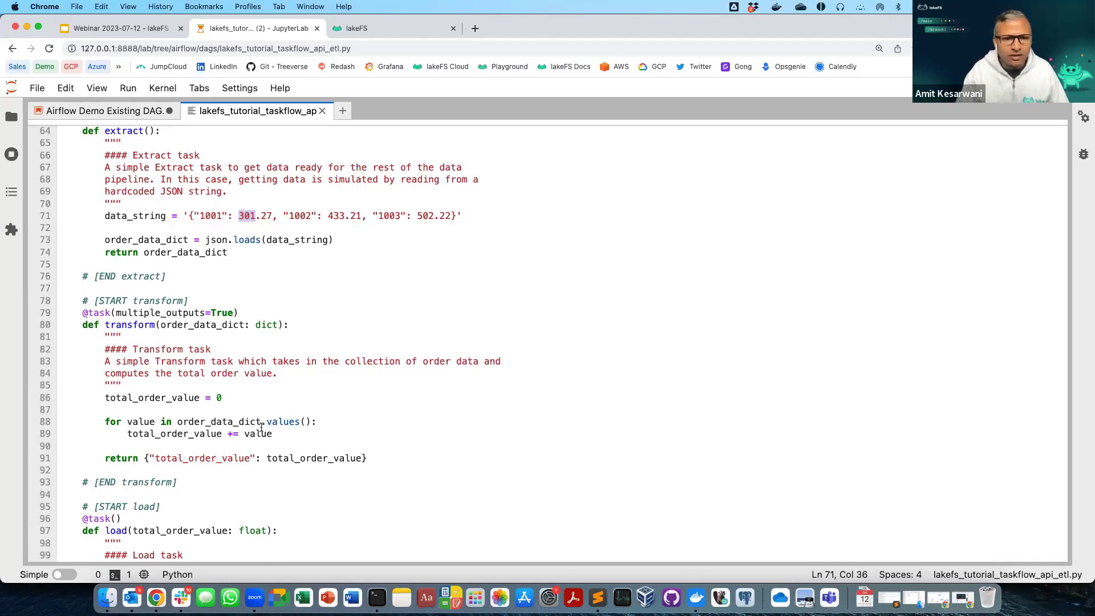
pyautogui.doubleClick(160, 398)
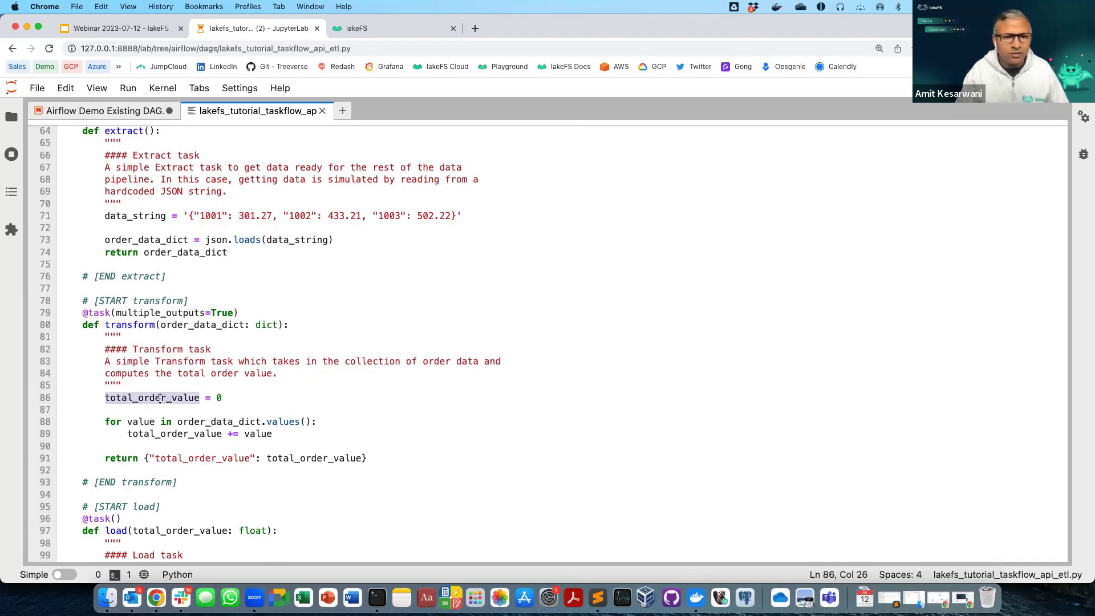
pyautogui.scroll(-5, 160, 398)
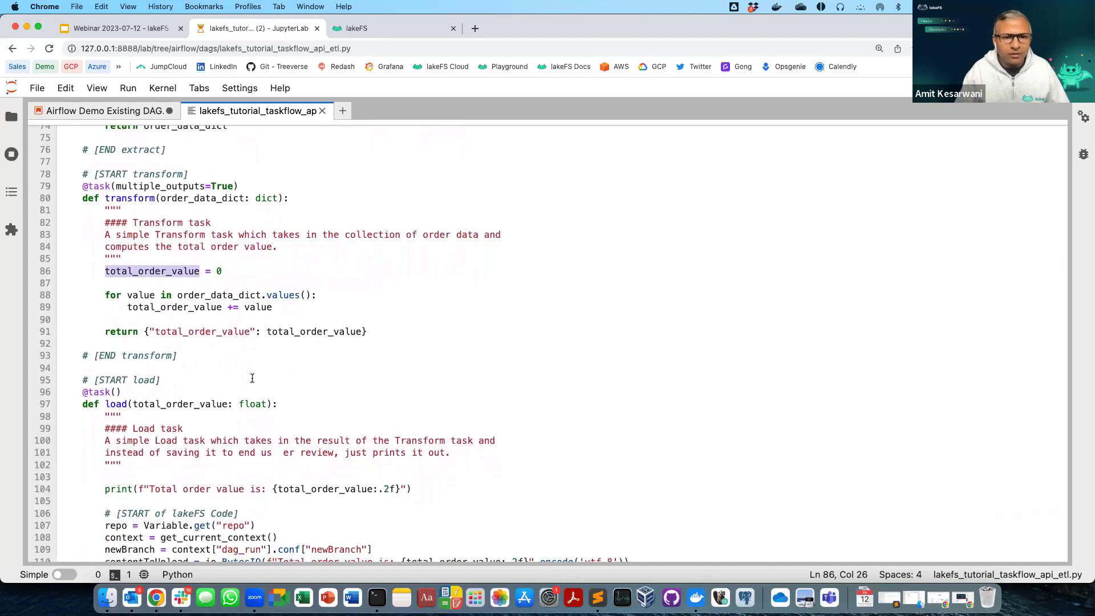
pyautogui.scroll(-1, 377, 376)
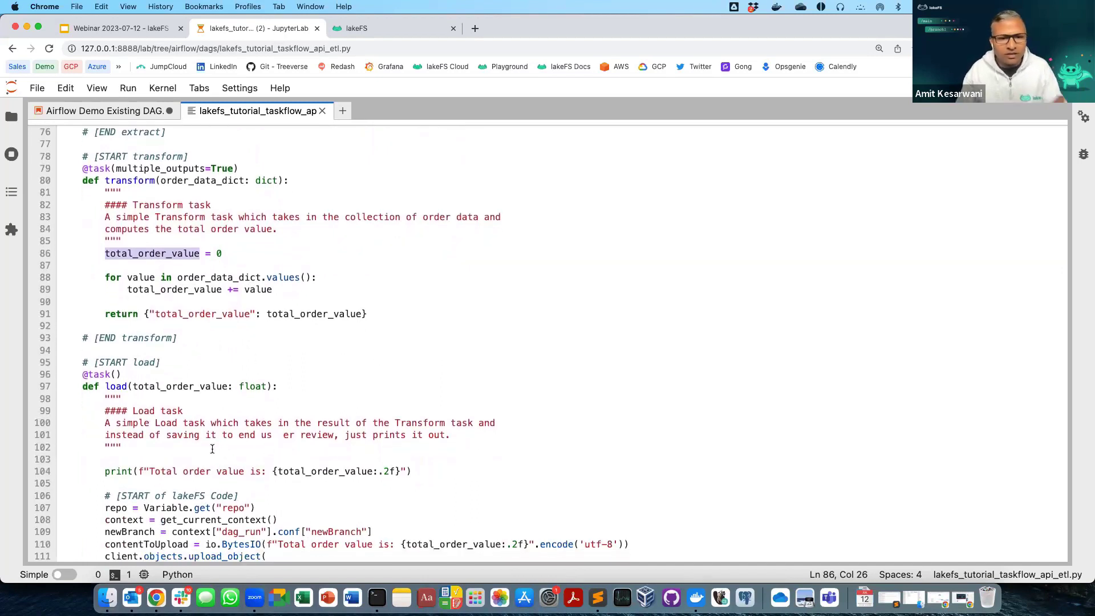
# Examine the load task's lakeFS code, including the upload_object call and the repo and newBranch parameters
pyautogui.scroll(-4, 212, 449)
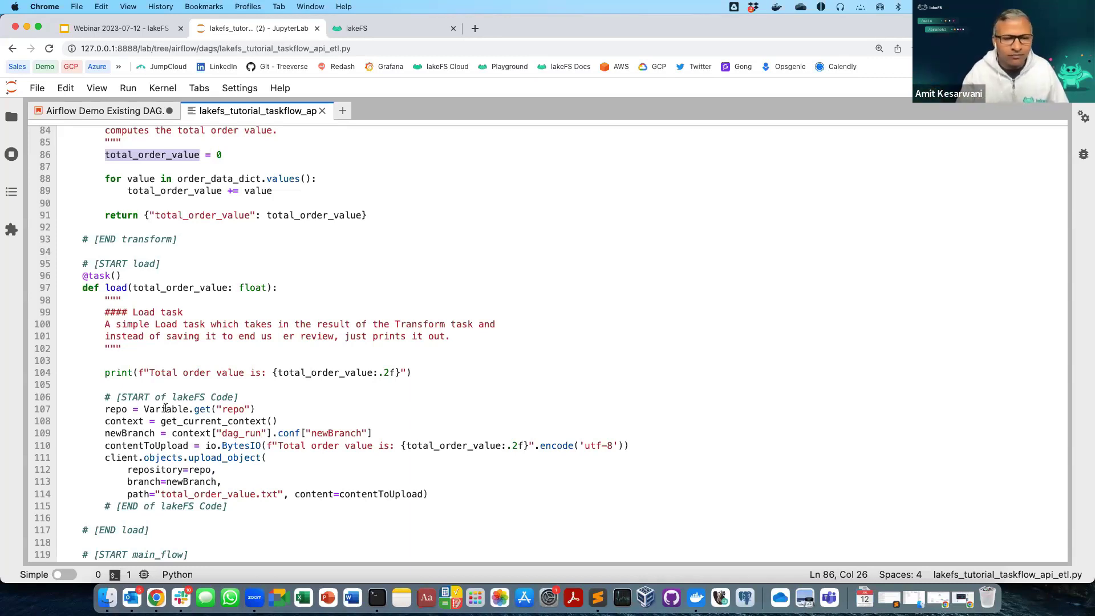
pyautogui.doubleClick(220, 457)
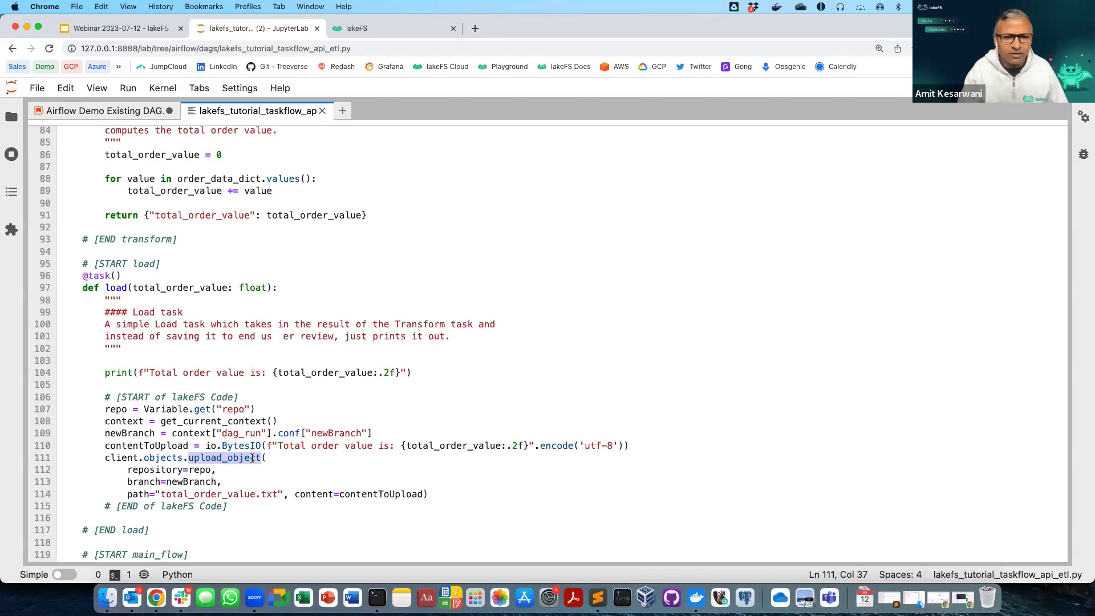
pyautogui.scroll(-3, 252, 458)
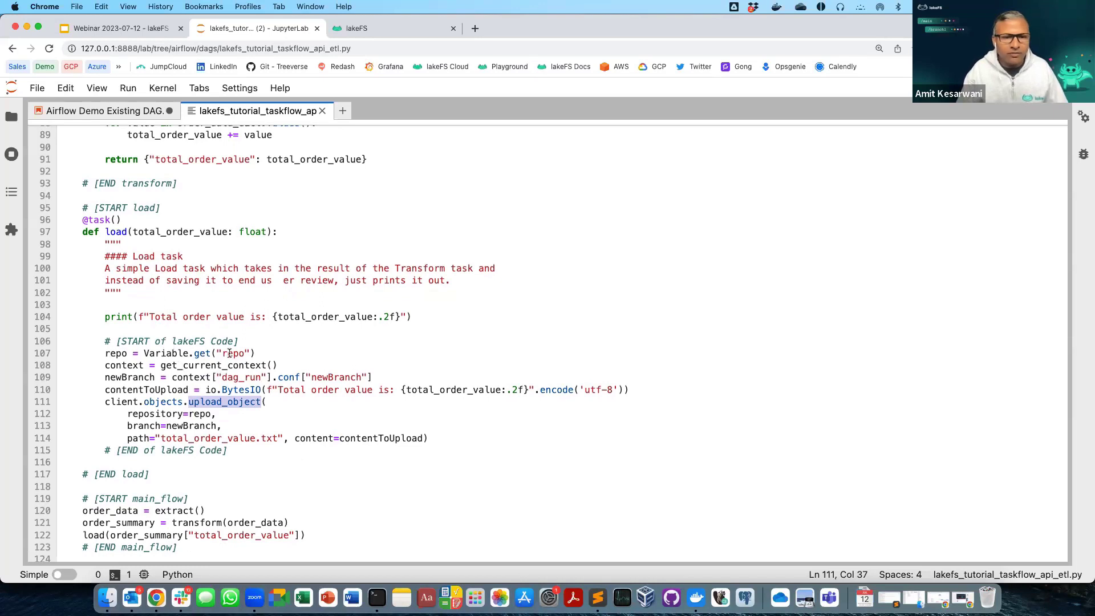
pyautogui.doubleClick(230, 353)
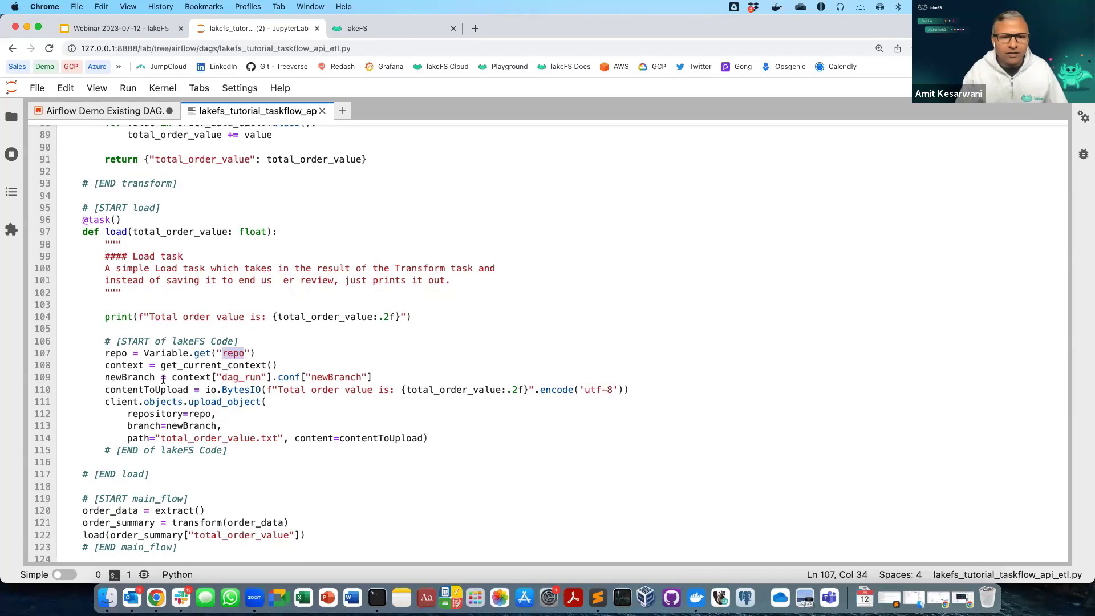
pyautogui.doubleClick(337, 377)
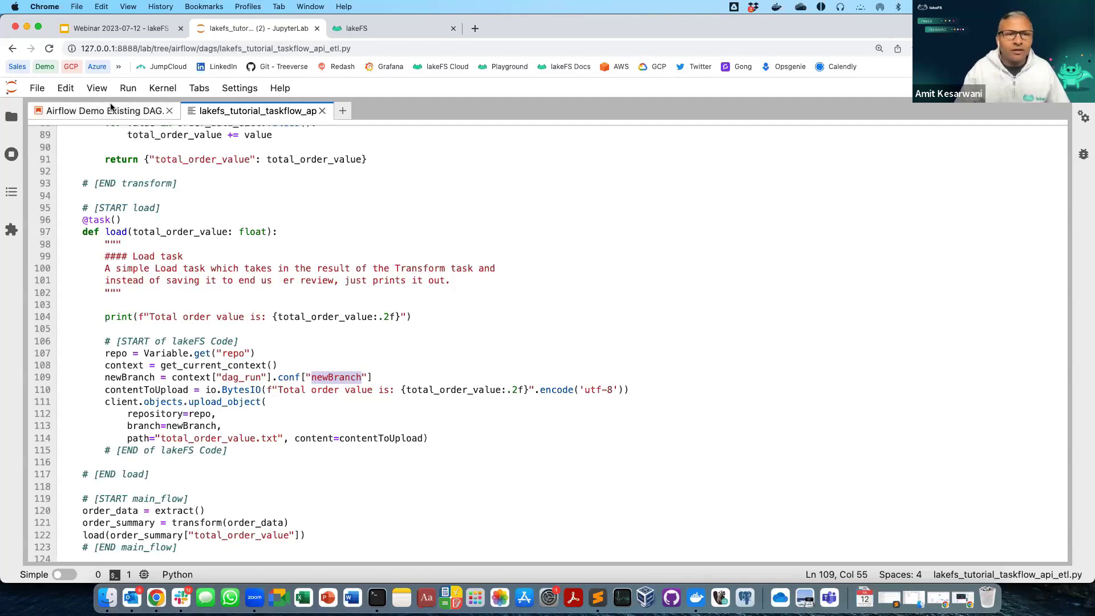
# Return to the Existing DAG notebook and run the cell that unpauses both DAGs and triggers lakefs_wrapper_dag
pyautogui.click(105, 111)
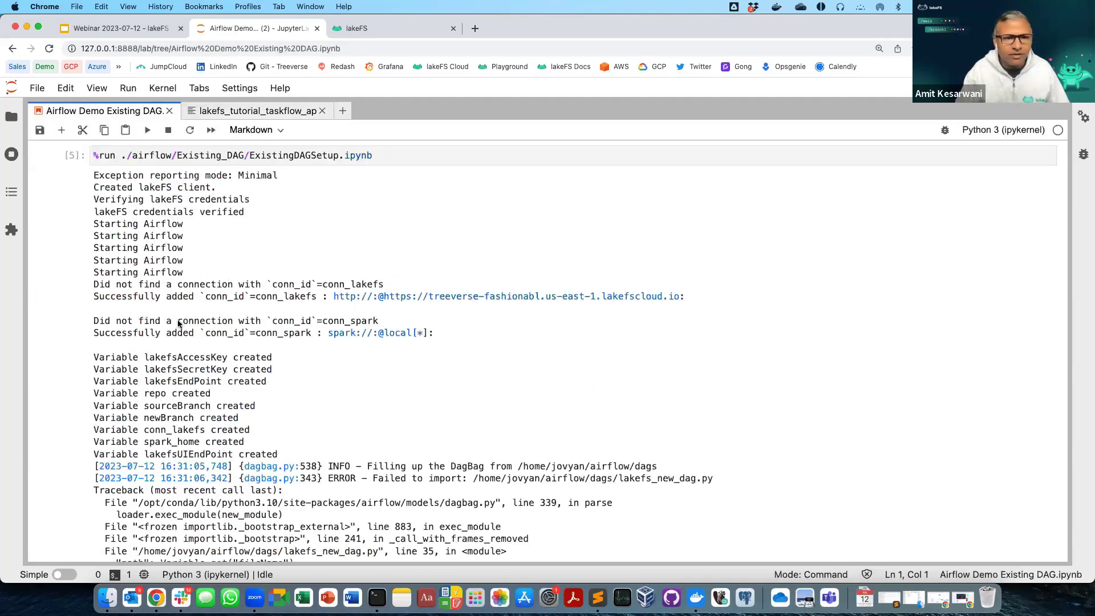
pyautogui.scroll(-5, 178, 323)
pyautogui.scroll(-20, 178, 324)
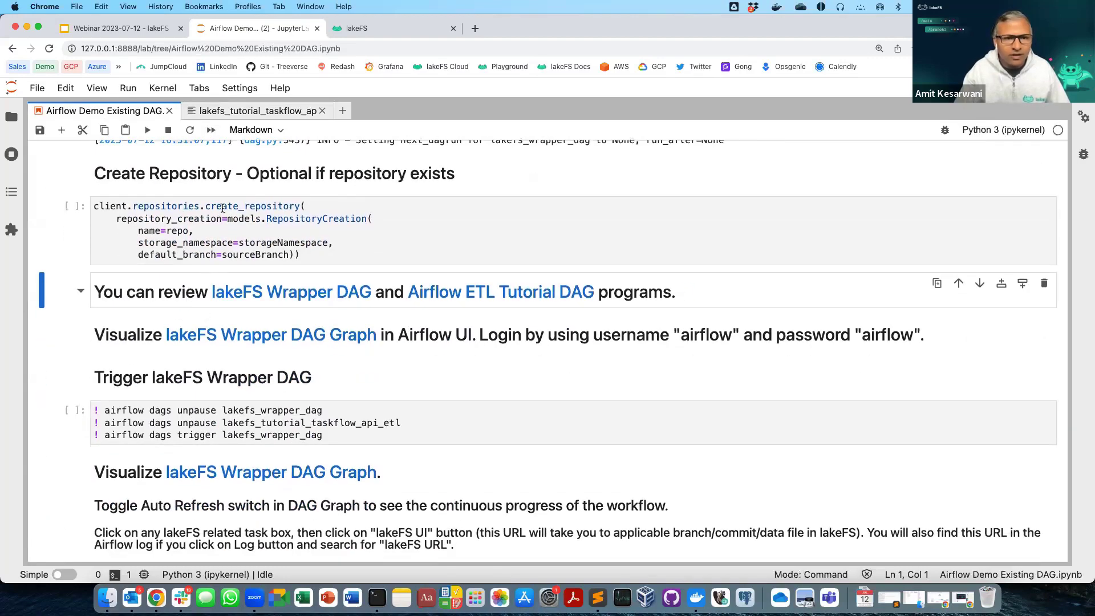
pyautogui.click(223, 209)
pyautogui.scroll(-3, 222, 209)
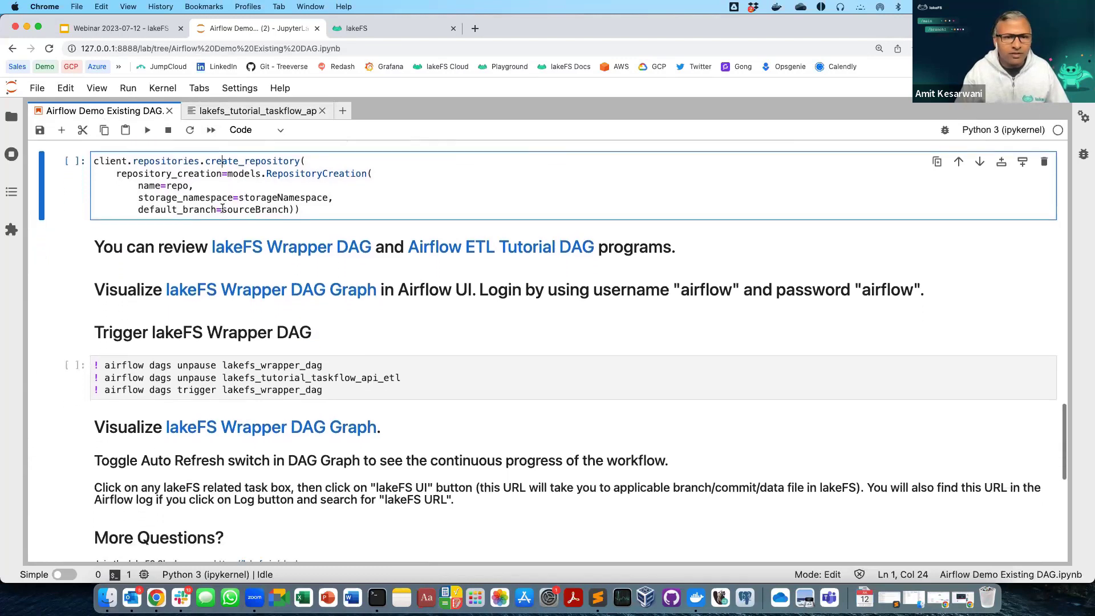
pyautogui.click(201, 347)
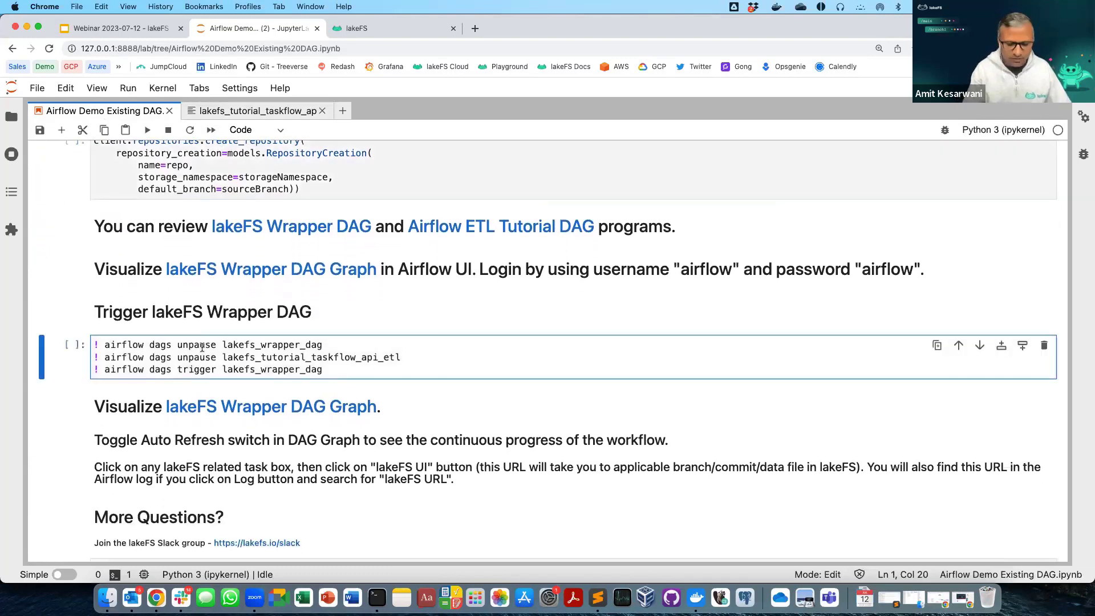
pyautogui.hotkey('shift', 'Return')
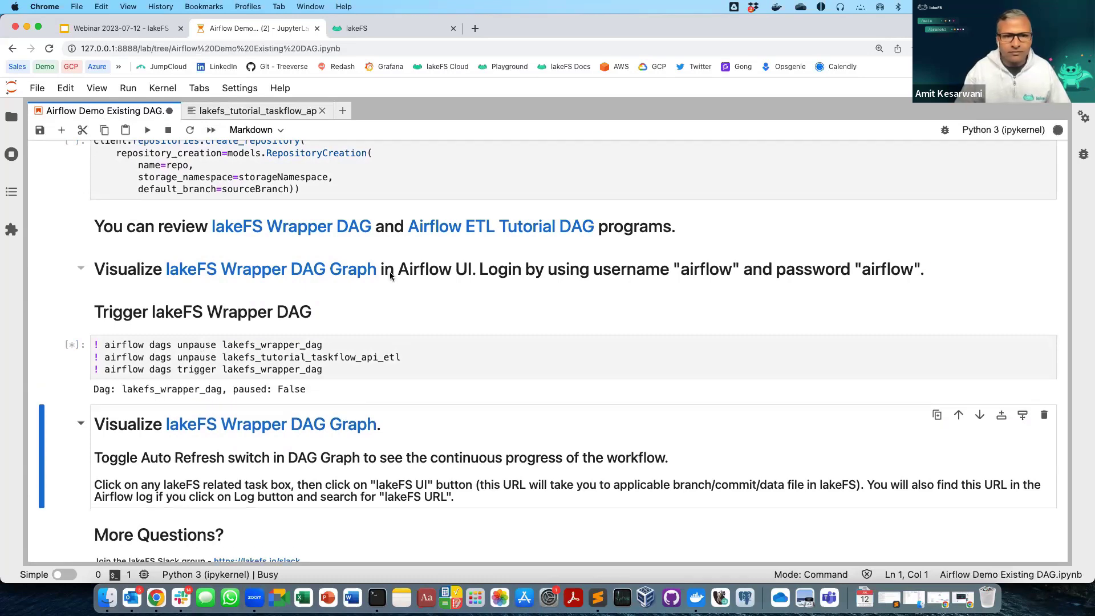
# Open the lakeFS Wrapper DAG Graph from the notebook and sign in to Airflow with the saved username and password
pyautogui.scroll(-3, 390, 273)
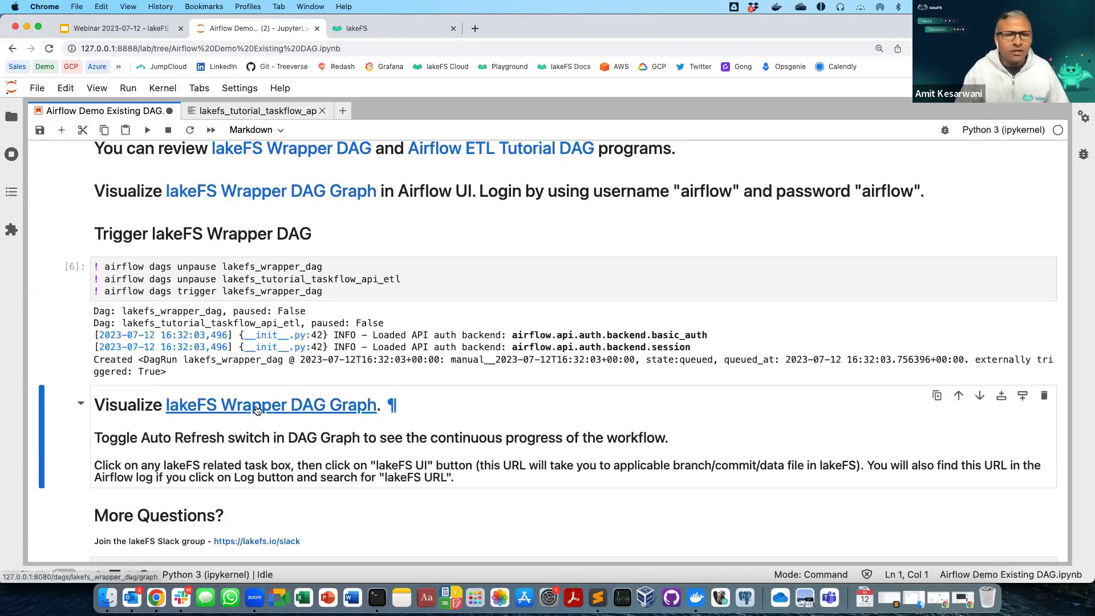
pyautogui.click(257, 409)
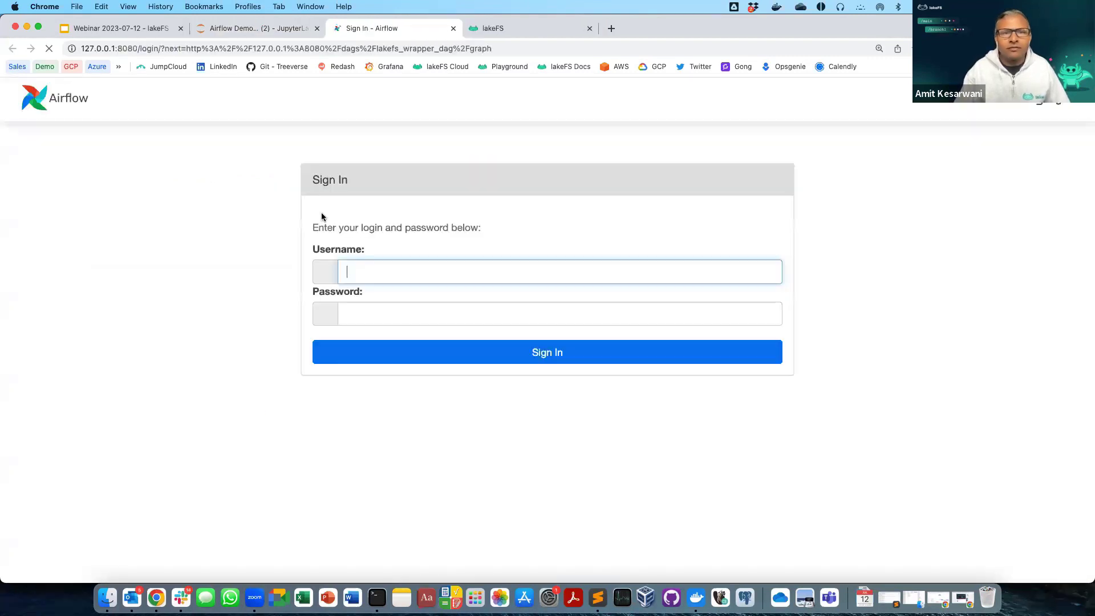
pyautogui.click(258, 30)
pyautogui.click(692, 203)
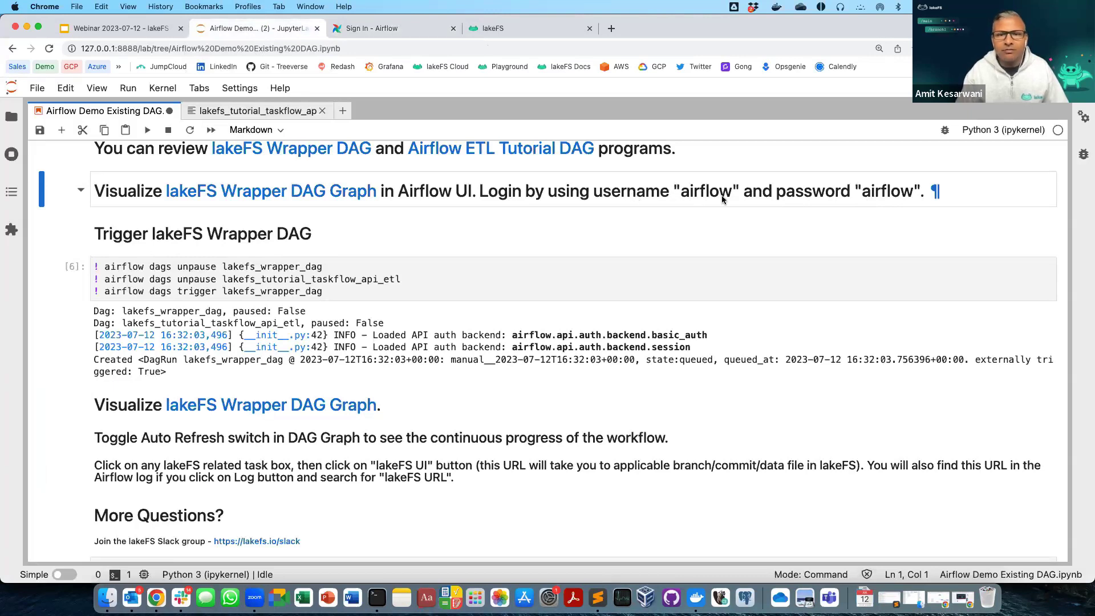
pyautogui.click(381, 30)
pyautogui.click(399, 312)
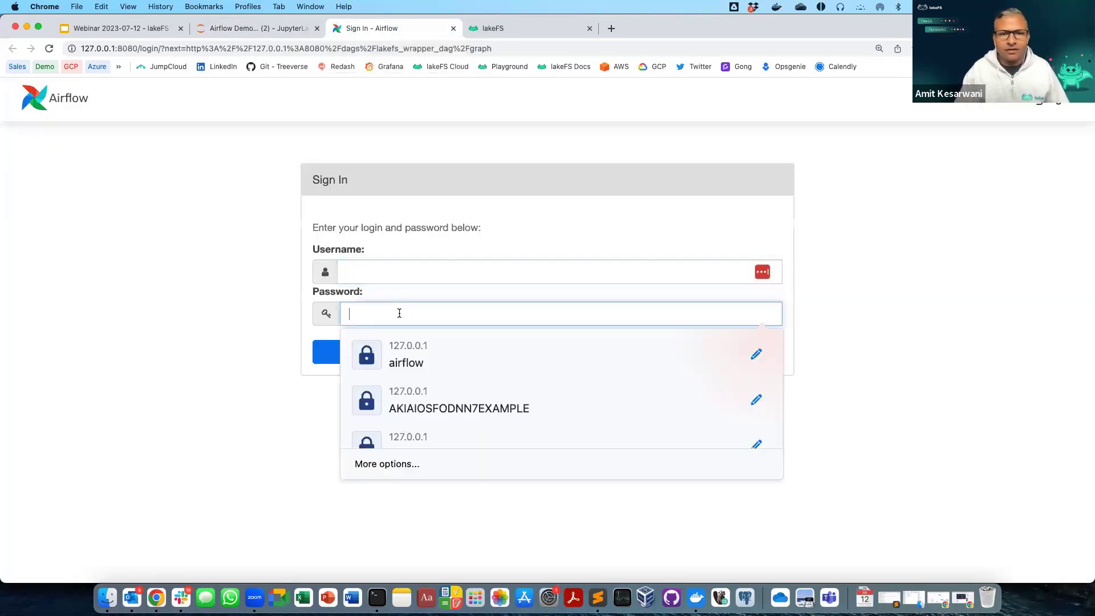
pyautogui.click(399, 370)
pyautogui.click(540, 356)
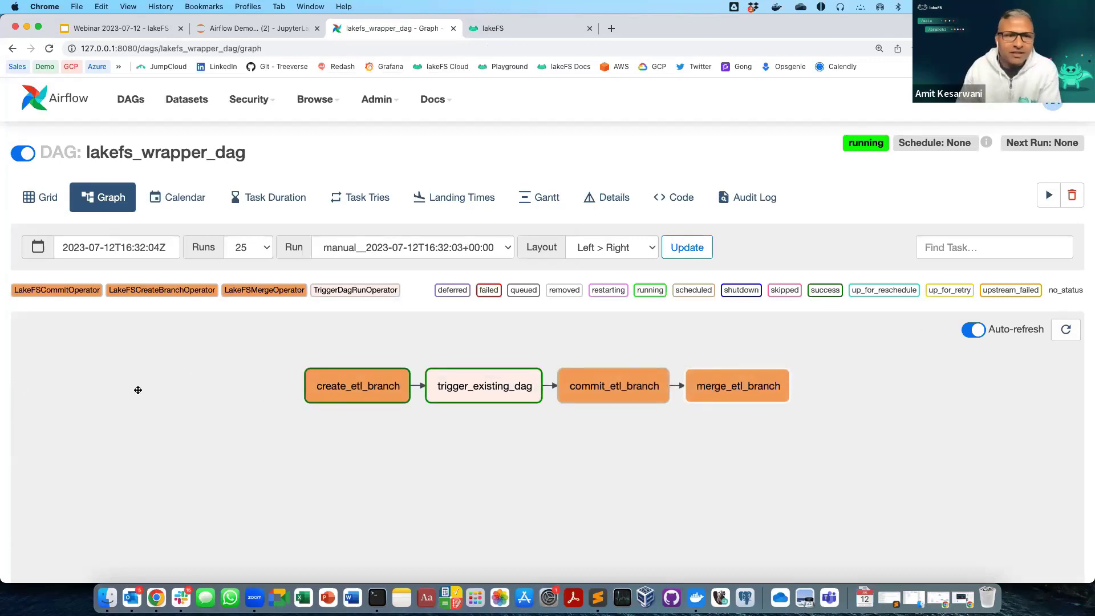
# Compare the Existing DAGs slide with the lakefs_wrapper_dag graph and inspect the status details of its branch, trigger, commit and merge tasks
pyautogui.click(97, 29)
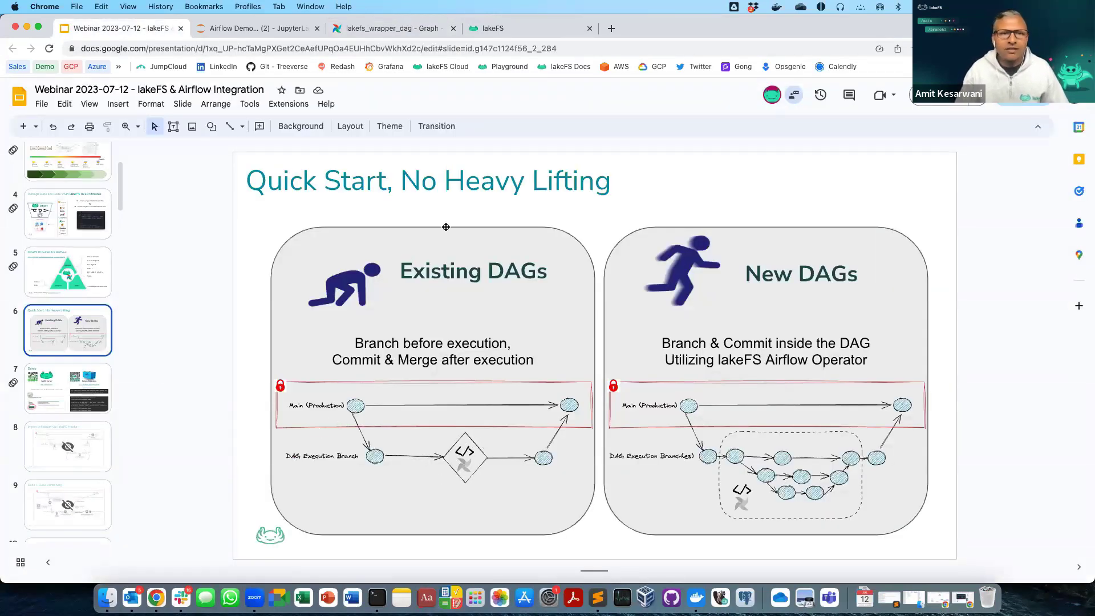
pyautogui.click(404, 33)
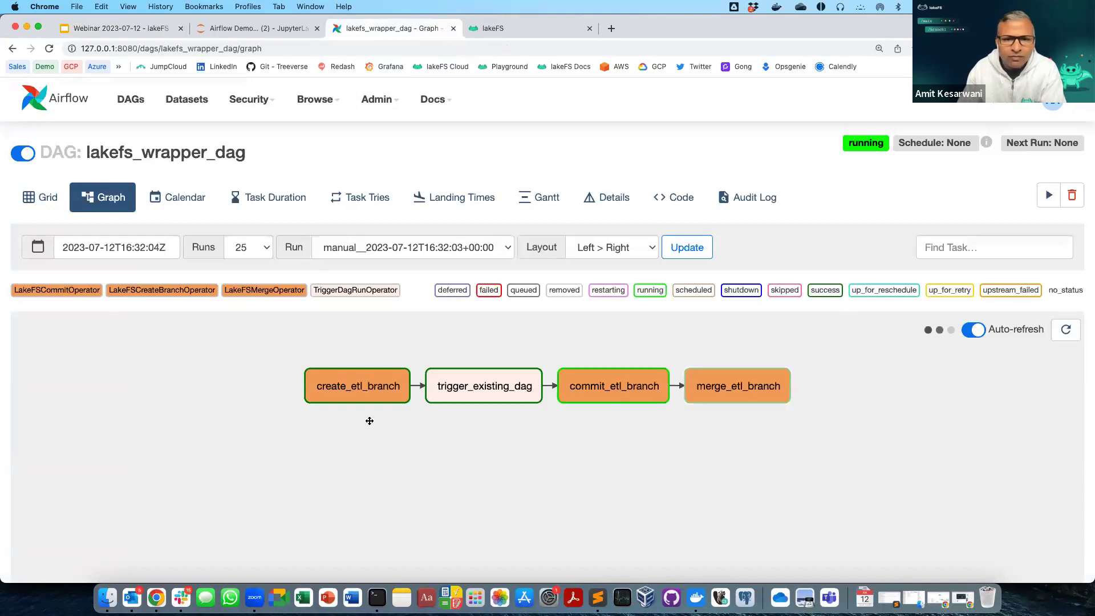
pyautogui.moveTo(470, 394)
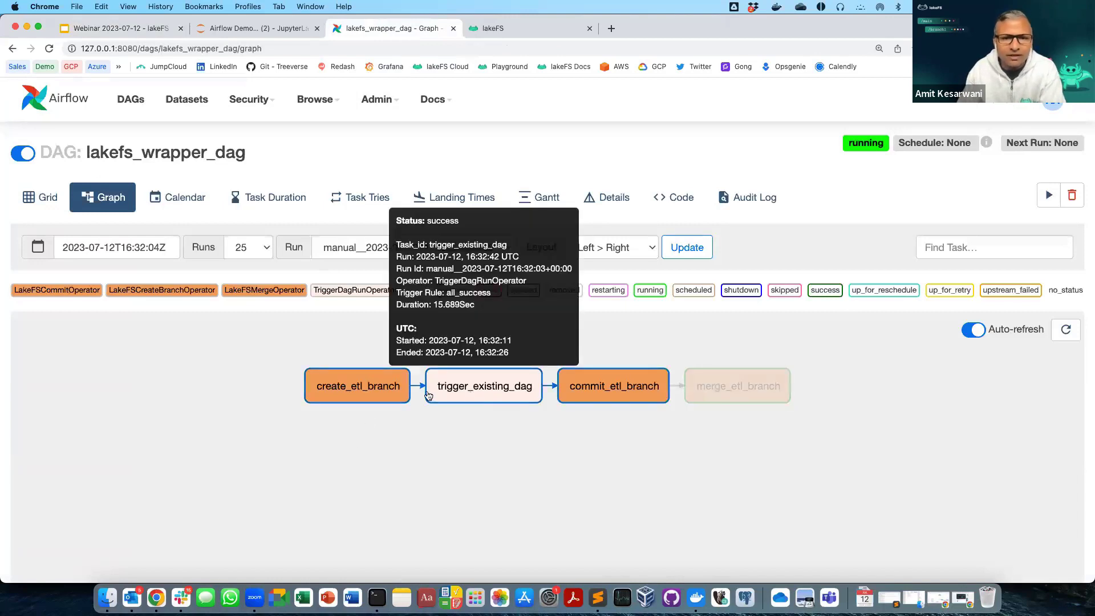
pyautogui.moveTo(361, 397)
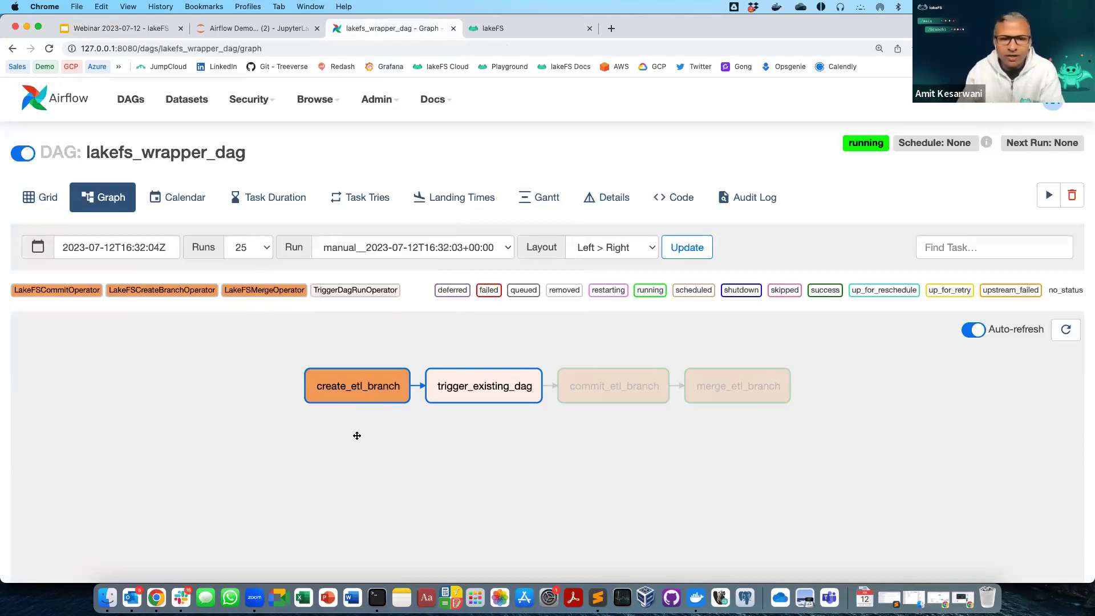
pyautogui.moveTo(534, 386)
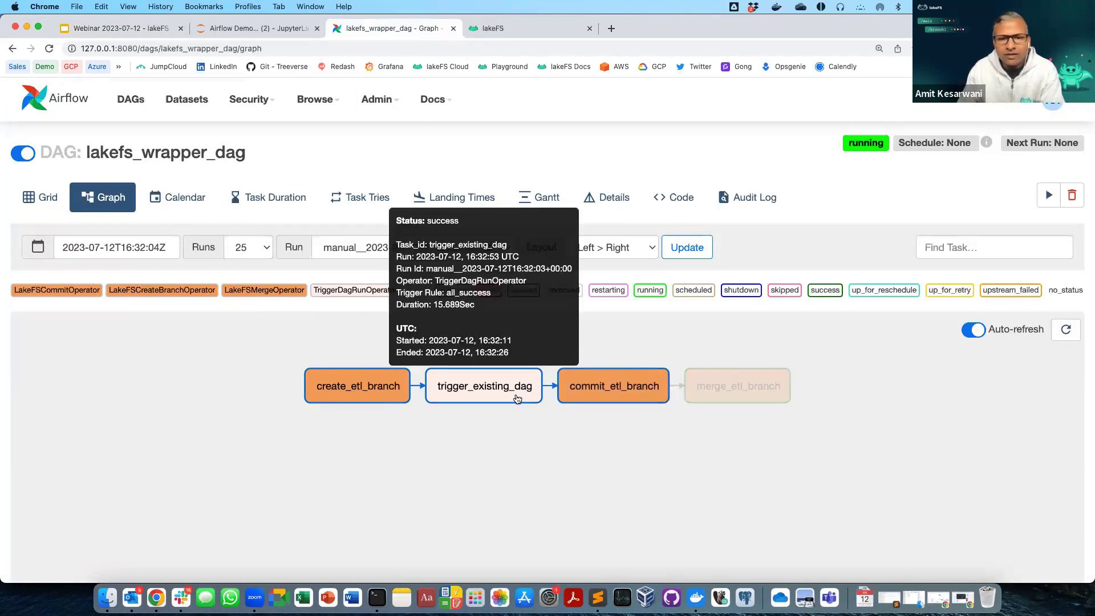
pyautogui.moveTo(587, 401)
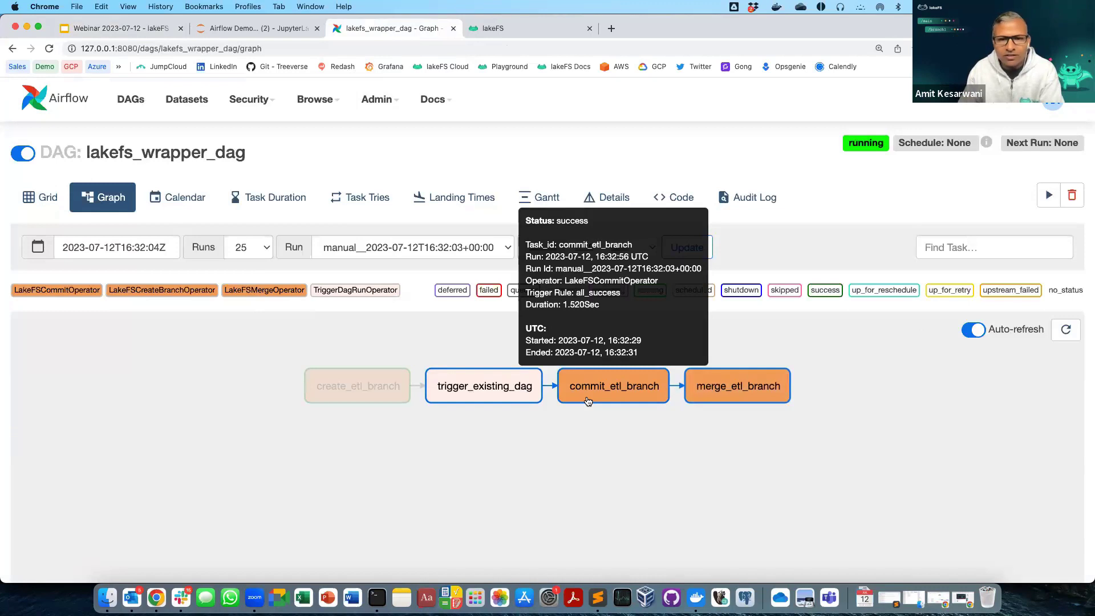
pyautogui.moveTo(710, 396)
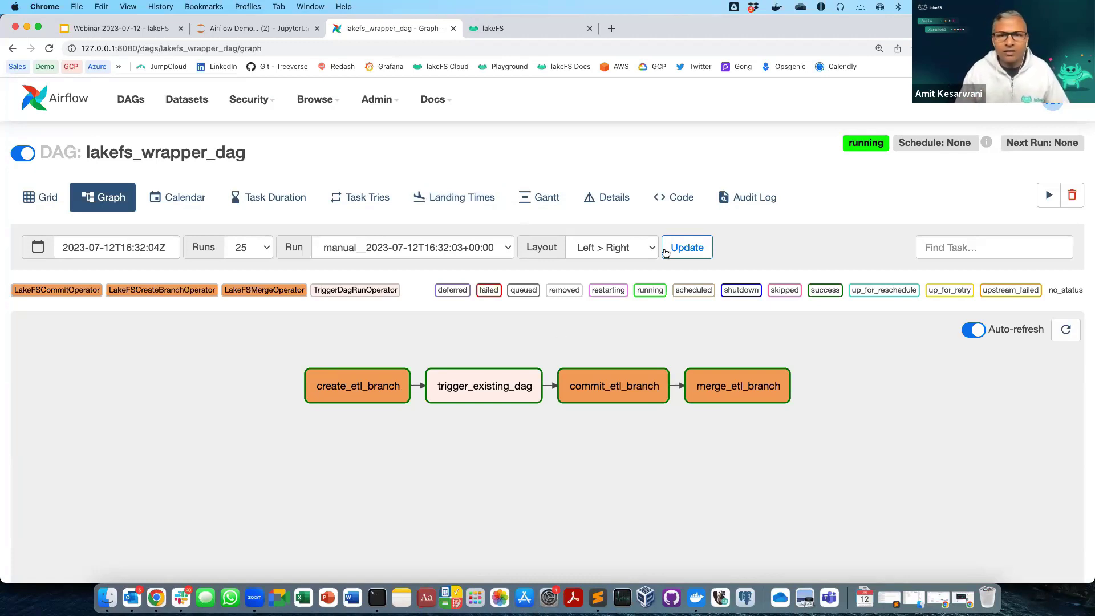
# Open the code of lakefs_wrapper_dag and examine the LakeFSCreateBranchOperator and TriggerDagRunOperator tasks
pyautogui.click(678, 204)
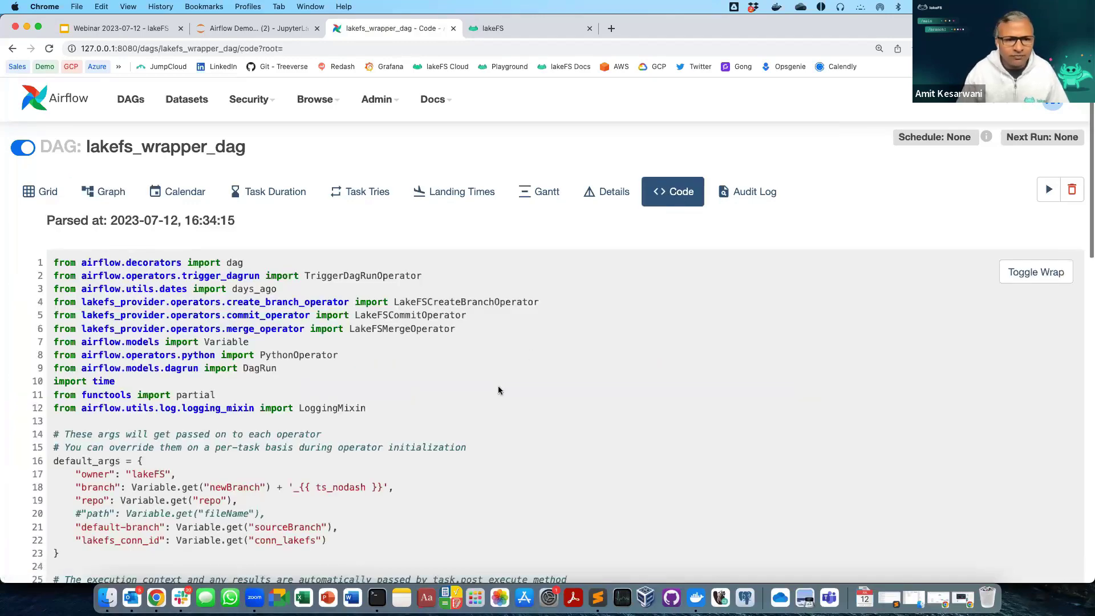
pyautogui.scroll(-3, 498, 387)
pyautogui.scroll(-6, 498, 386)
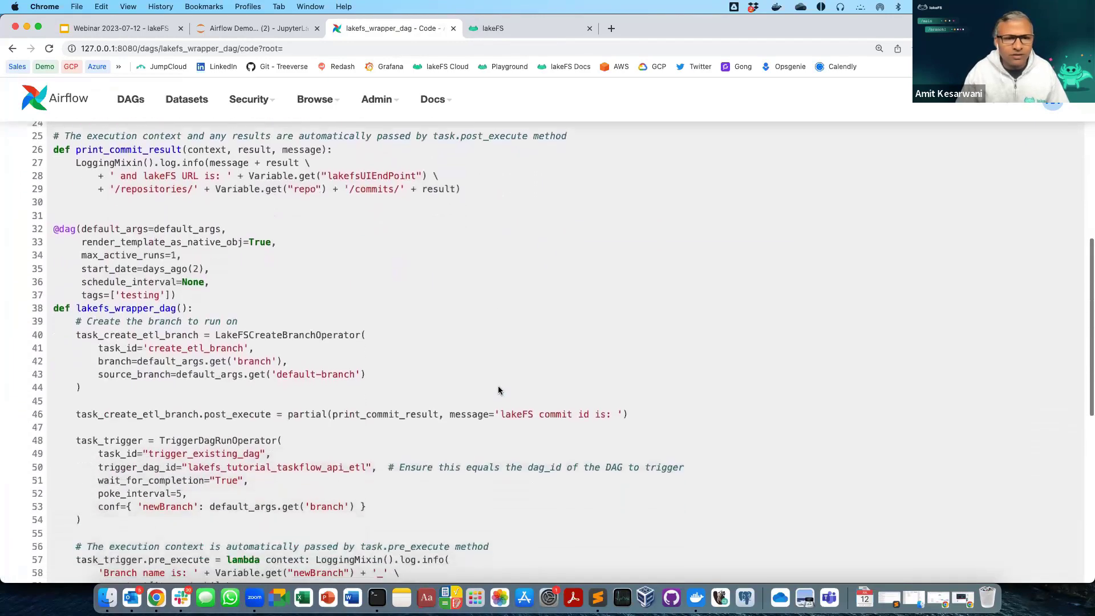
pyautogui.doubleClick(295, 334)
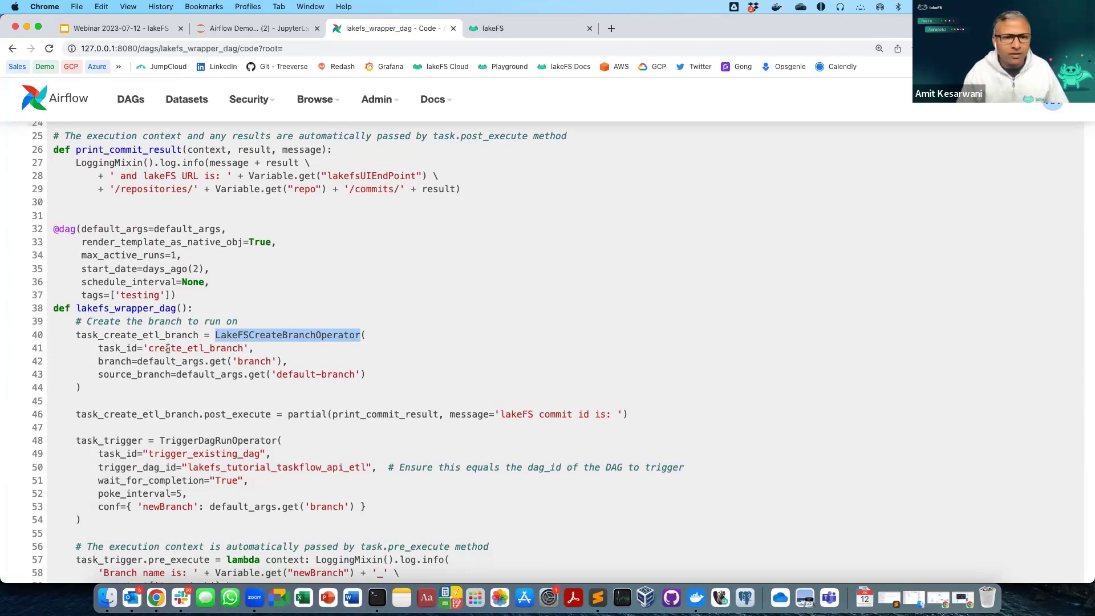
pyautogui.scroll(-3, 214, 368)
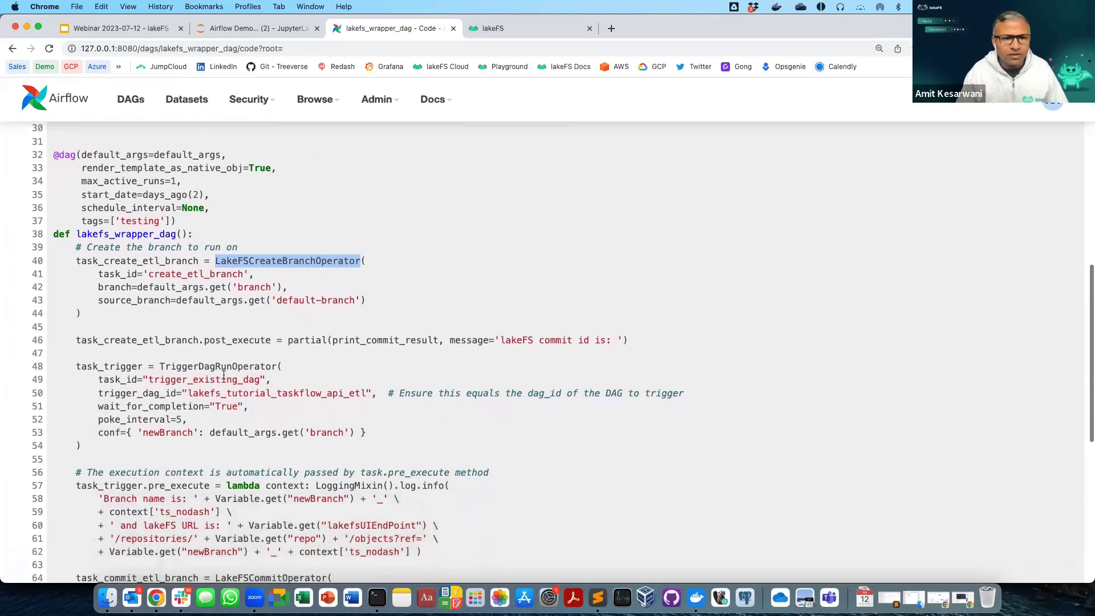
pyautogui.doubleClick(214, 367)
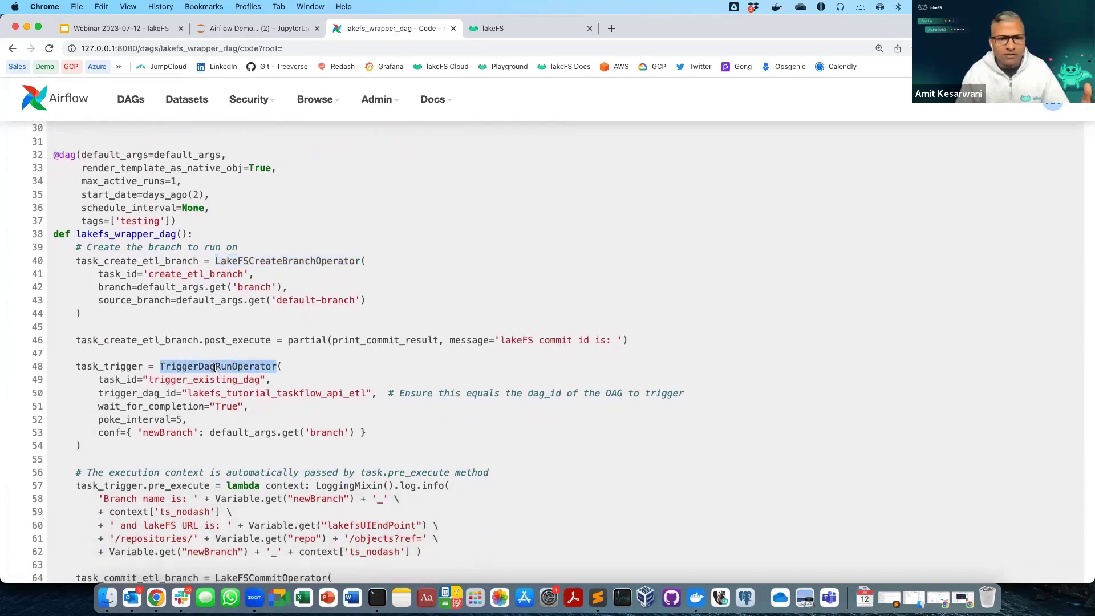
# Examine the LakeFSCommitOperator and LakeFSMergeOperator tasks and the task order at the end of the wrapper DAG code
pyautogui.scroll(-4, 214, 368)
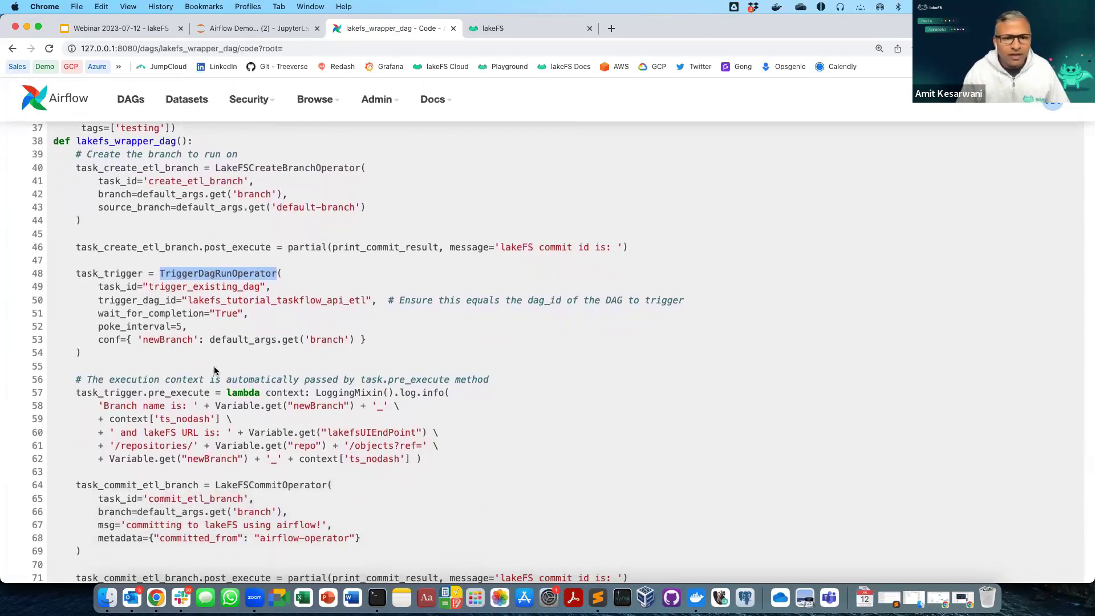
pyautogui.scroll(-5, 215, 371)
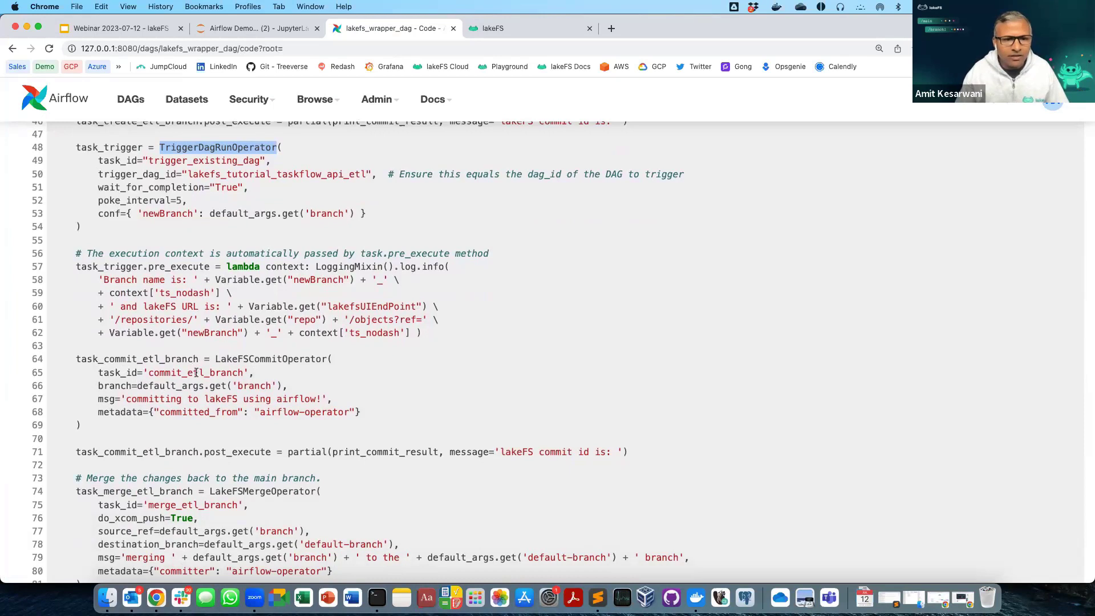
pyautogui.doubleClick(268, 359)
pyautogui.scroll(-2, 268, 360)
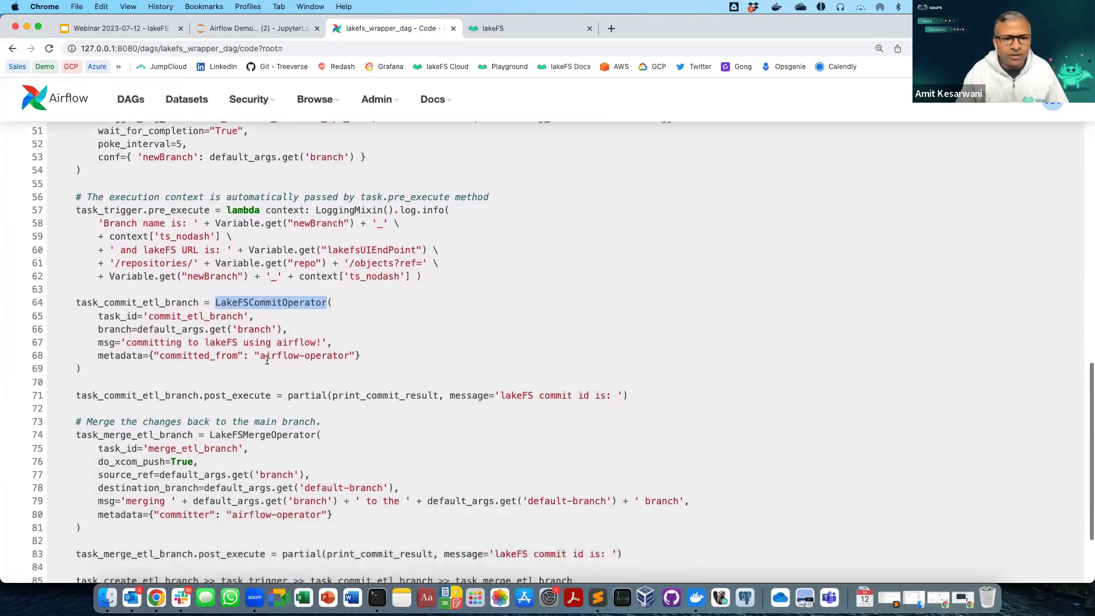
pyautogui.scroll(-2, 268, 359)
pyautogui.doubleClick(262, 395)
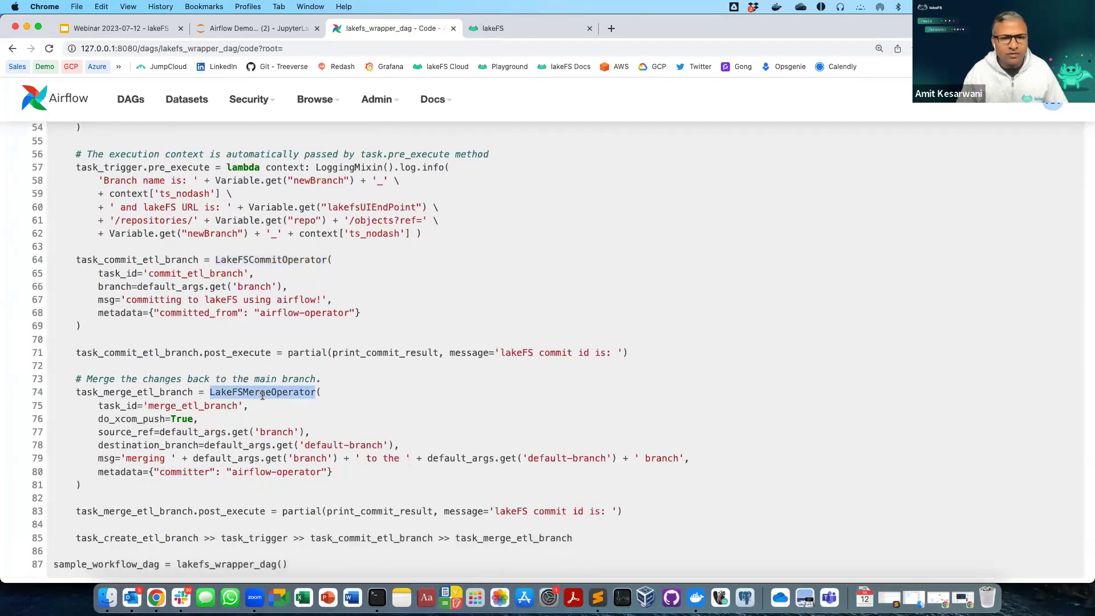
pyautogui.scroll(-3, 263, 396)
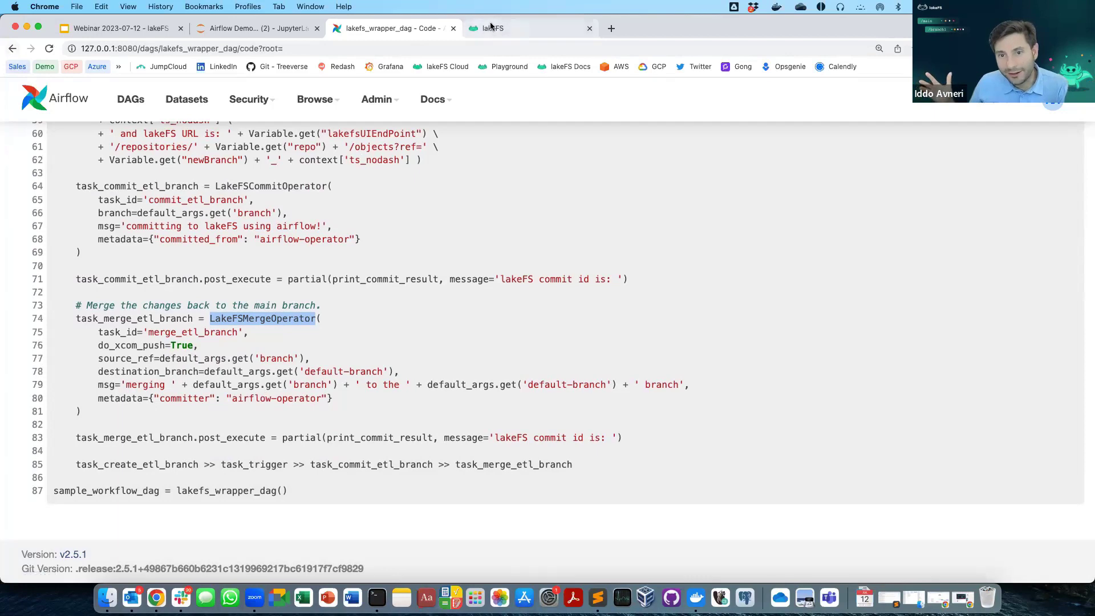
# Return to the lakefs_wrapper_dag graph and follow the lakeFS link from the commit_etl_branch task instance to its commit
pyautogui.click(13, 50)
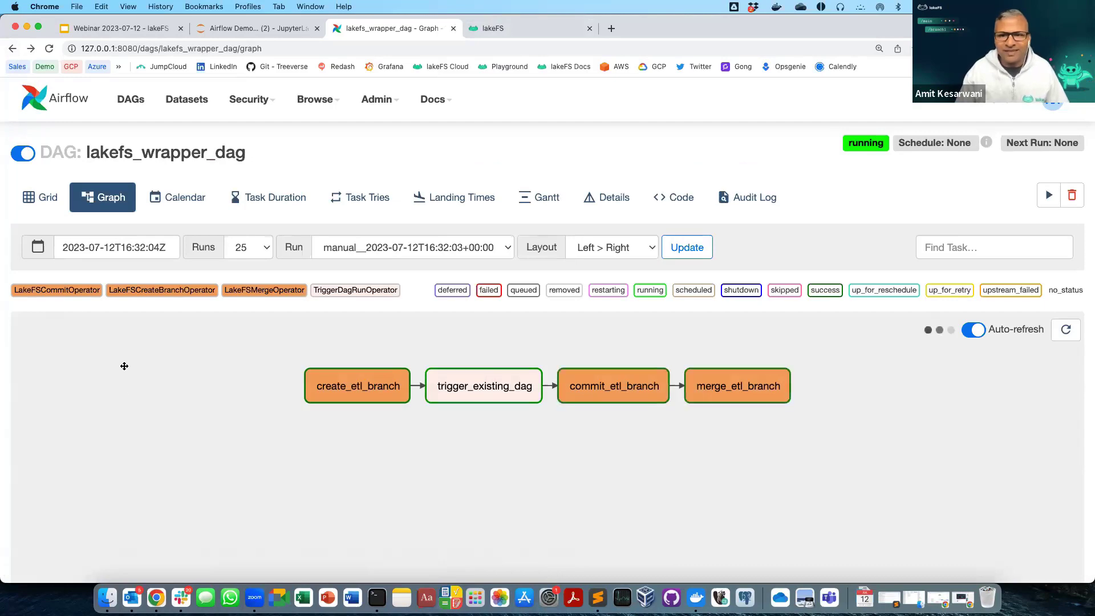
pyautogui.click(593, 389)
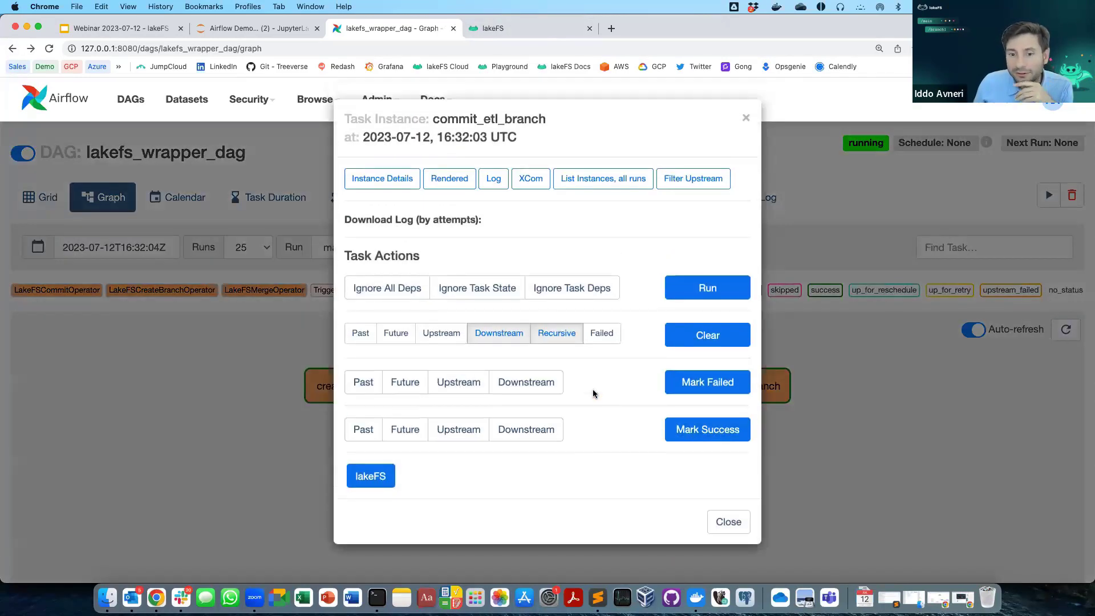
pyautogui.click(728, 523)
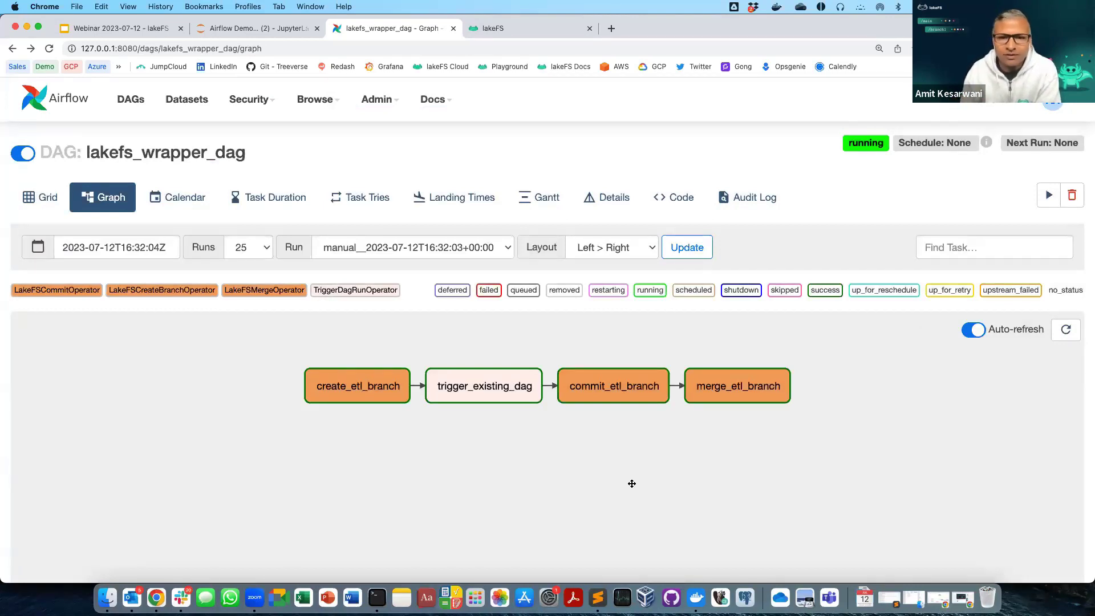
pyautogui.click(598, 400)
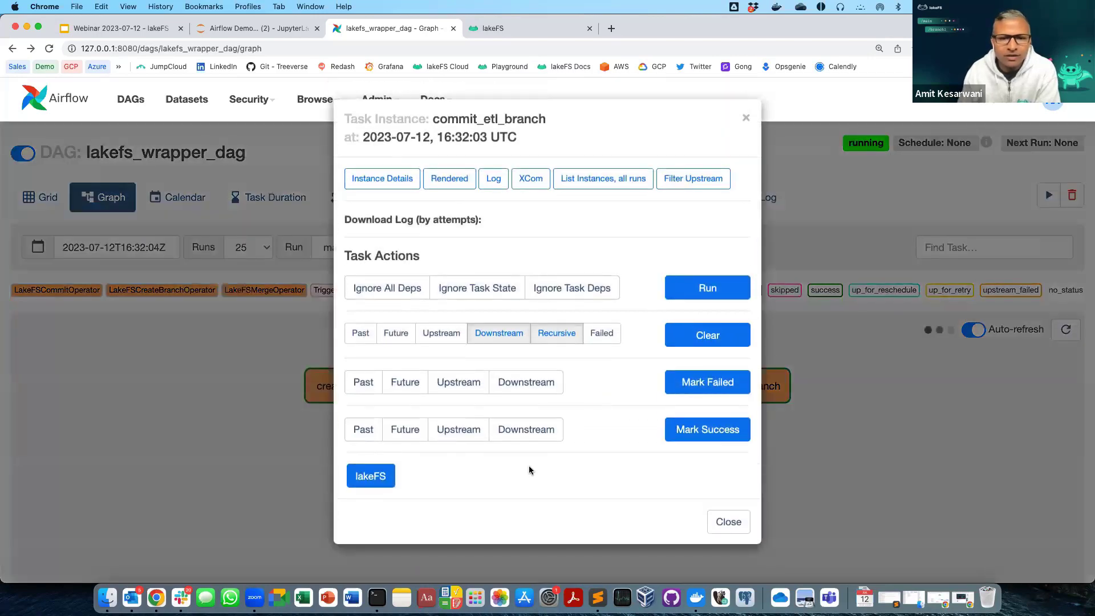
pyautogui.click(370, 488)
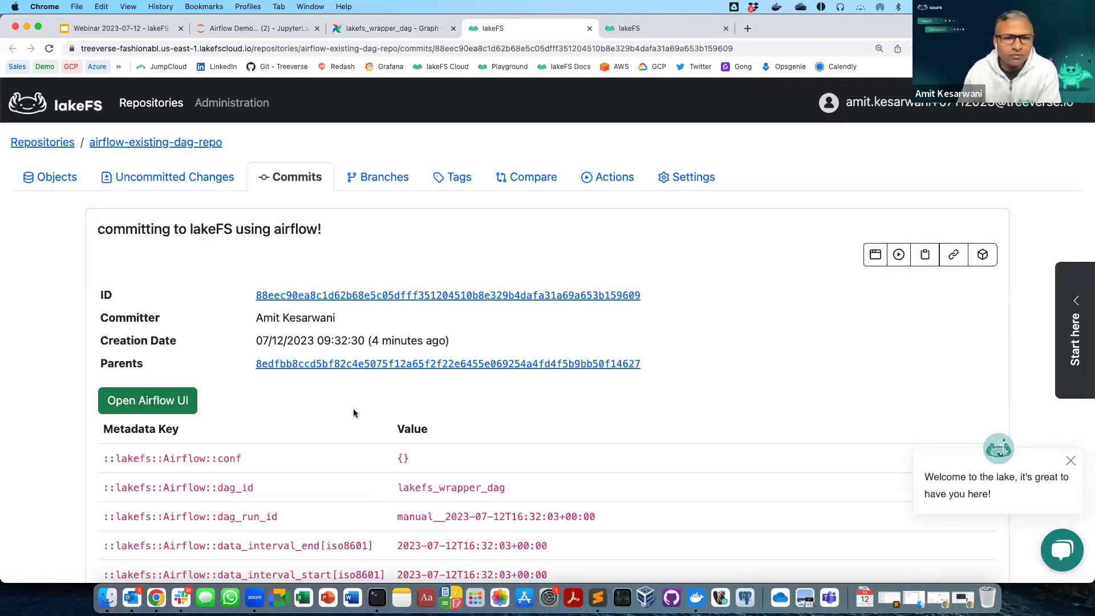
# Examine the commit's Airflow metadata in lakeFS, including its DAG run URLs, down to the changed files
pyautogui.scroll(-5, 354, 413)
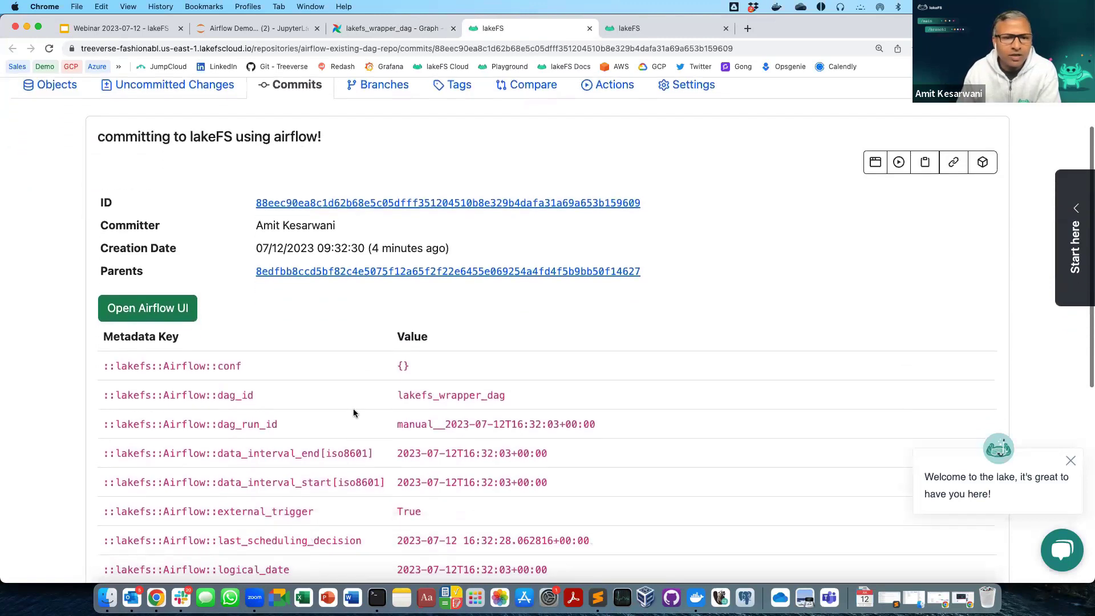
pyautogui.scroll(-4, 354, 412)
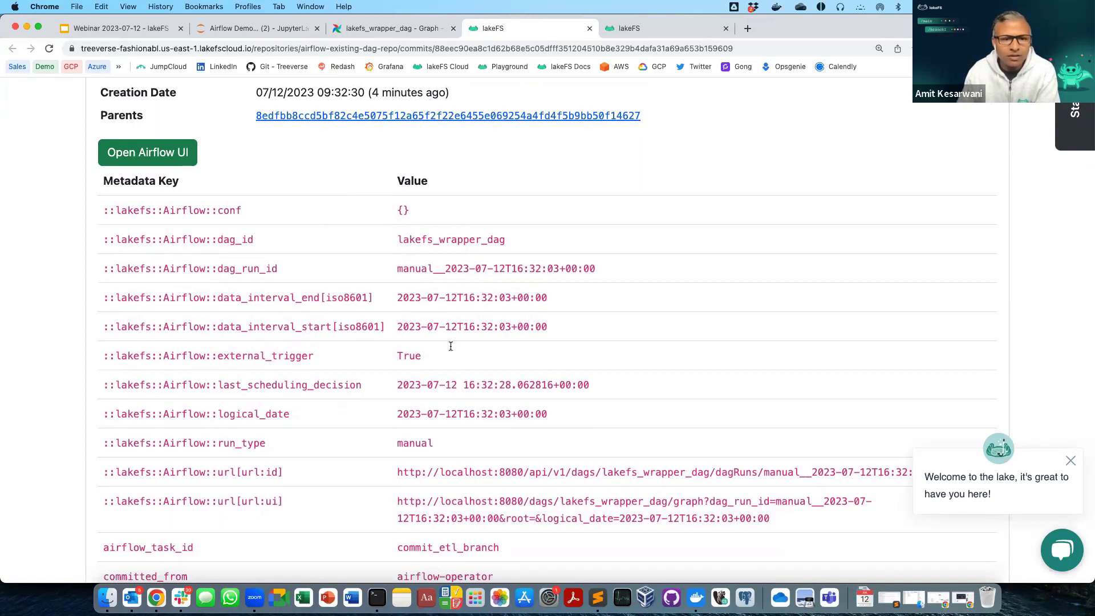
pyautogui.scroll(-1, 449, 370)
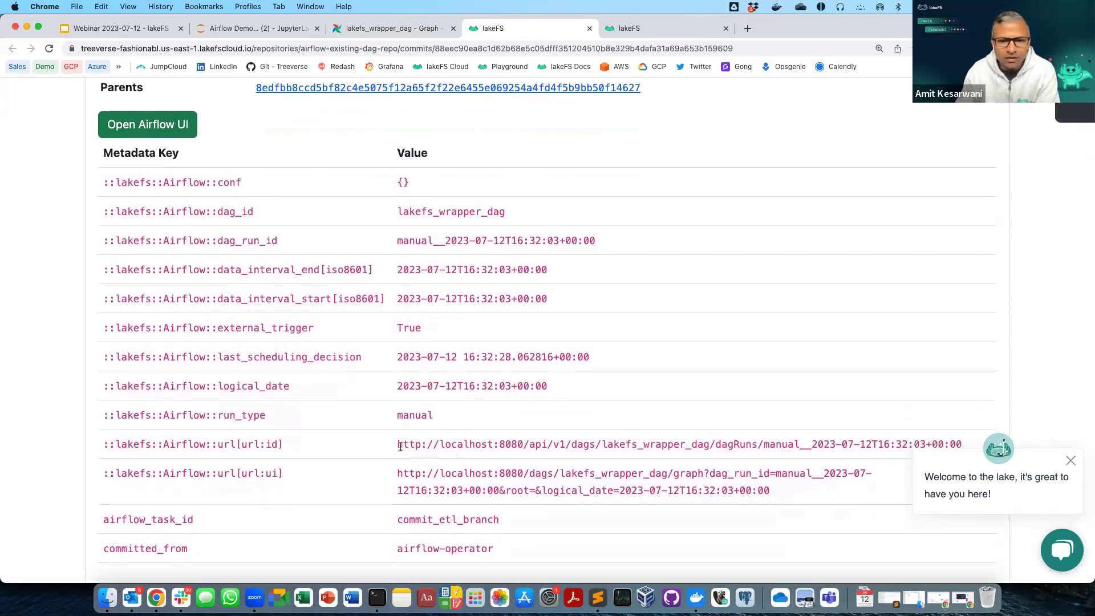
pyautogui.moveTo(398, 445); pyautogui.dragTo(596, 444)
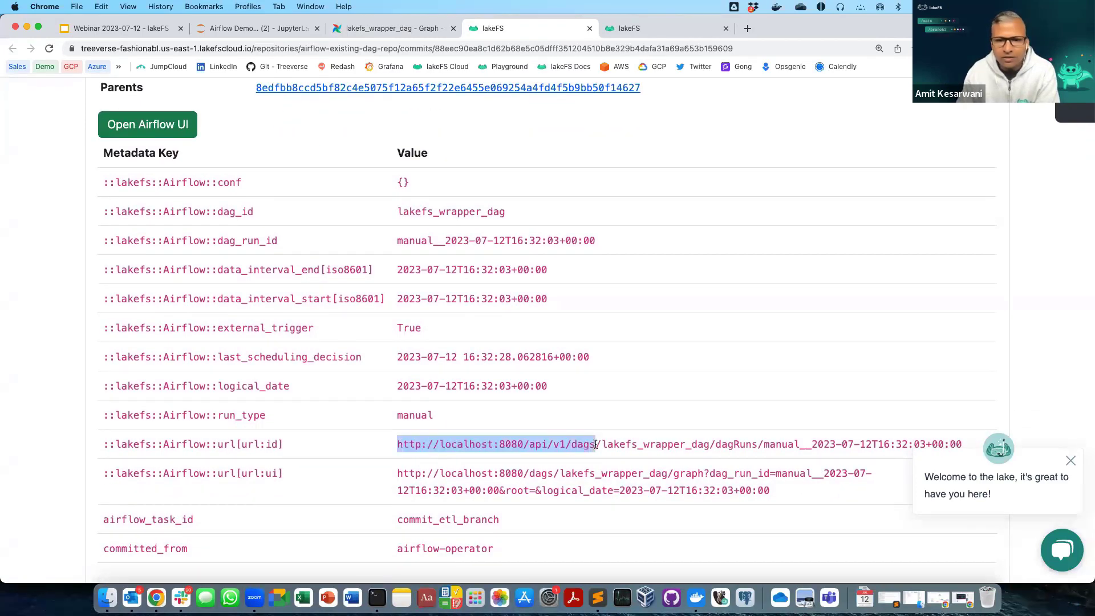
pyautogui.click(547, 483)
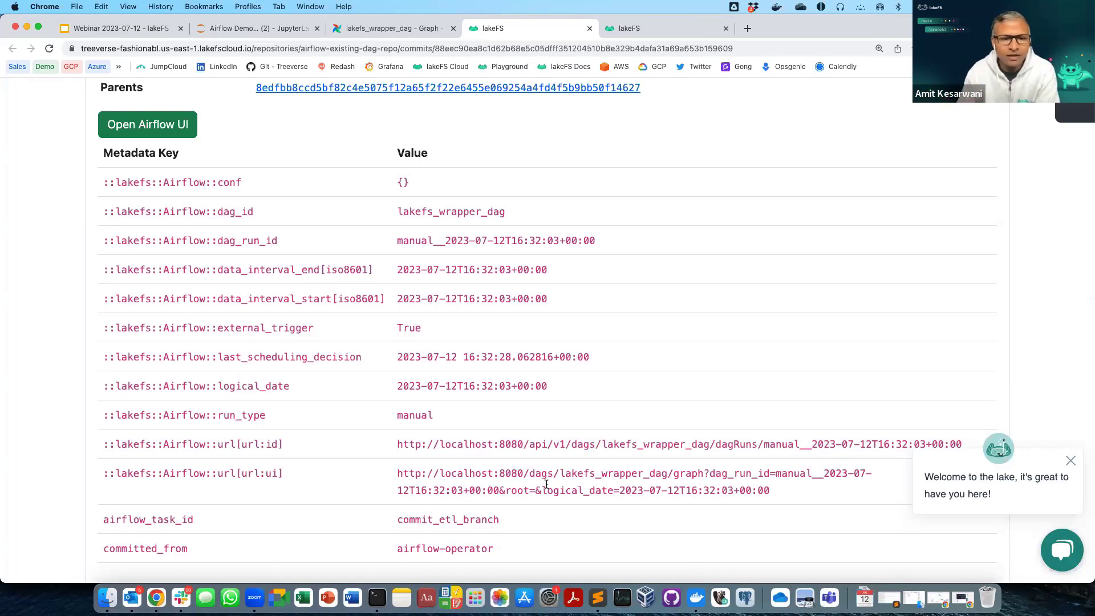
pyautogui.scroll(-3, 546, 483)
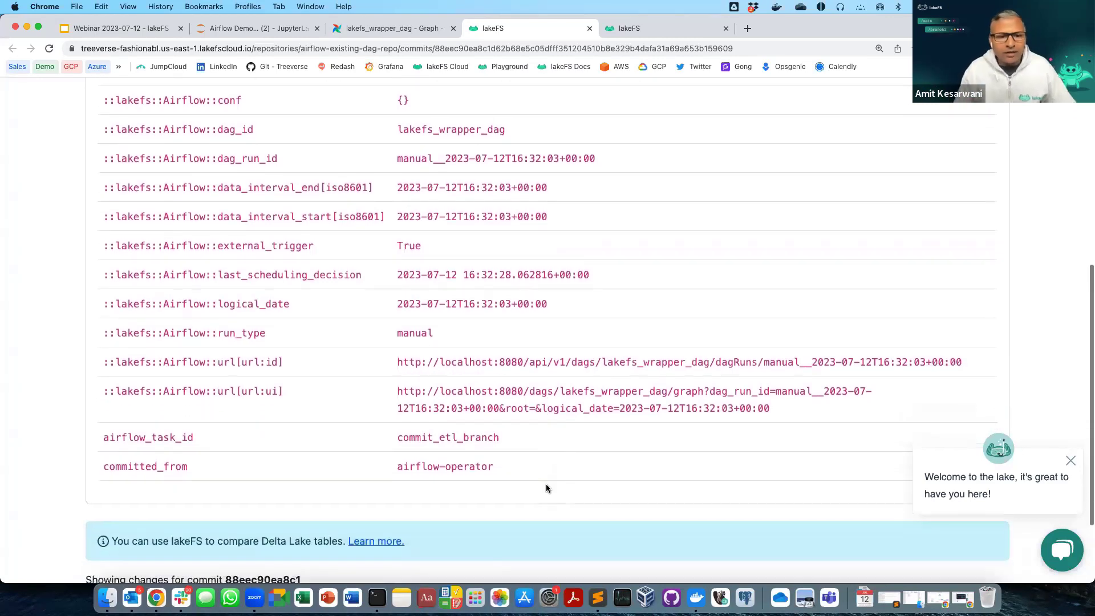
pyautogui.scroll(-4, 546, 486)
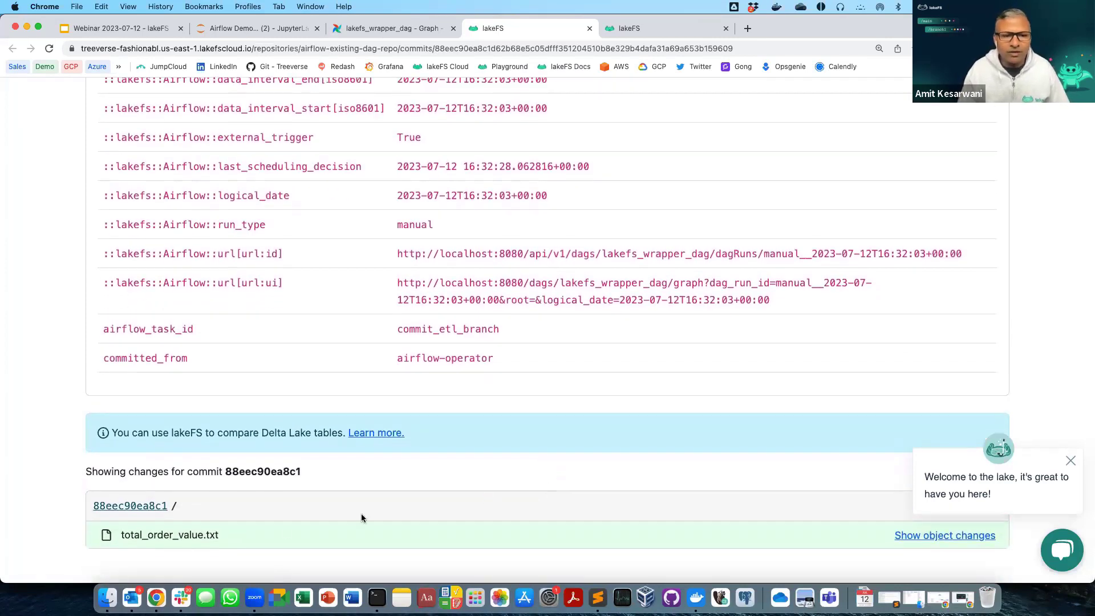
# Dismiss the welcome message and show the object changes for total_order_value.txt, highlighting the added line
pyautogui.click(1071, 460)
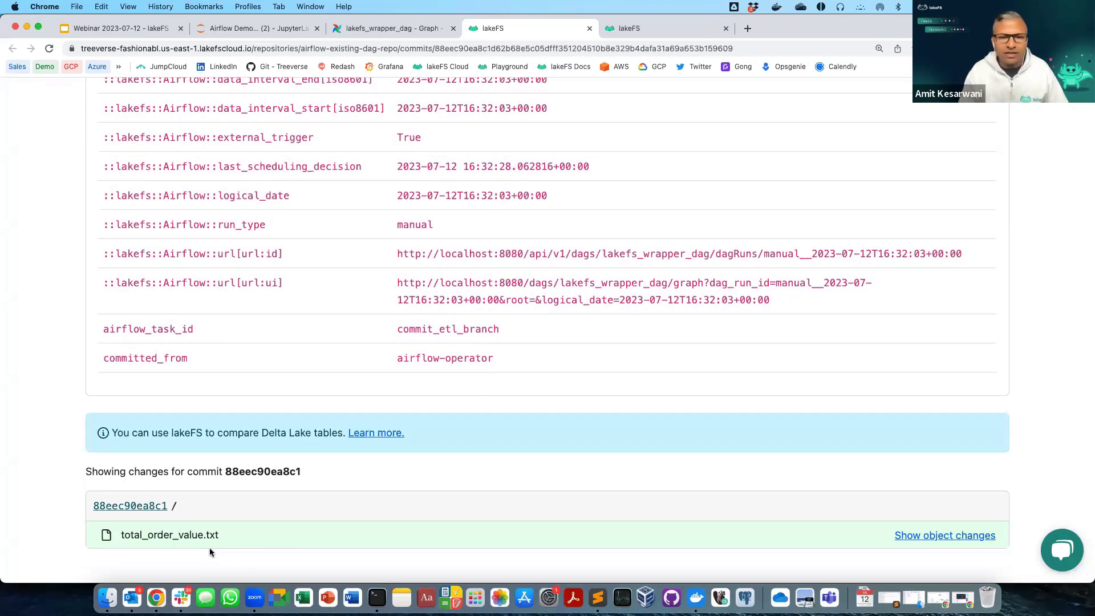
pyautogui.click(924, 540)
pyautogui.scroll(-1, 717, 410)
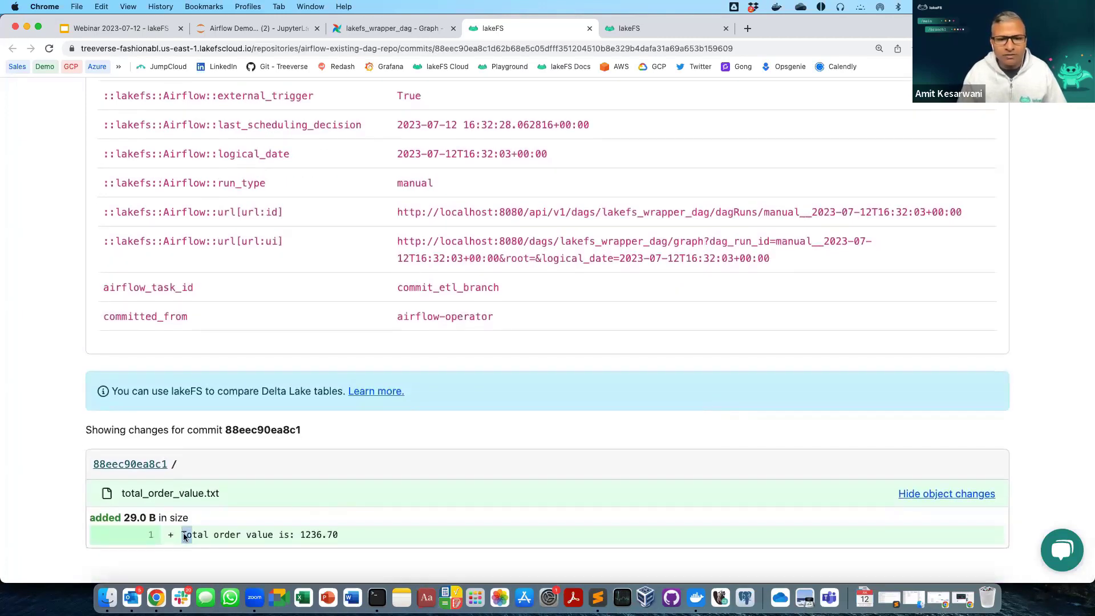
pyautogui.moveTo(182, 535); pyautogui.dragTo(337, 543)
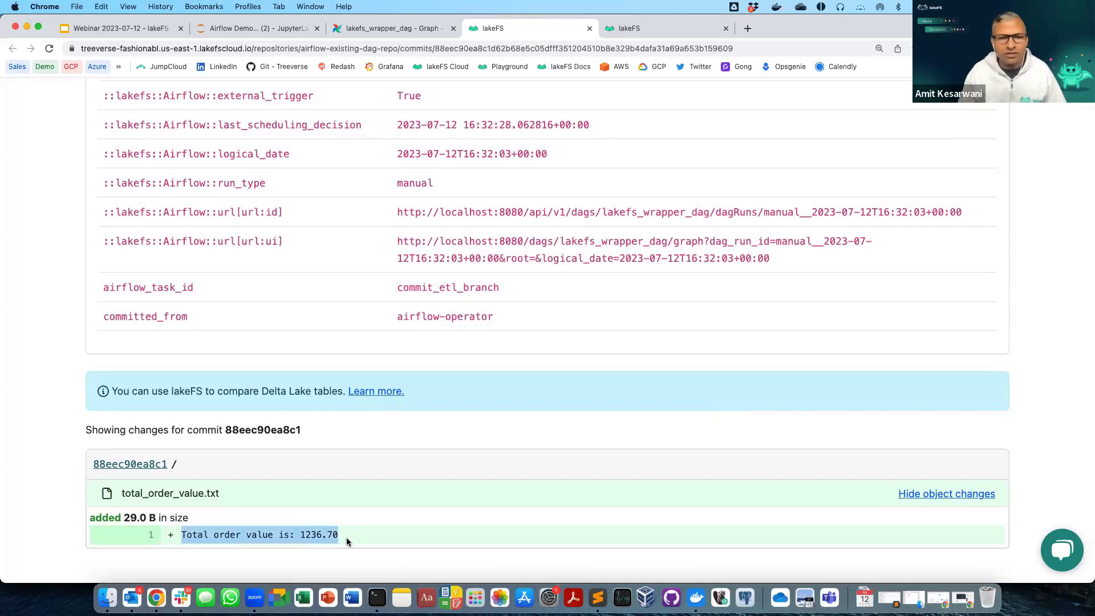
# Compare the commit_etl_branch task instance in Airflow with its lakeFS commit page, including the link back to Airflow
pyautogui.scroll(10, 14, 375)
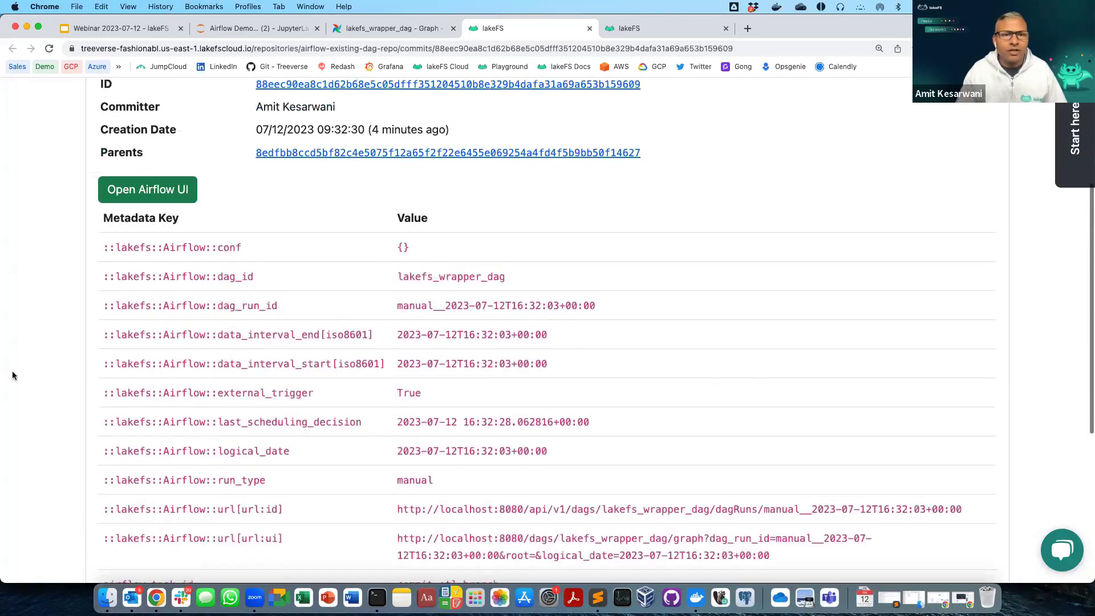
pyautogui.click(401, 30)
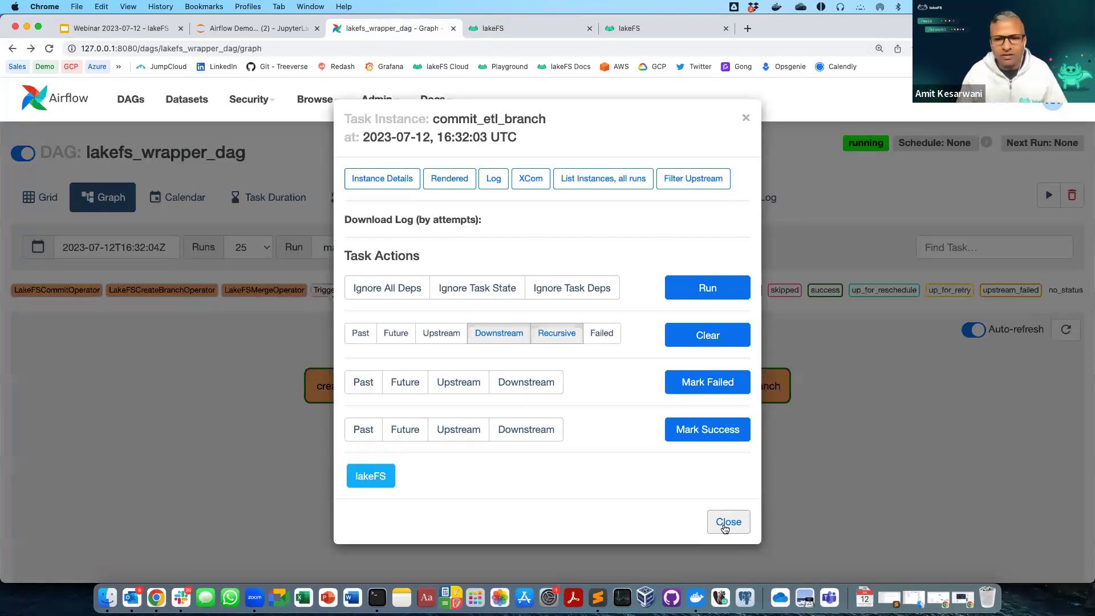
pyautogui.click(528, 25)
pyautogui.scroll(-7, 491, 349)
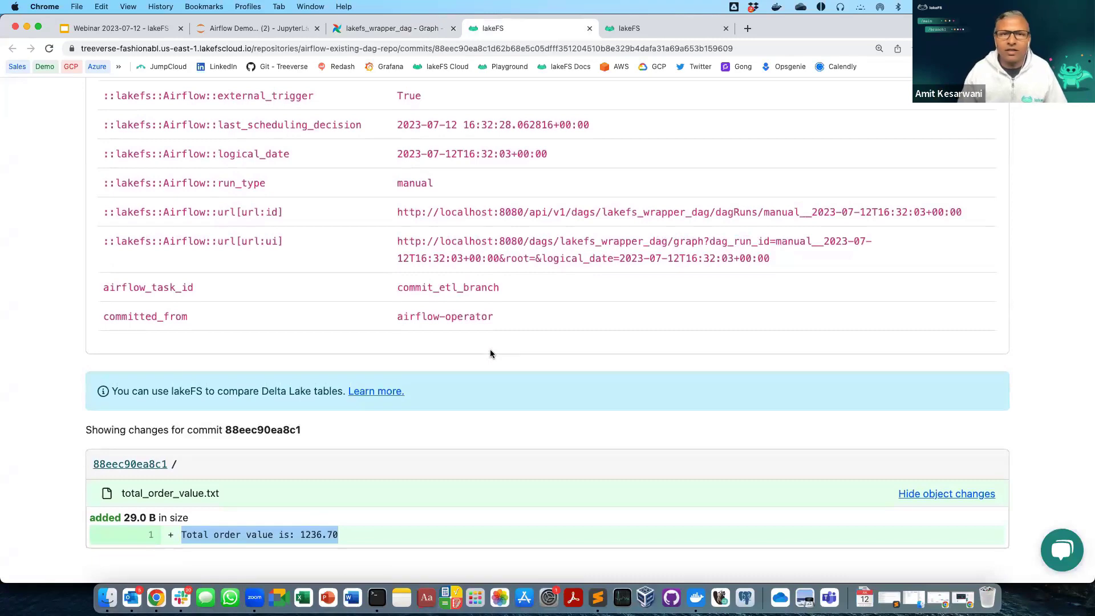
pyautogui.click(386, 28)
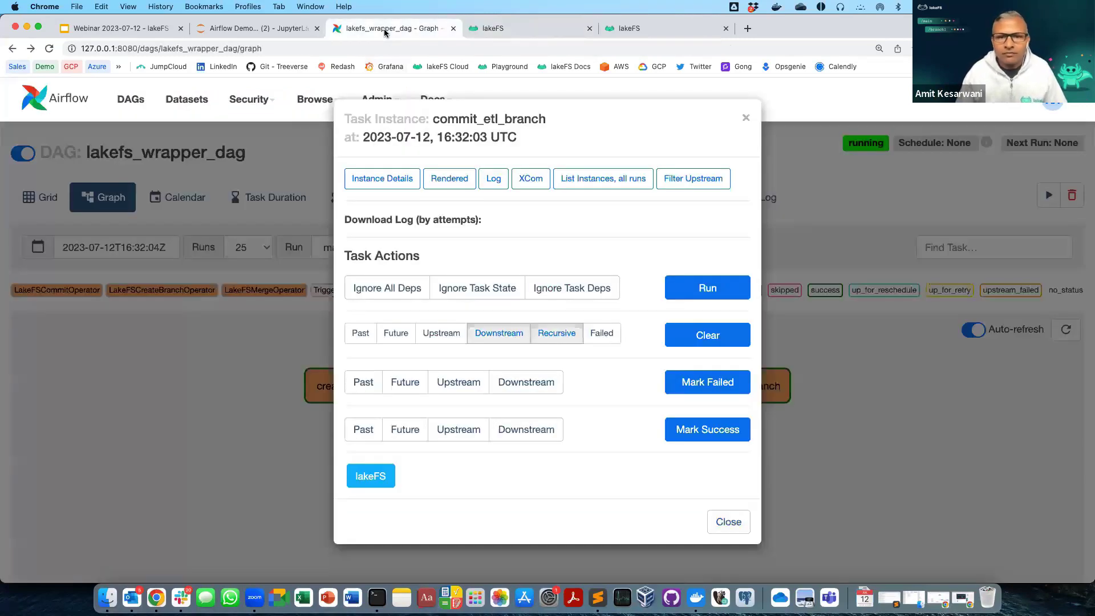
pyautogui.click(489, 32)
pyautogui.scroll(10, 317, 270)
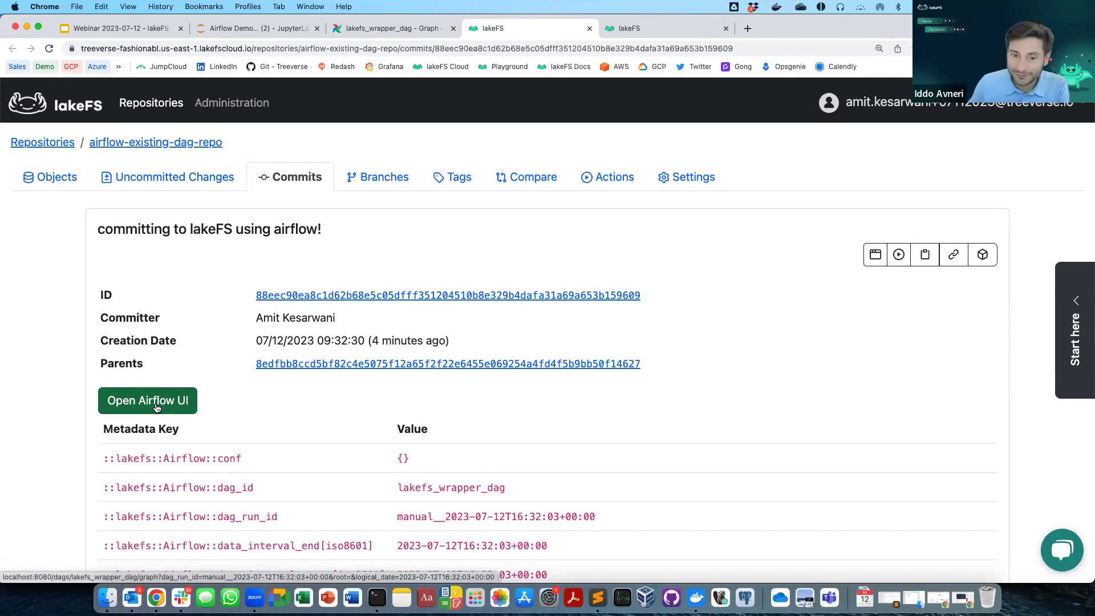
# Open the "committing to lakeFS using airflow!" commit from the history of branch airflow_demo_existing_dag_20230712T163203 and view its details
pyautogui.click(388, 182)
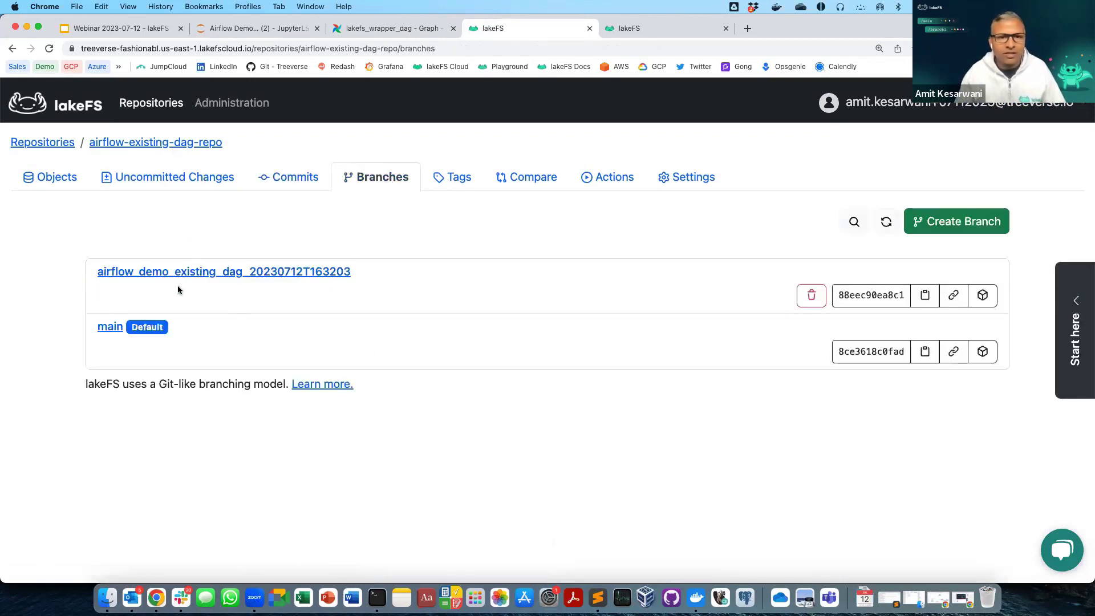
pyautogui.click(193, 279)
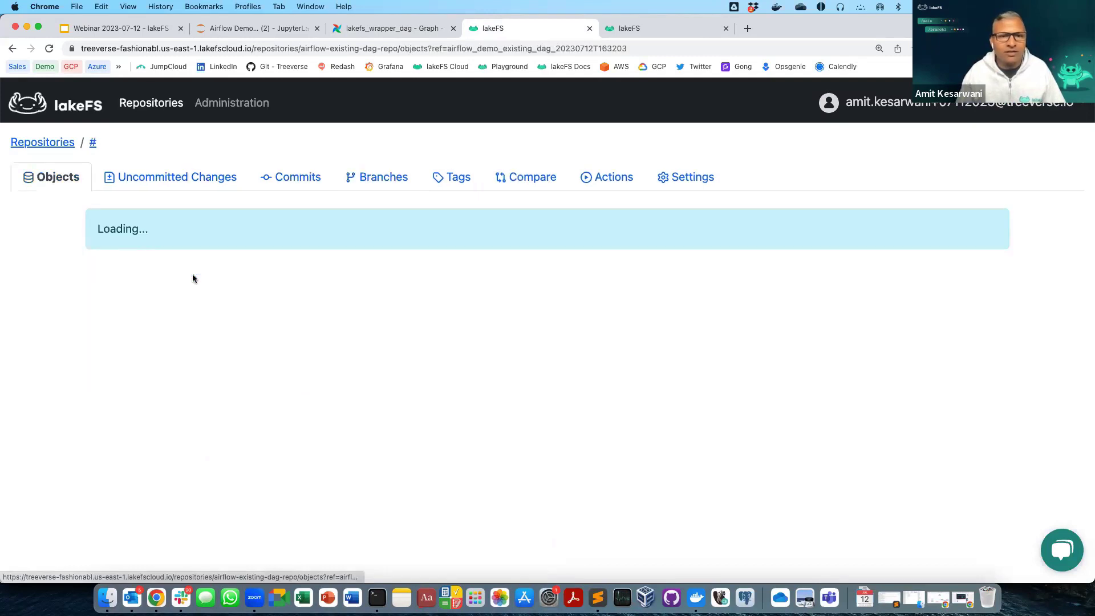
pyautogui.click(296, 178)
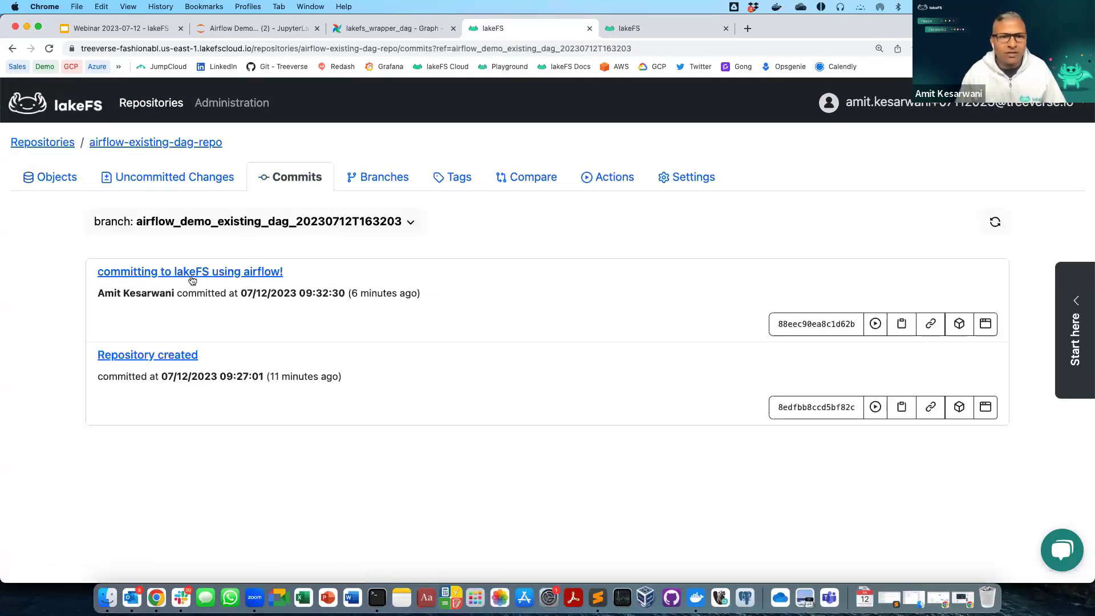
pyautogui.click(191, 273)
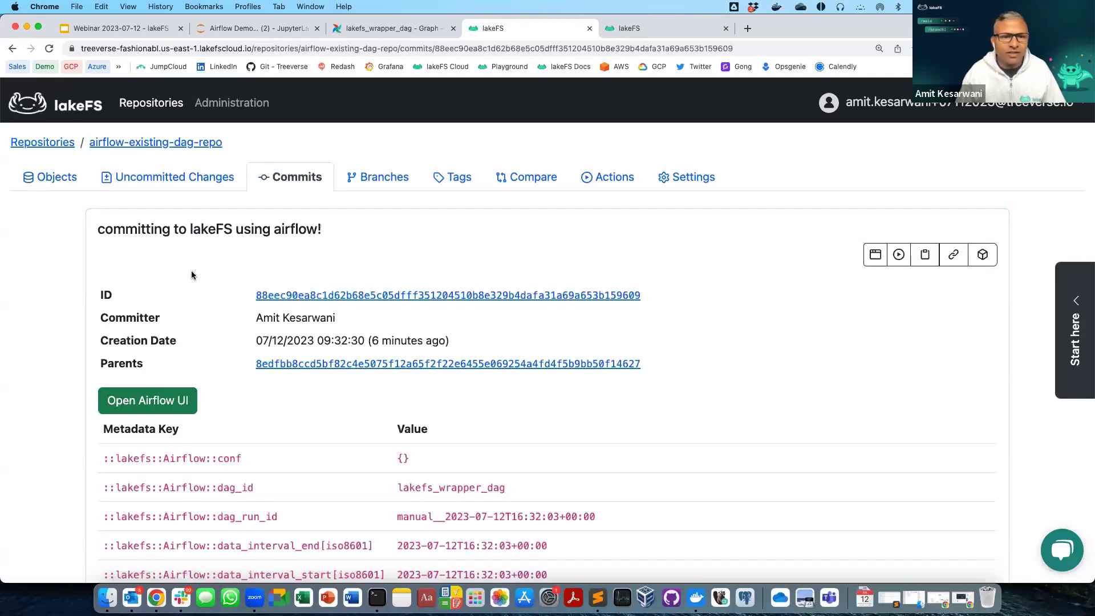
pyautogui.scroll(-3, 306, 414)
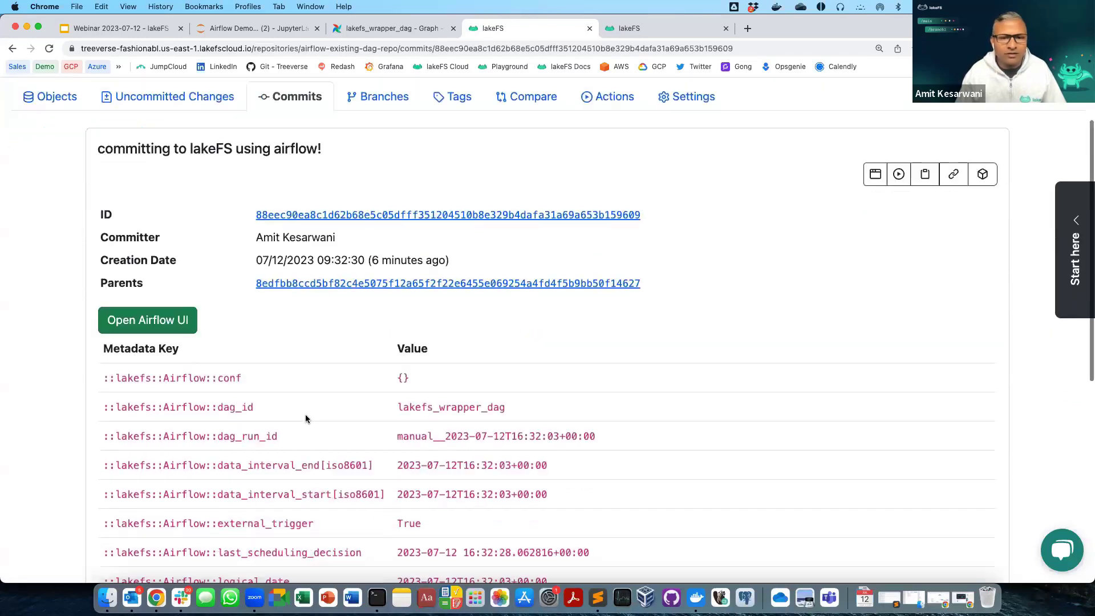
# Review the commit's Airflow metadata and changed file, and open its Airflow UI link in a new tab
pyautogui.scroll(-6, 306, 418)
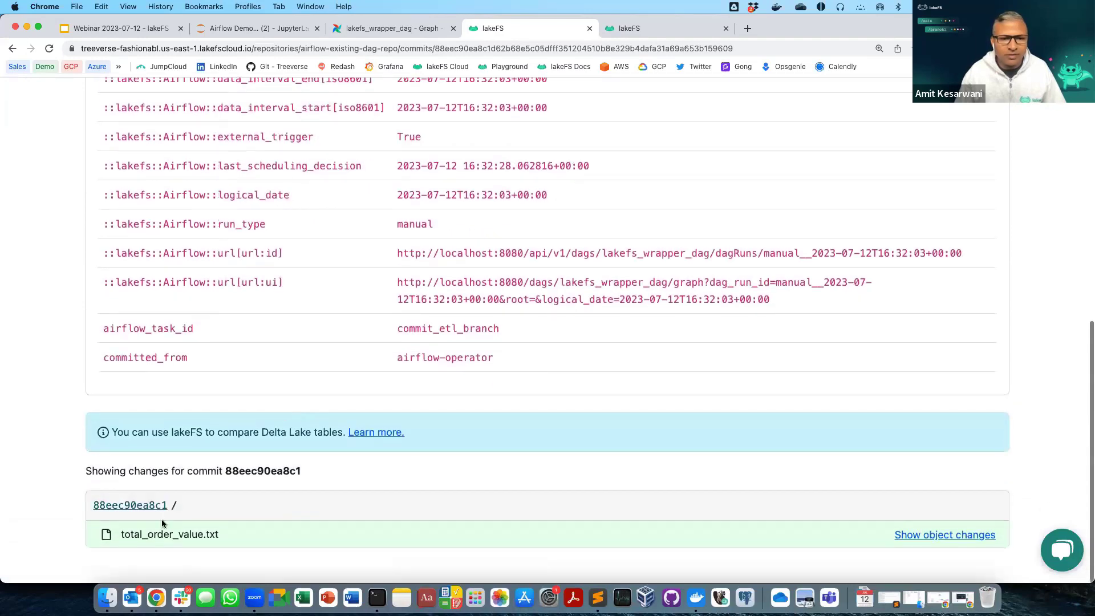
pyautogui.scroll(9, 180, 502)
pyautogui.scroll(2, 180, 498)
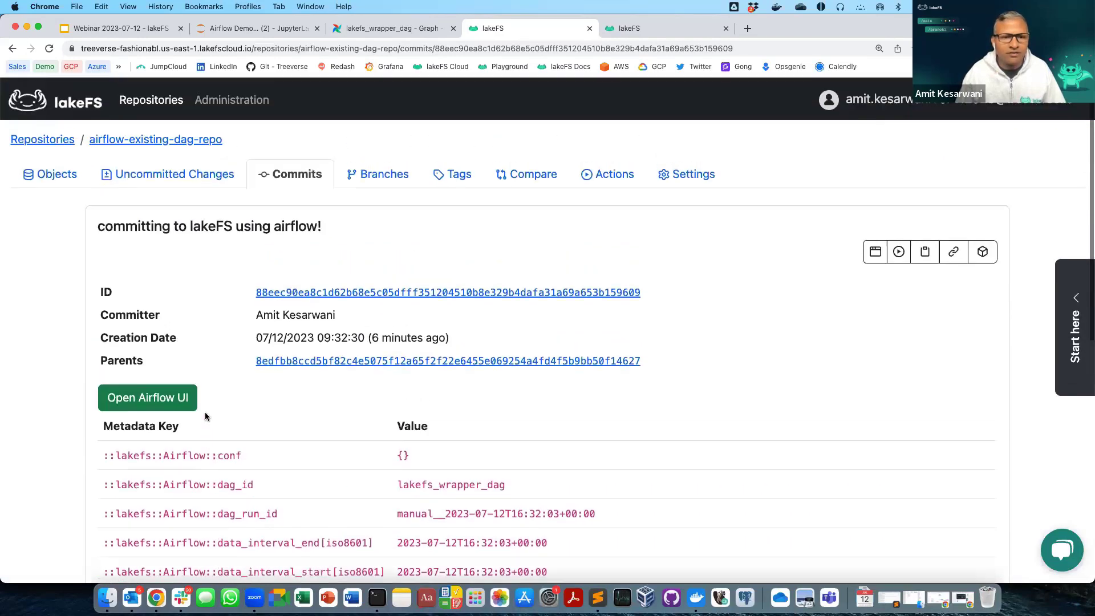
pyautogui.rightClick(155, 403)
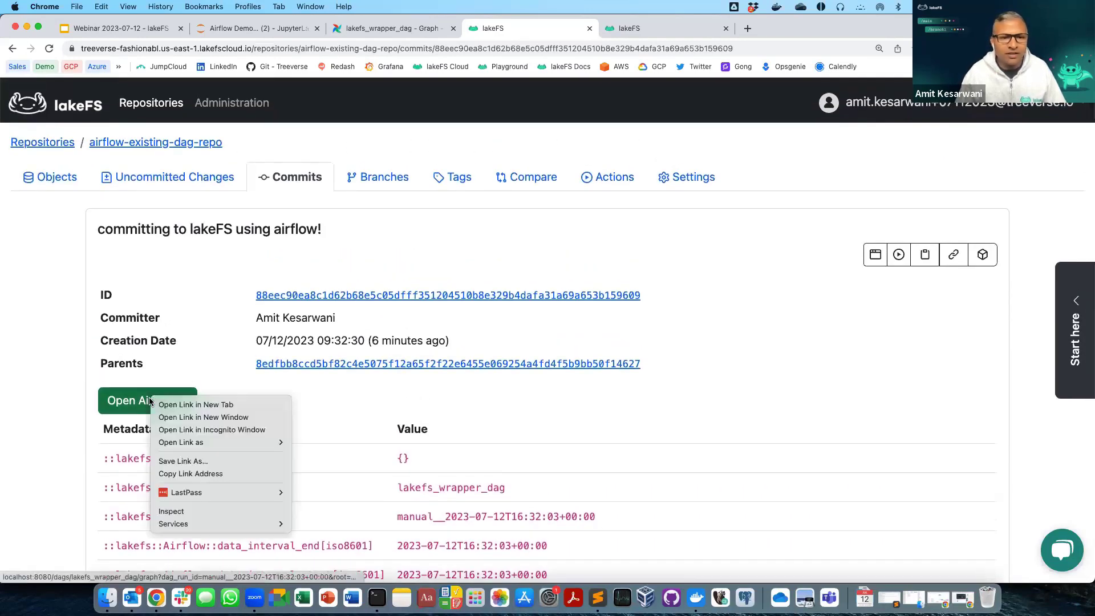
pyautogui.click(174, 407)
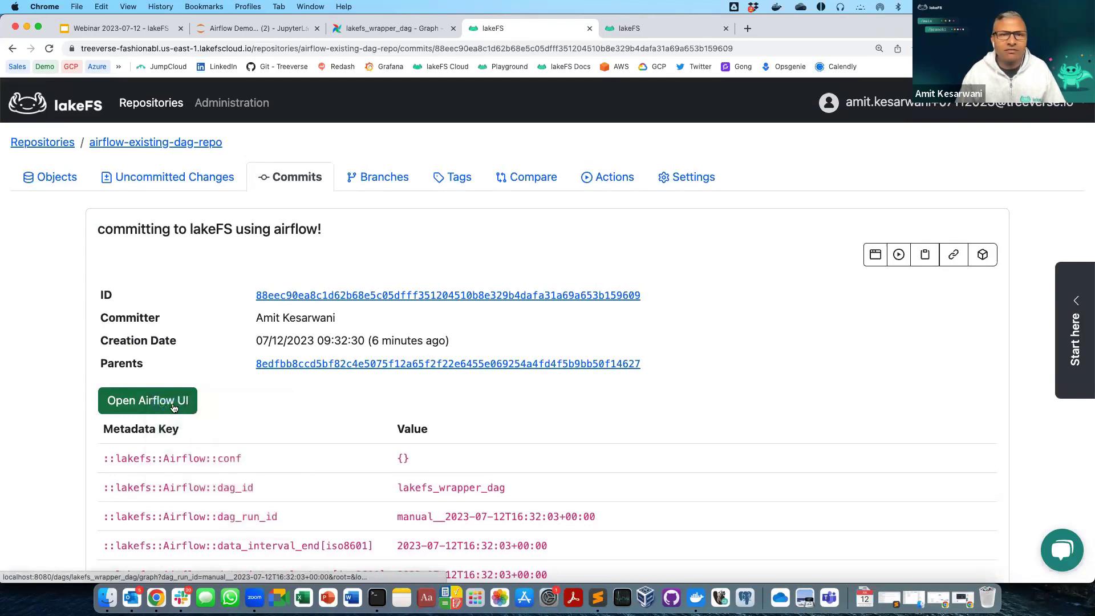
# Sign in to Airflow with the saved username and password, and enlarge and center the lakefs_wrapper_dag graph
pyautogui.click(635, 30)
pyautogui.click(408, 266)
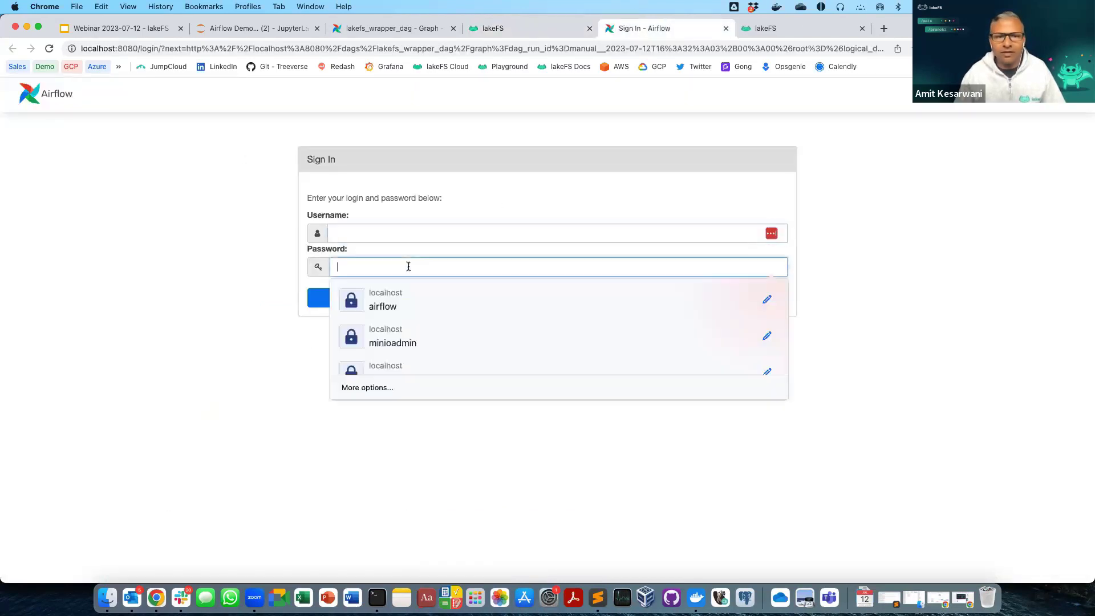
pyautogui.click(394, 311)
pyautogui.click(537, 307)
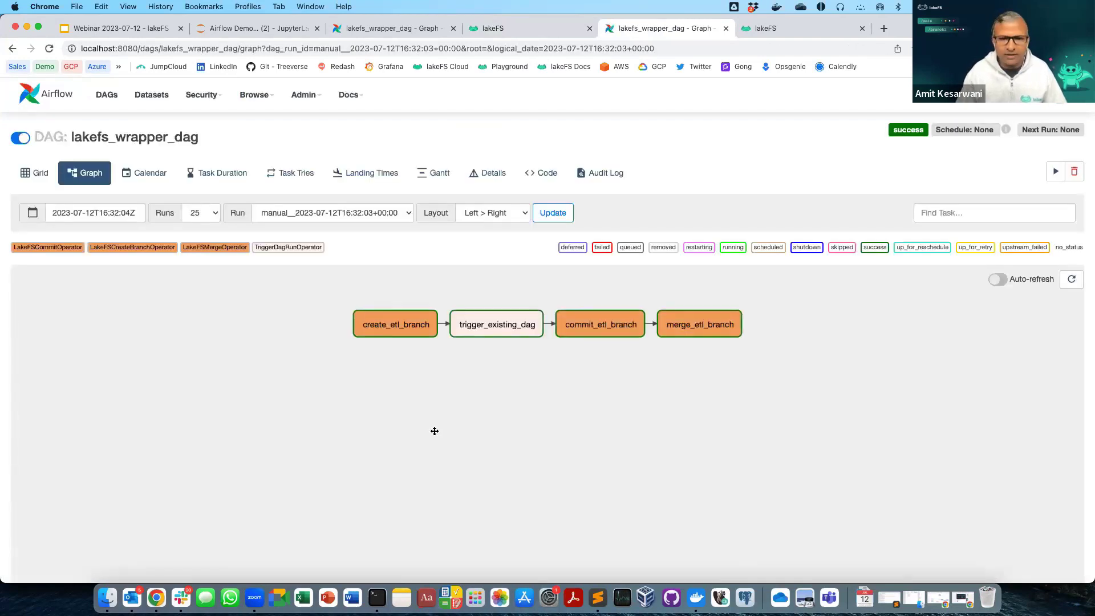
pyautogui.scroll(5, 435, 431)
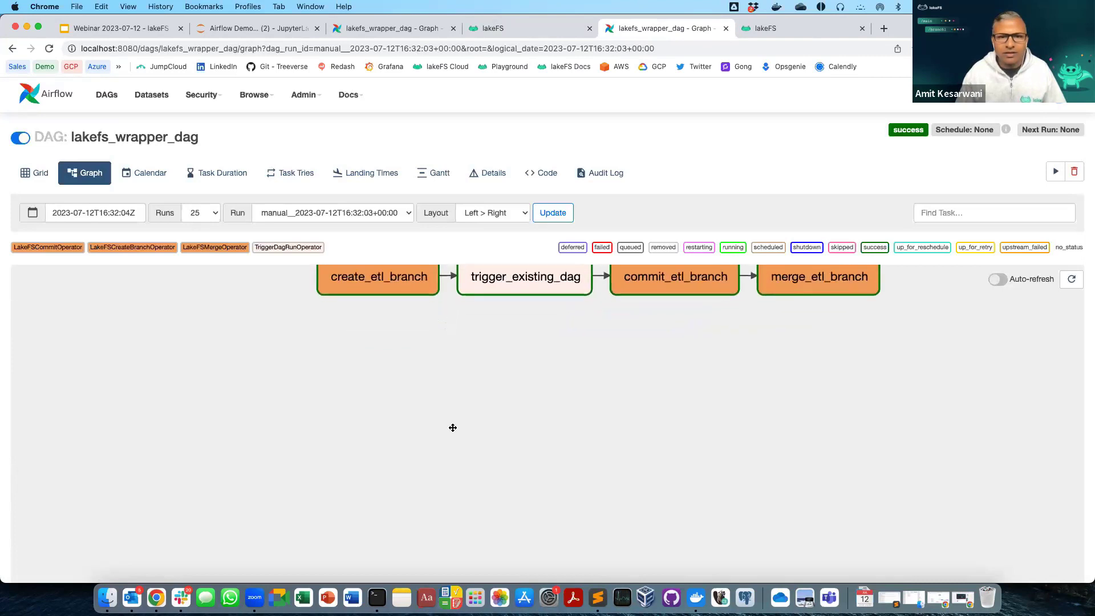
pyautogui.moveTo(543, 401); pyautogui.dragTo(543, 501)
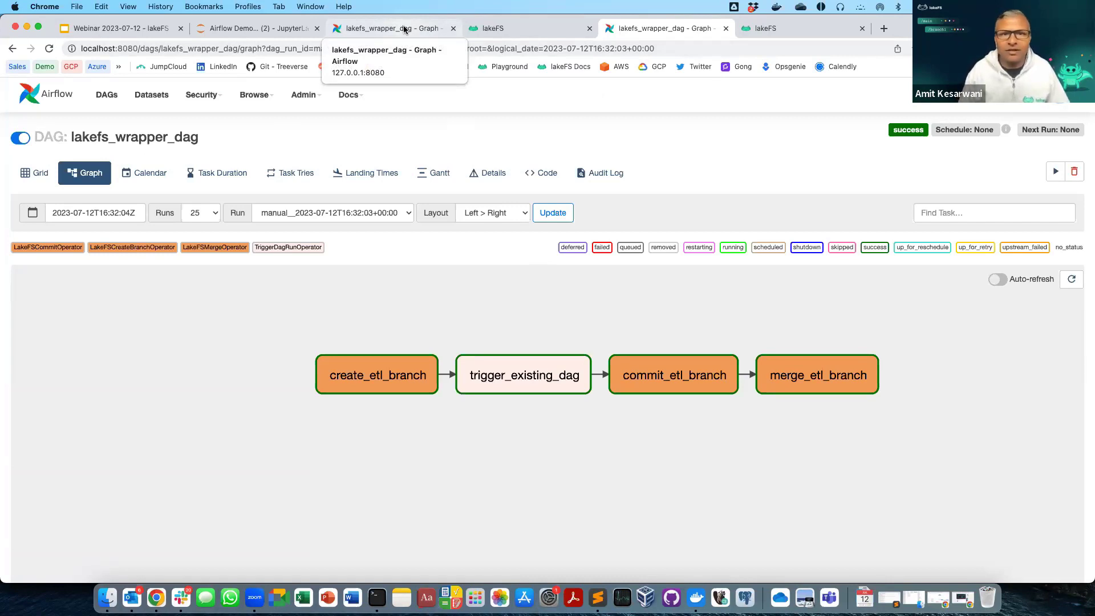
# Close both lakefs_wrapper_dag graph tabs and the extra lakeFS tab, keeping the lakeFS commit page open
pyautogui.click(453, 29)
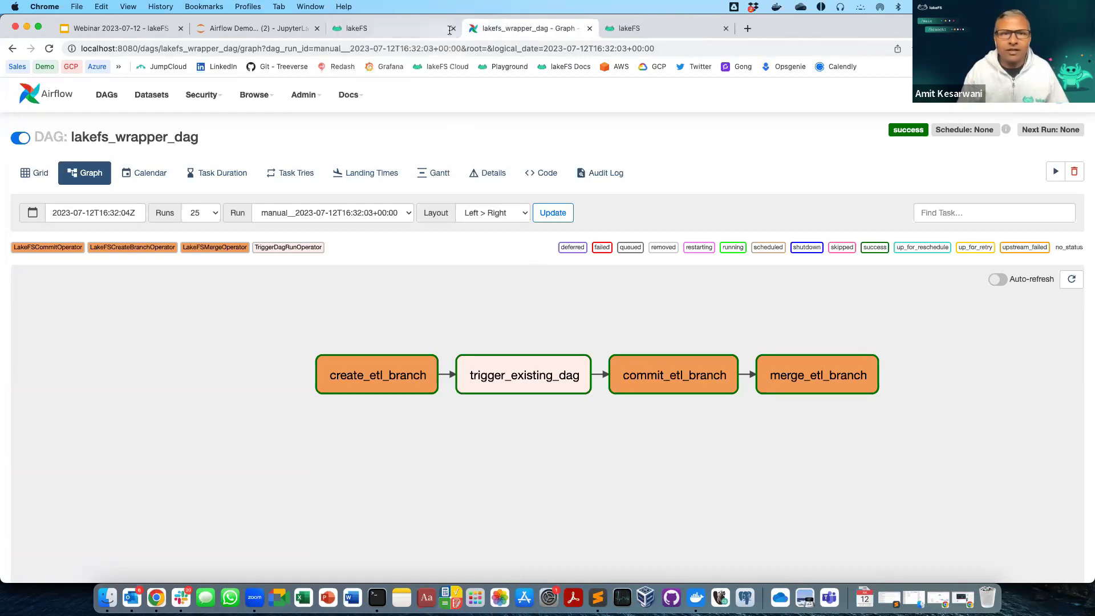
pyautogui.click(588, 28)
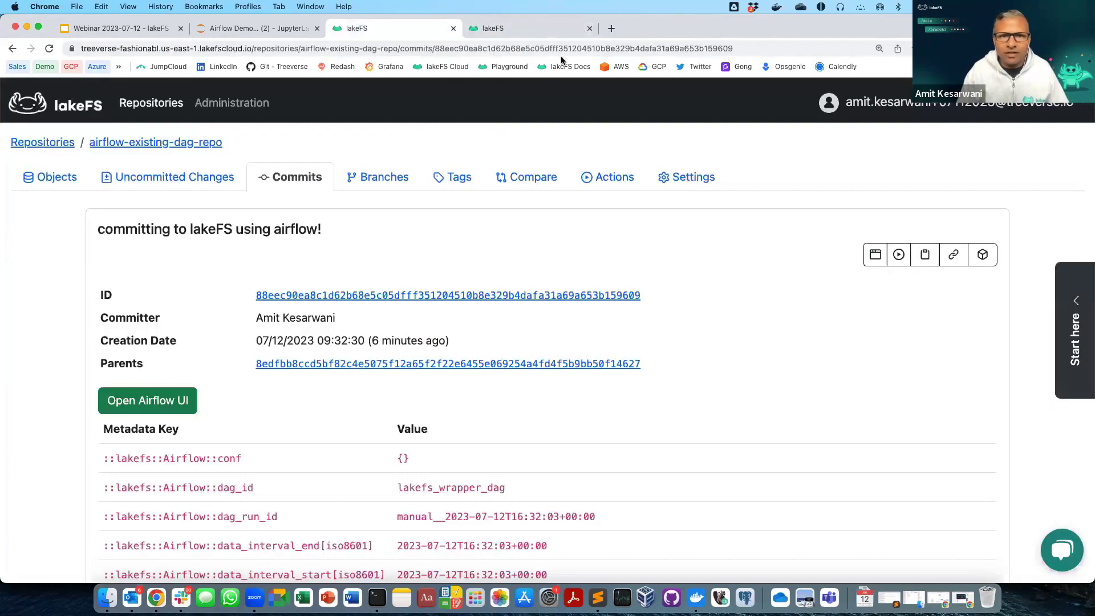
pyautogui.click(550, 21)
pyautogui.click(590, 28)
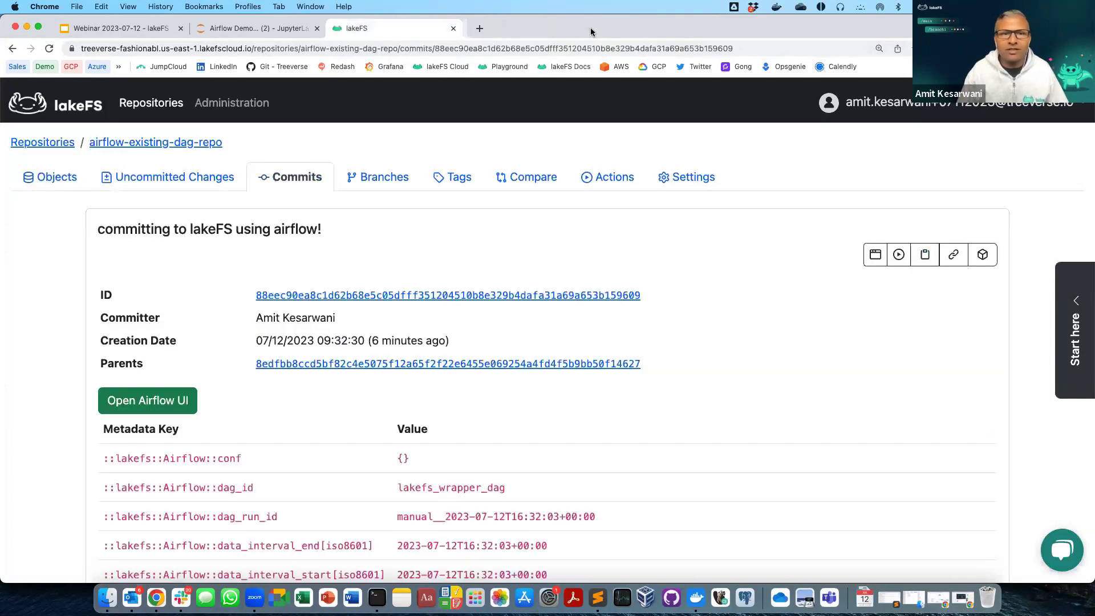
# Switch to JupyterLab, close the lakefs_tutorial_taskflow_api file, and open the notebook Airflow Demo New DAG.ipynb from the file browser
pyautogui.click(255, 28)
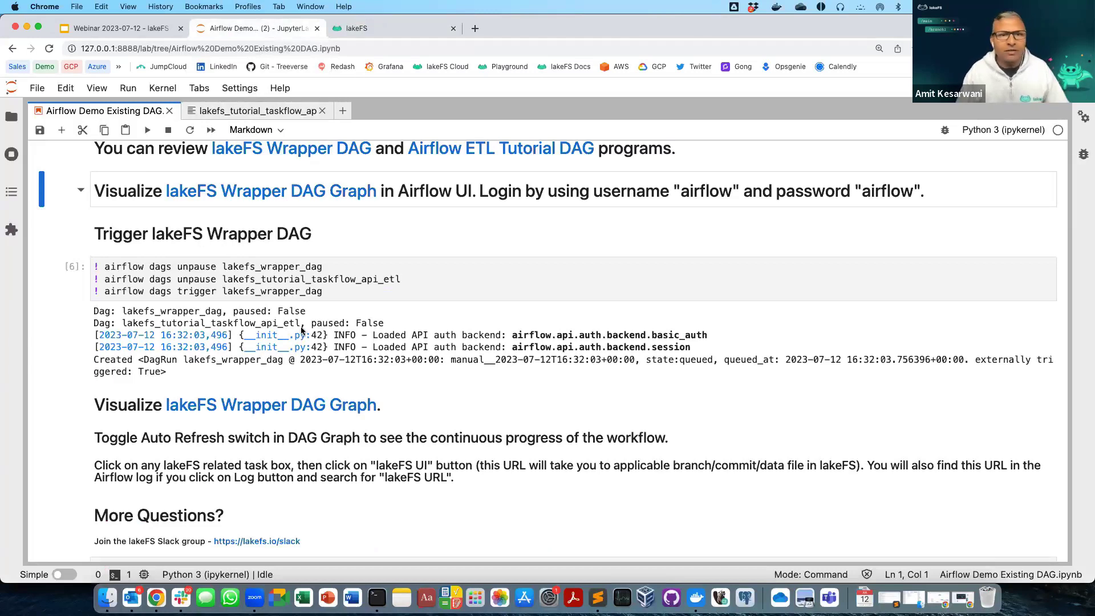
pyautogui.click(322, 112)
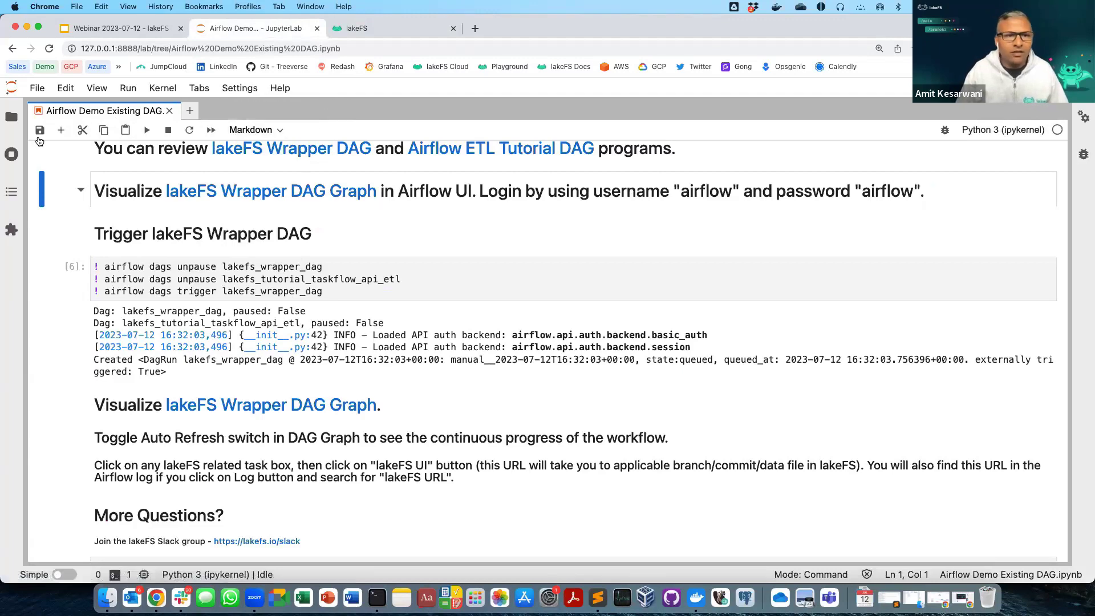
pyautogui.click(12, 116)
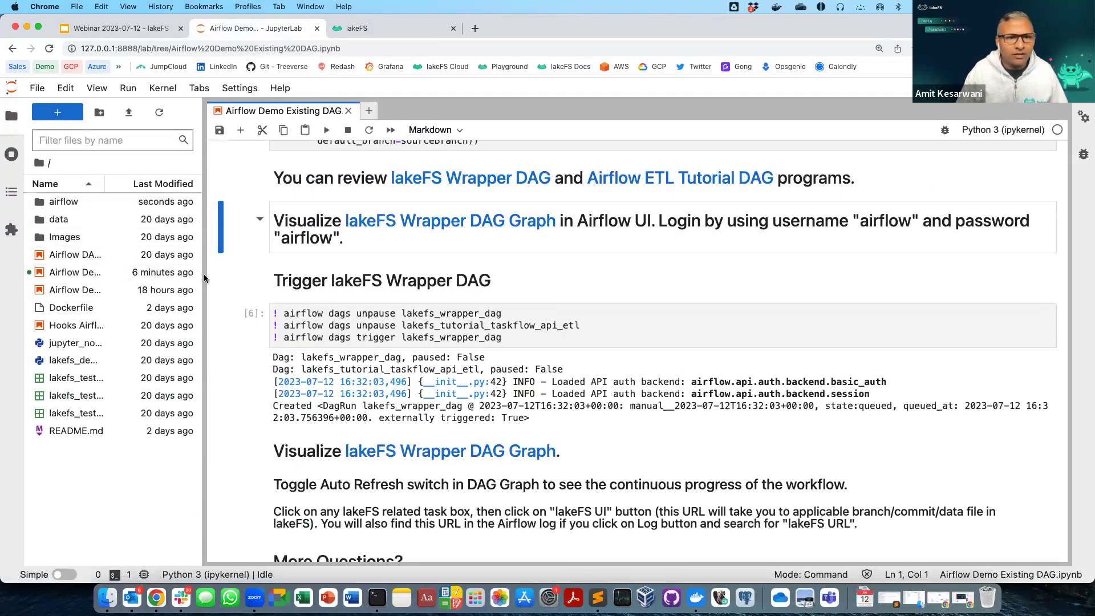
pyautogui.moveTo(204, 279); pyautogui.dragTo(324, 281)
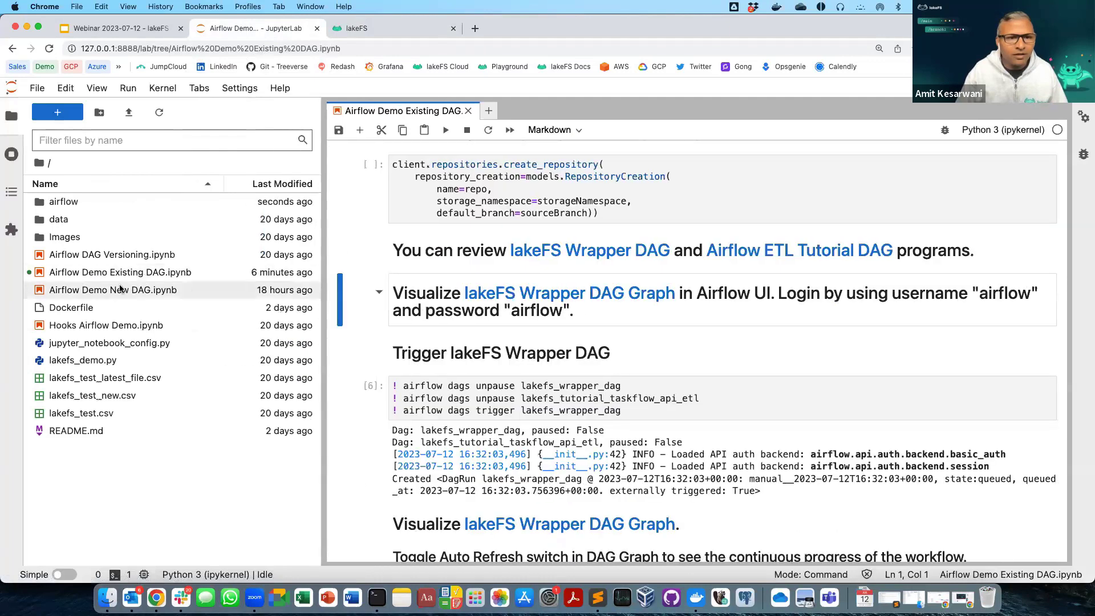
pyautogui.doubleClick(117, 290)
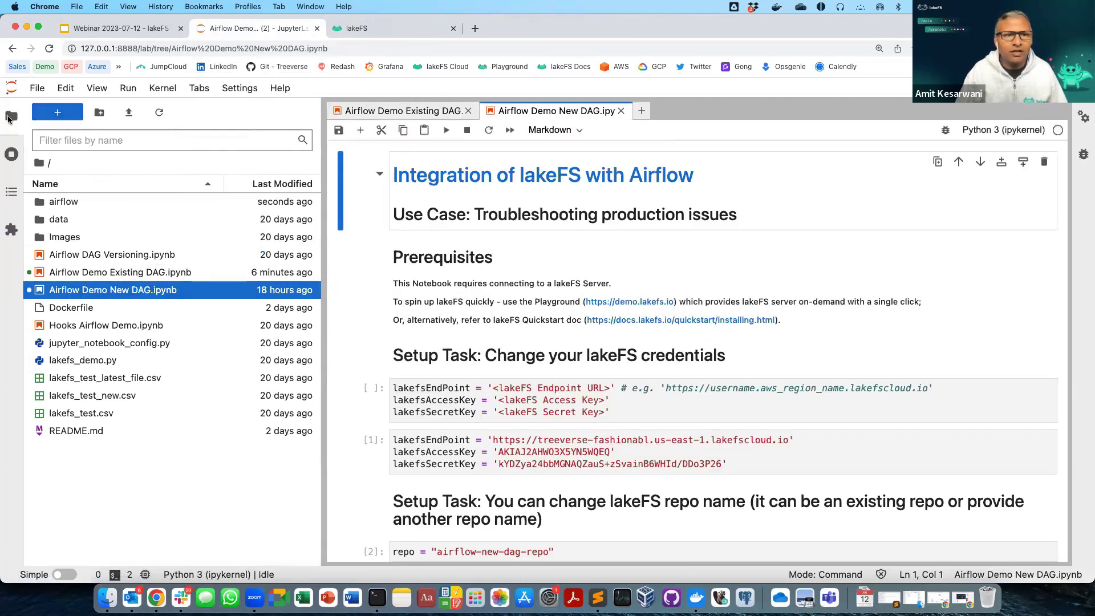
pyautogui.click(12, 116)
# Switch to the webinar presentation in Google Slides to show the "Quick Start, No Heavy Lifting" slide
pyautogui.click(117, 28)
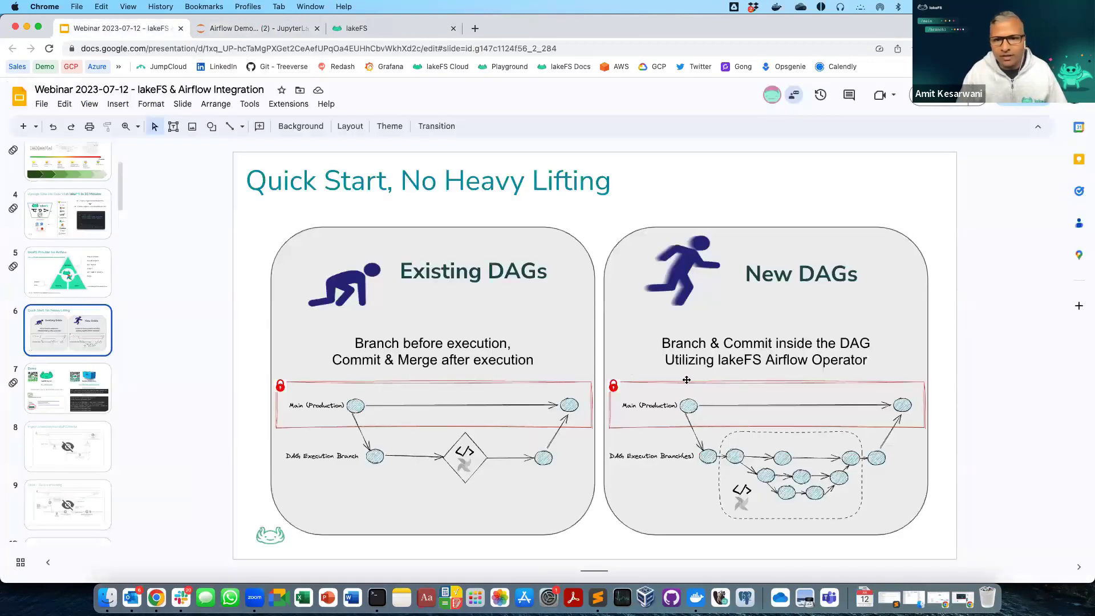